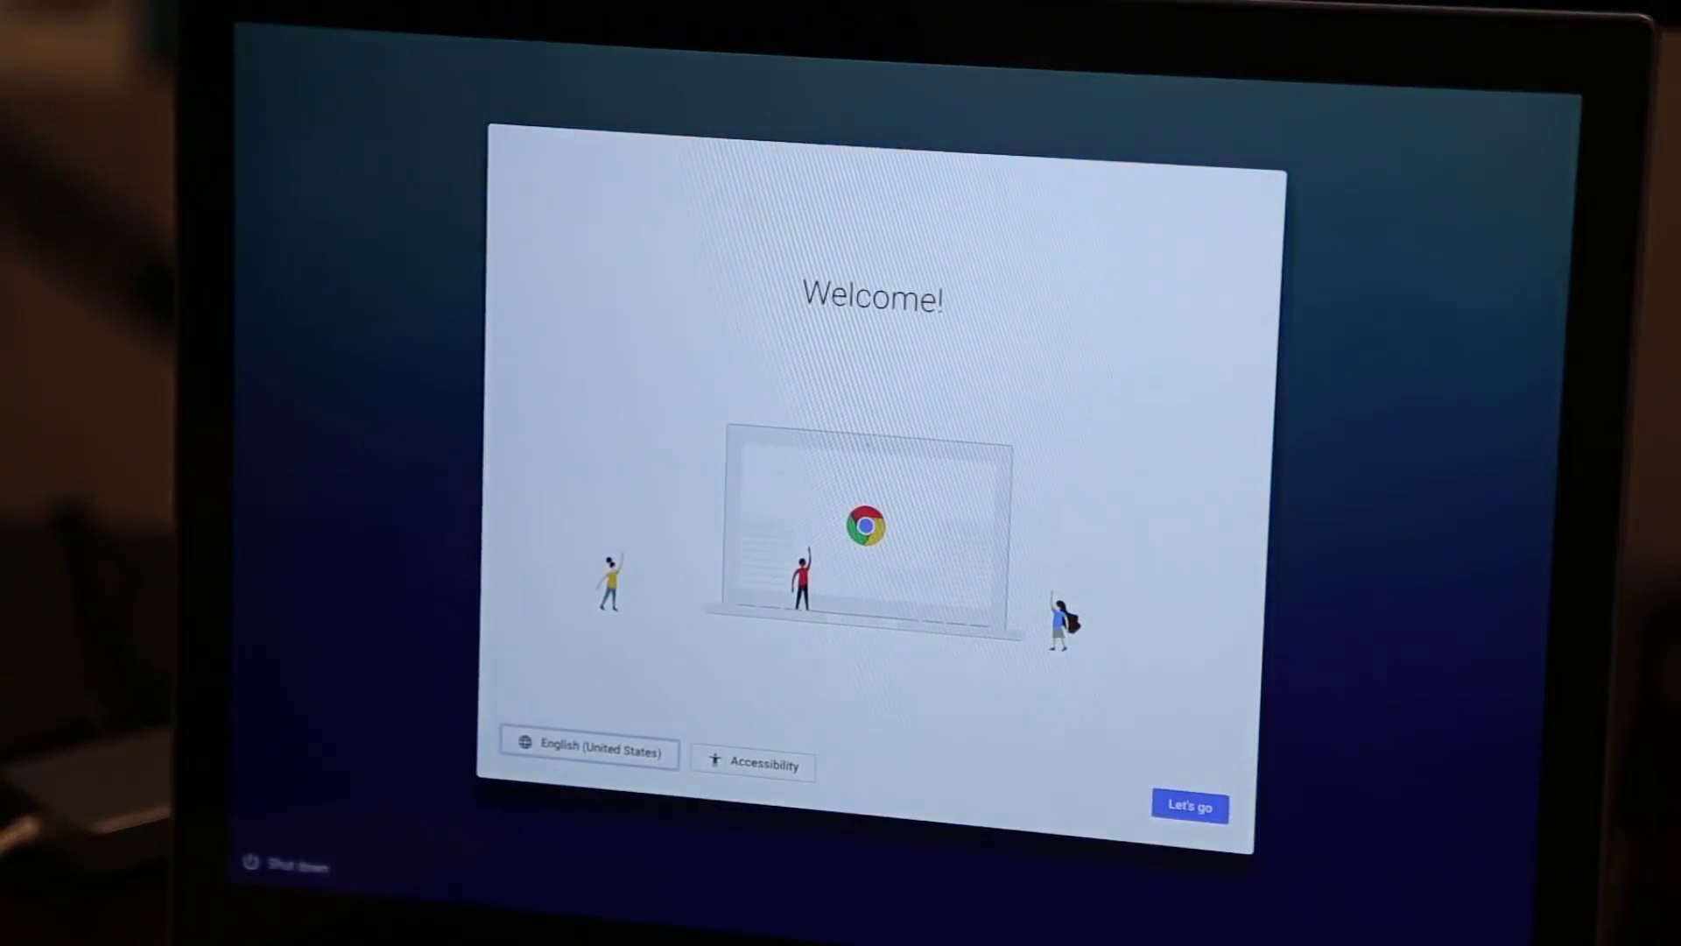
Turn up the speaker volume on the Welcome setup screen.
key(XF86AudioRaiseVolume)
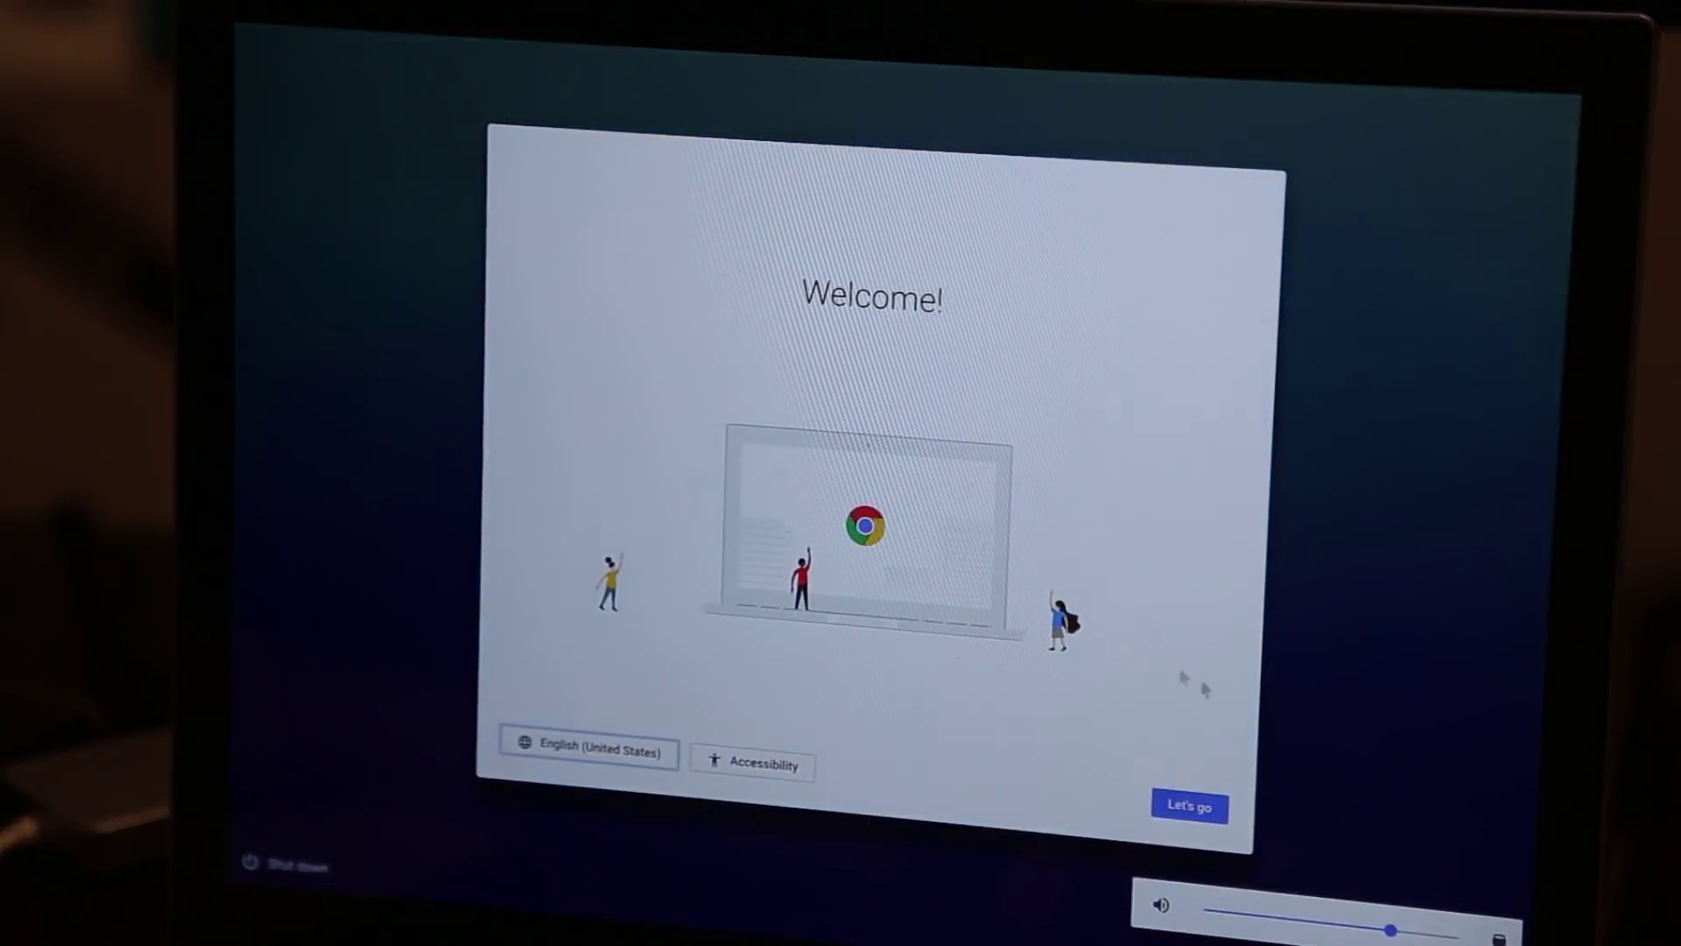
Connect to the S Squared Wi-Fi network with its password and accept the Chrome OS terms.
click(1191, 803)
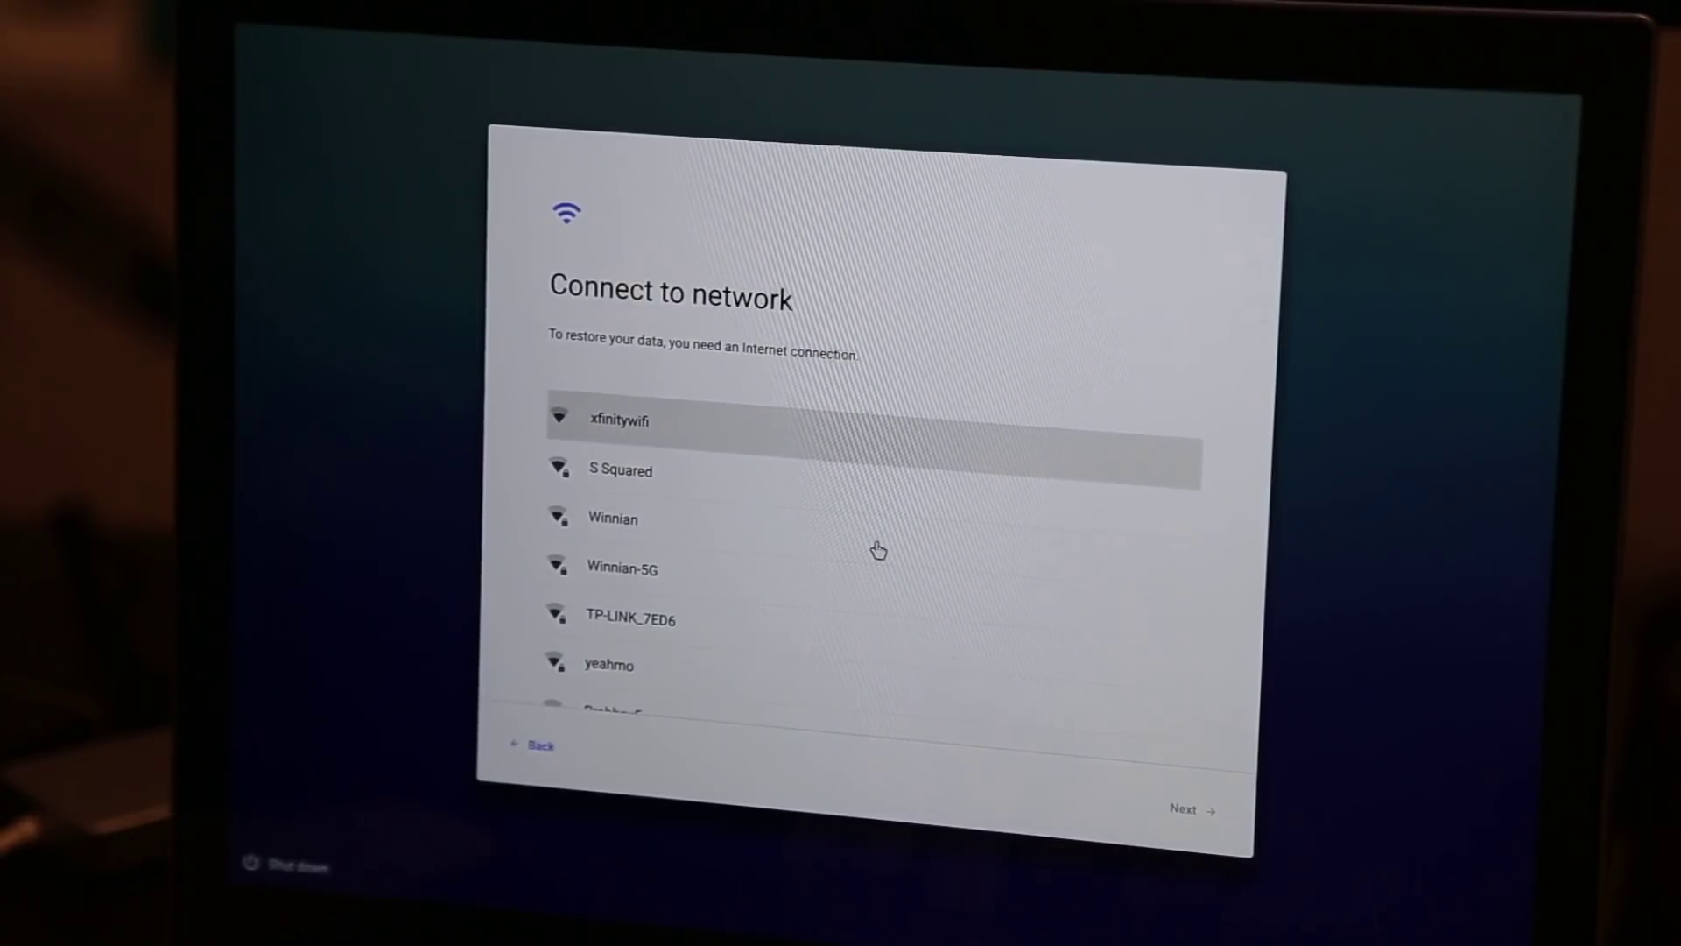
click(856, 492)
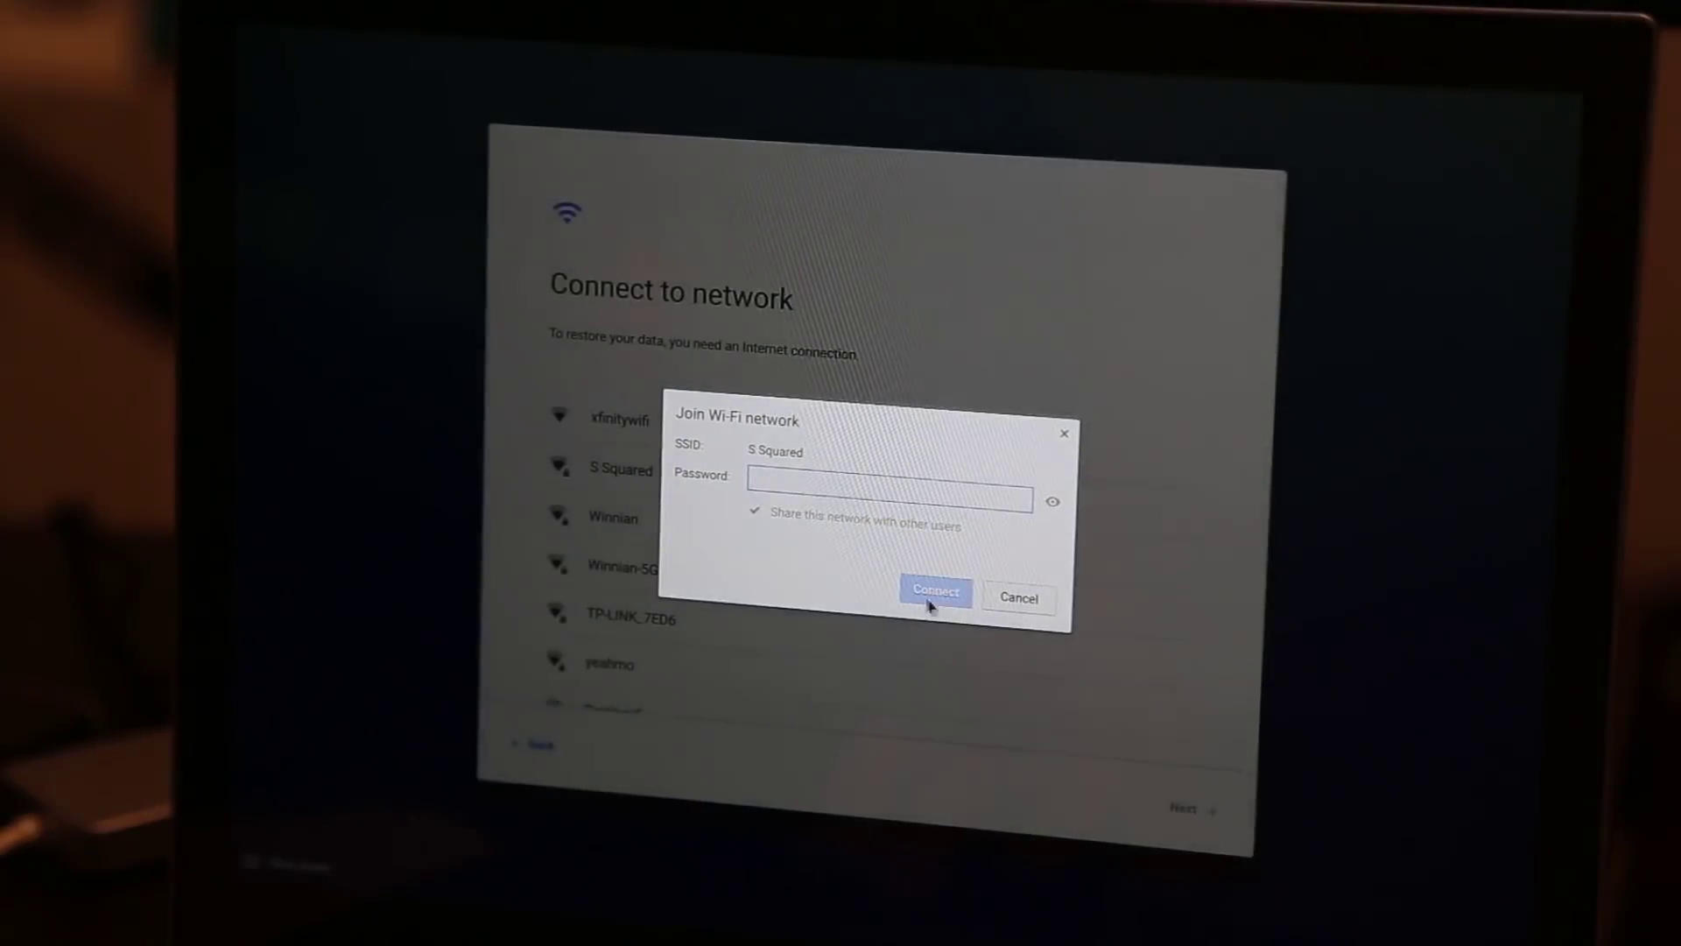
text(•••)
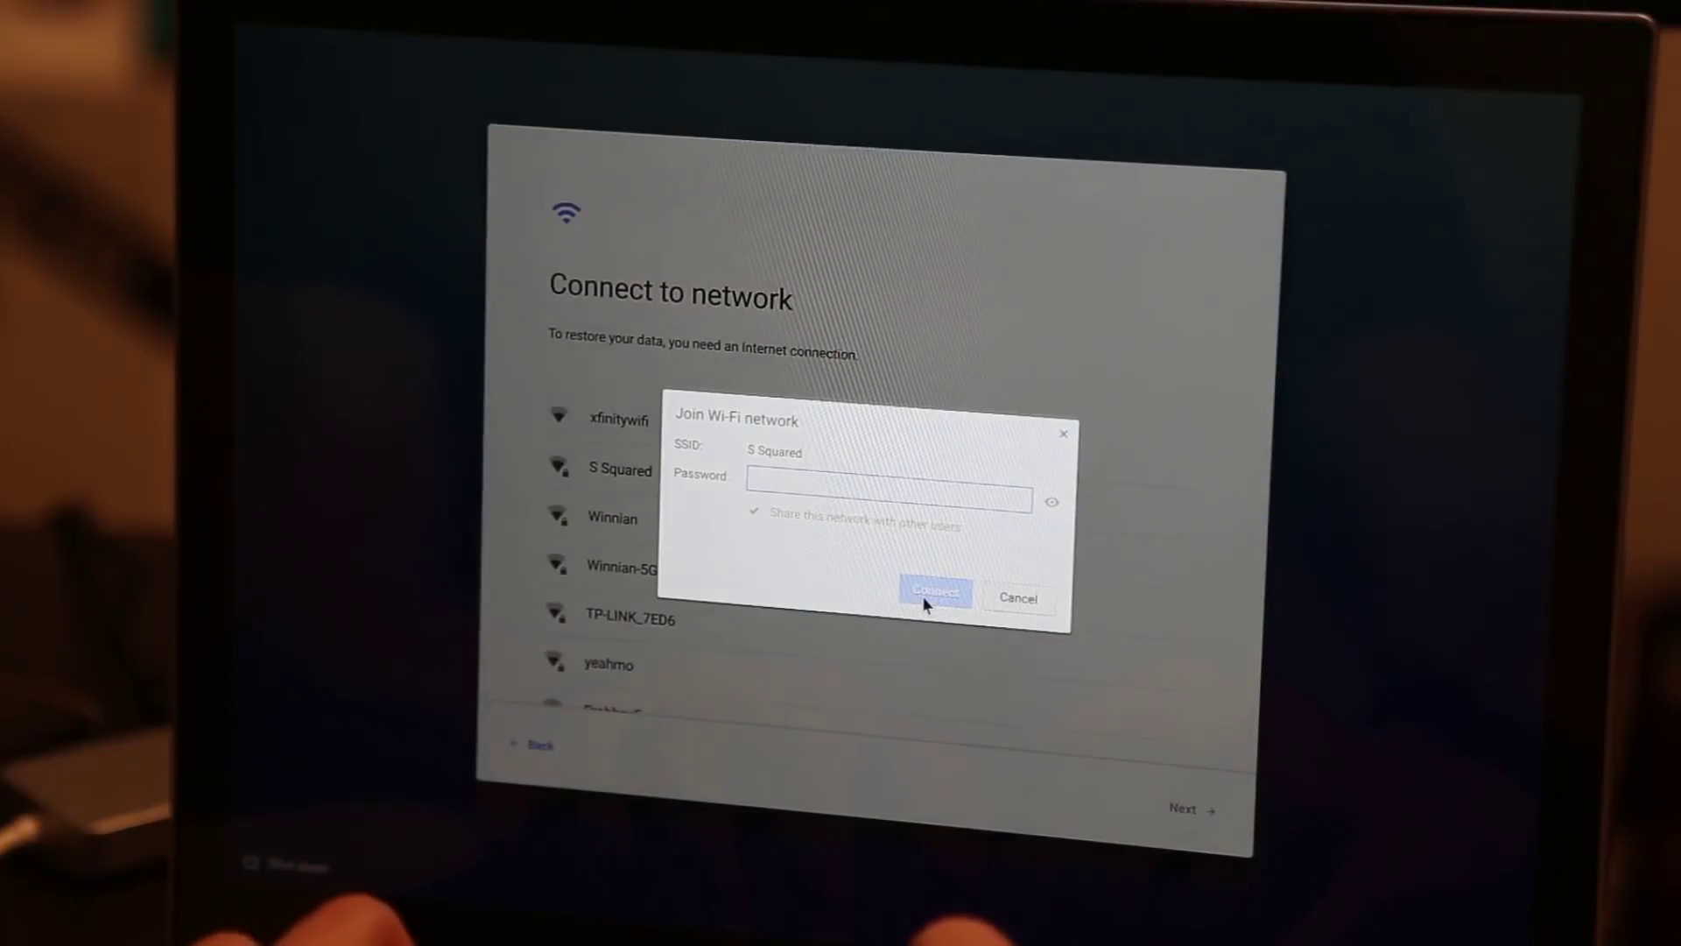
text(•••••)
key(Return)
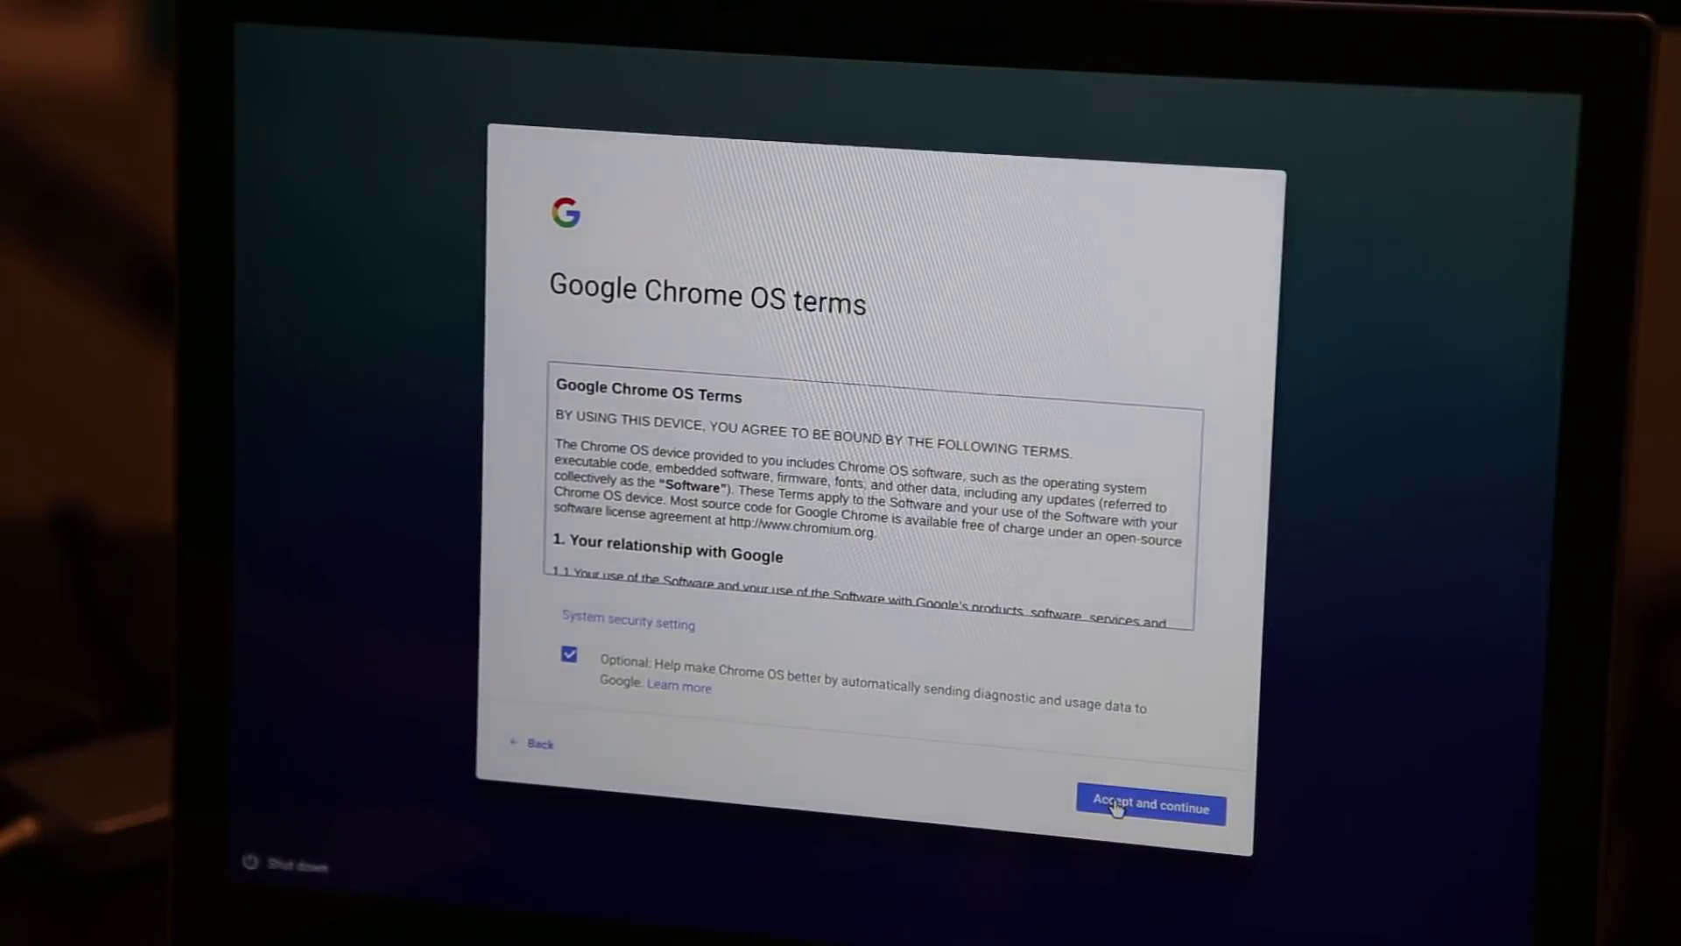
click(1115, 806)
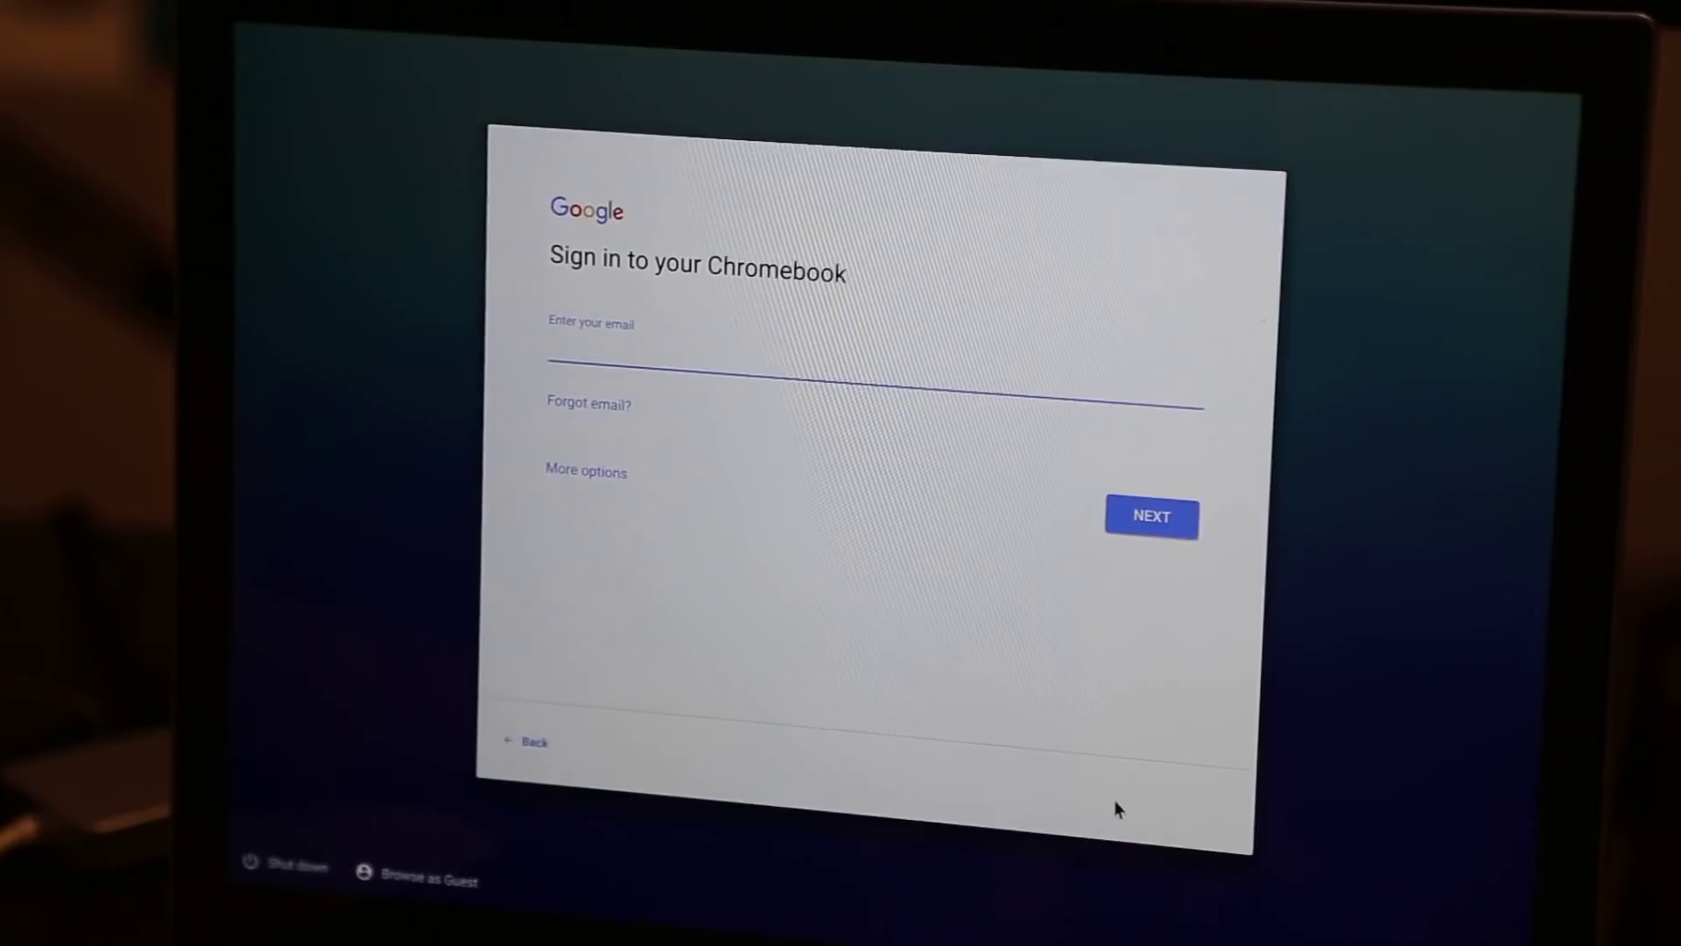
Choose Guest mode from the sign-in page's More options menu.
click(585, 472)
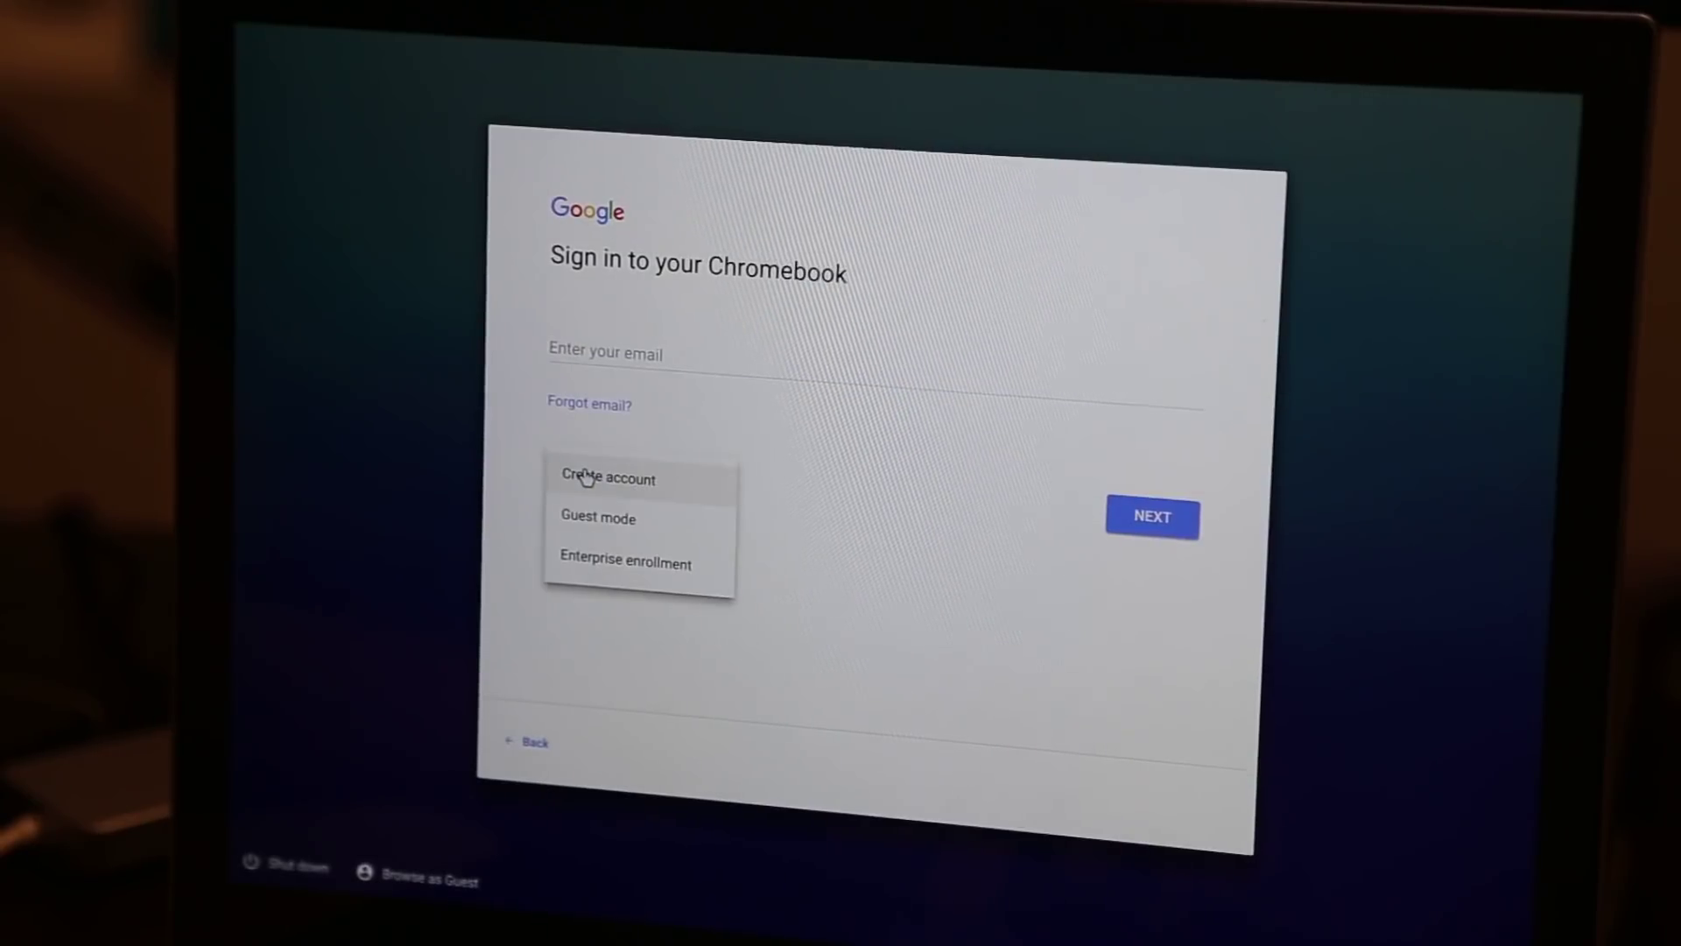
click(616, 520)
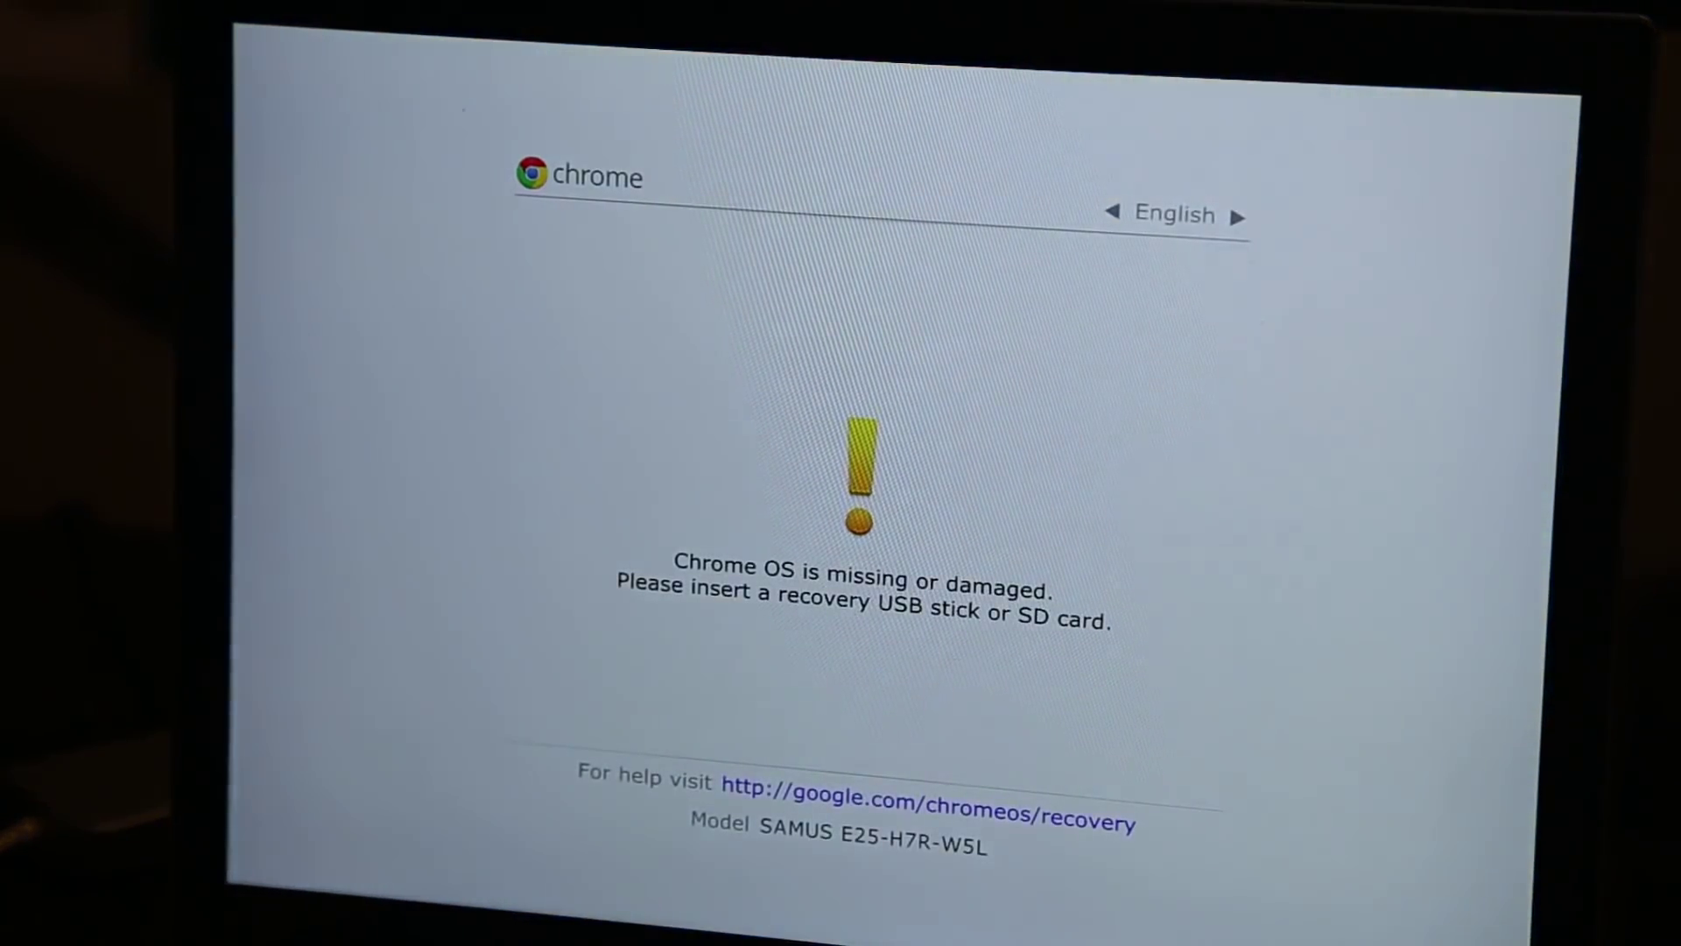
Use Ctrl+D on the recovery screen to turn off OS verification.
key(ctrl+d)
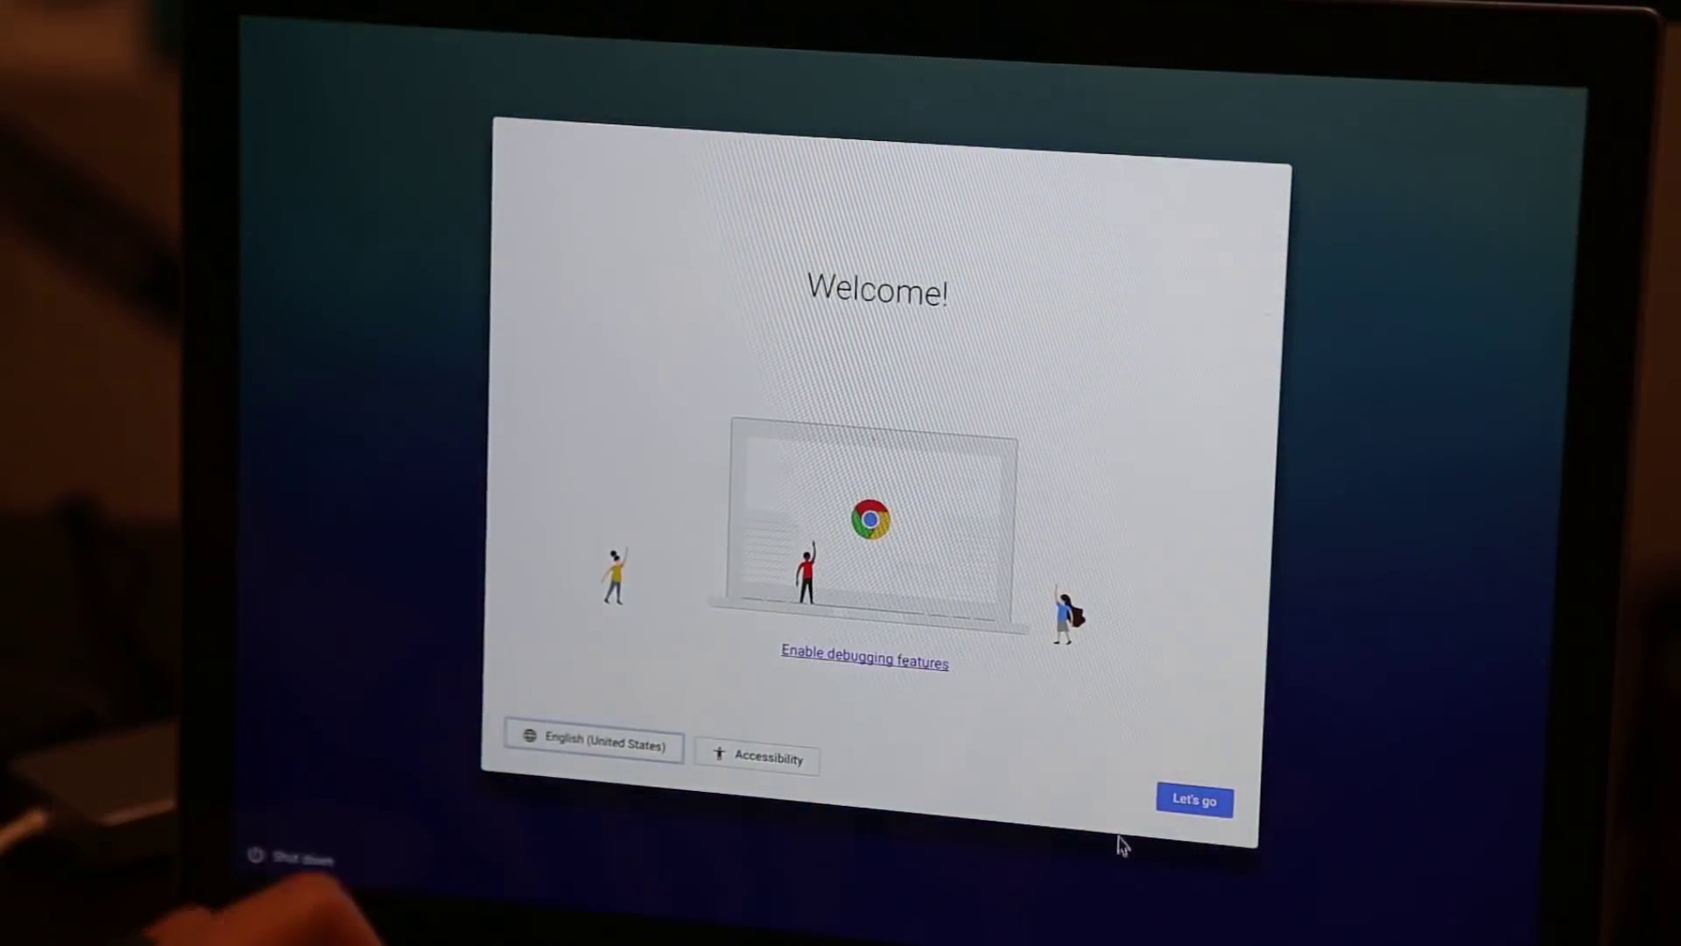
Turn up the volume, reconnect to S Squared Wi-Fi with its password, and accept the terms.
key(XF86AudioRaiseVolume)
click(1196, 799)
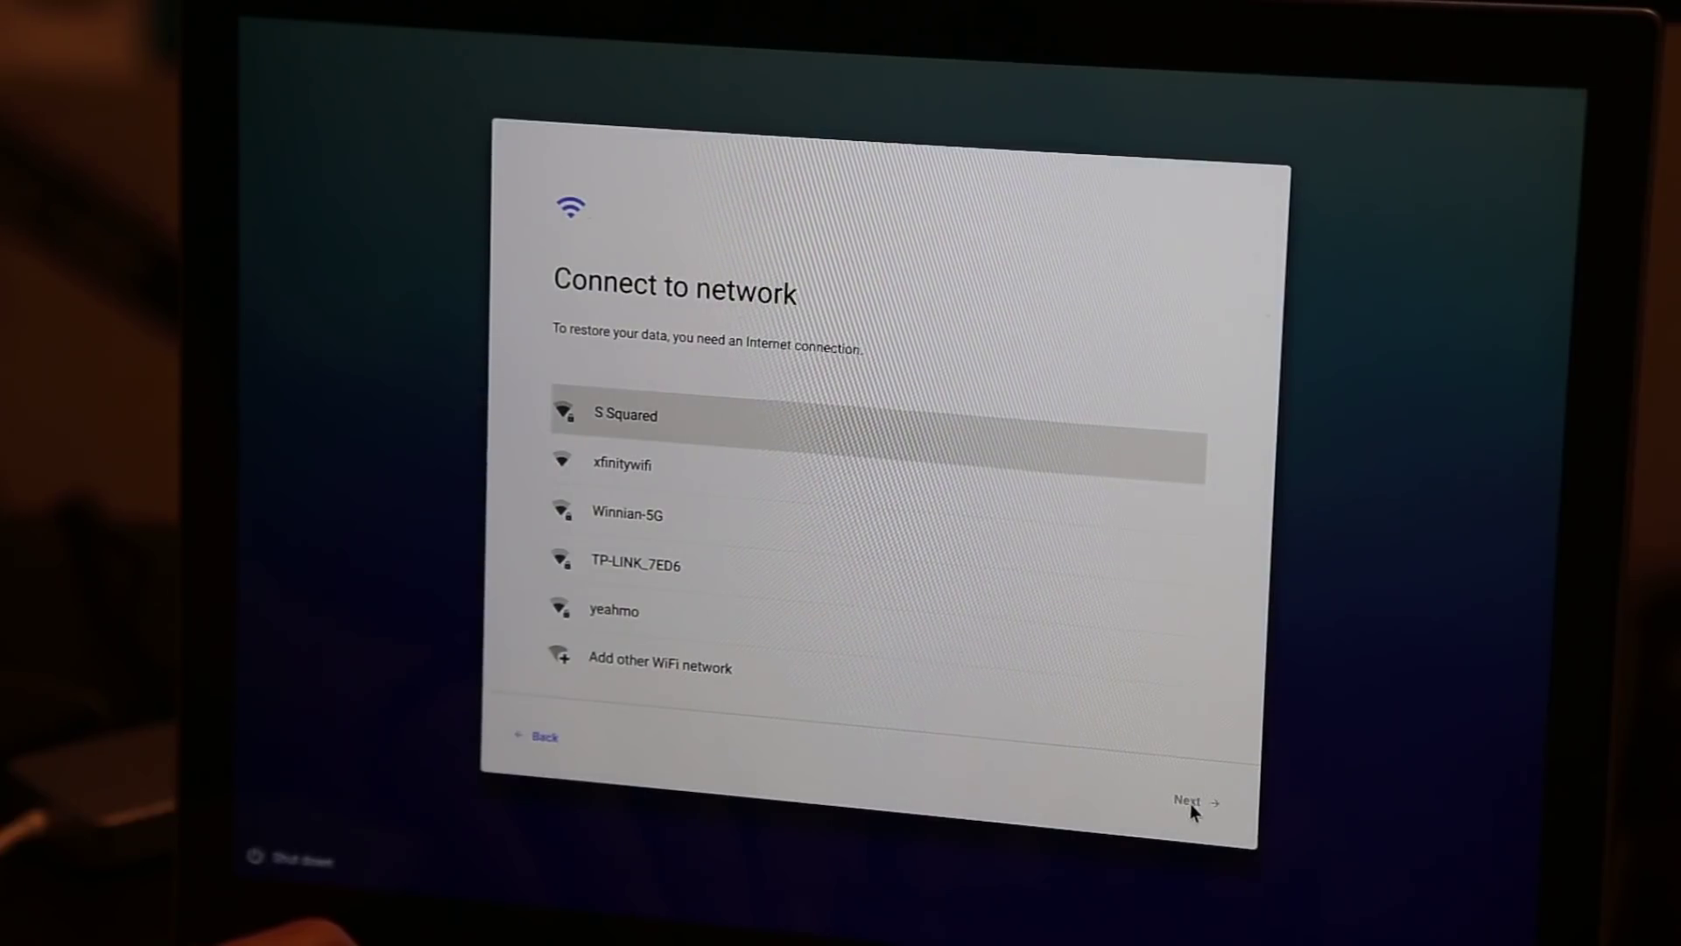
click(790, 417)
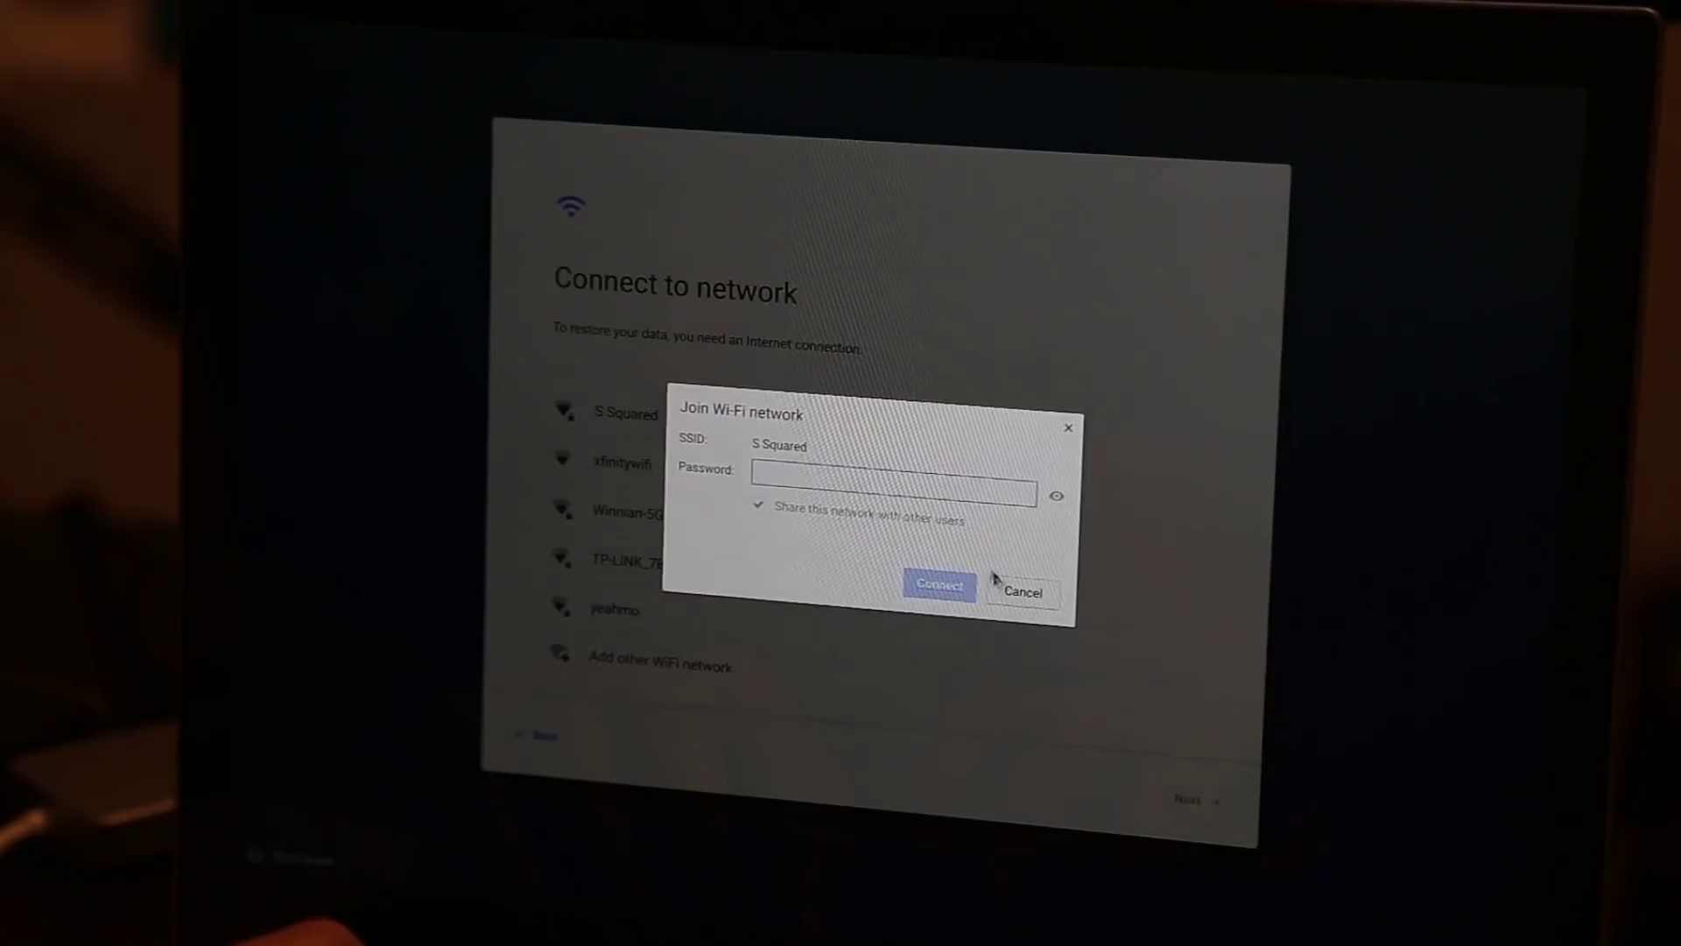
text(•••••)
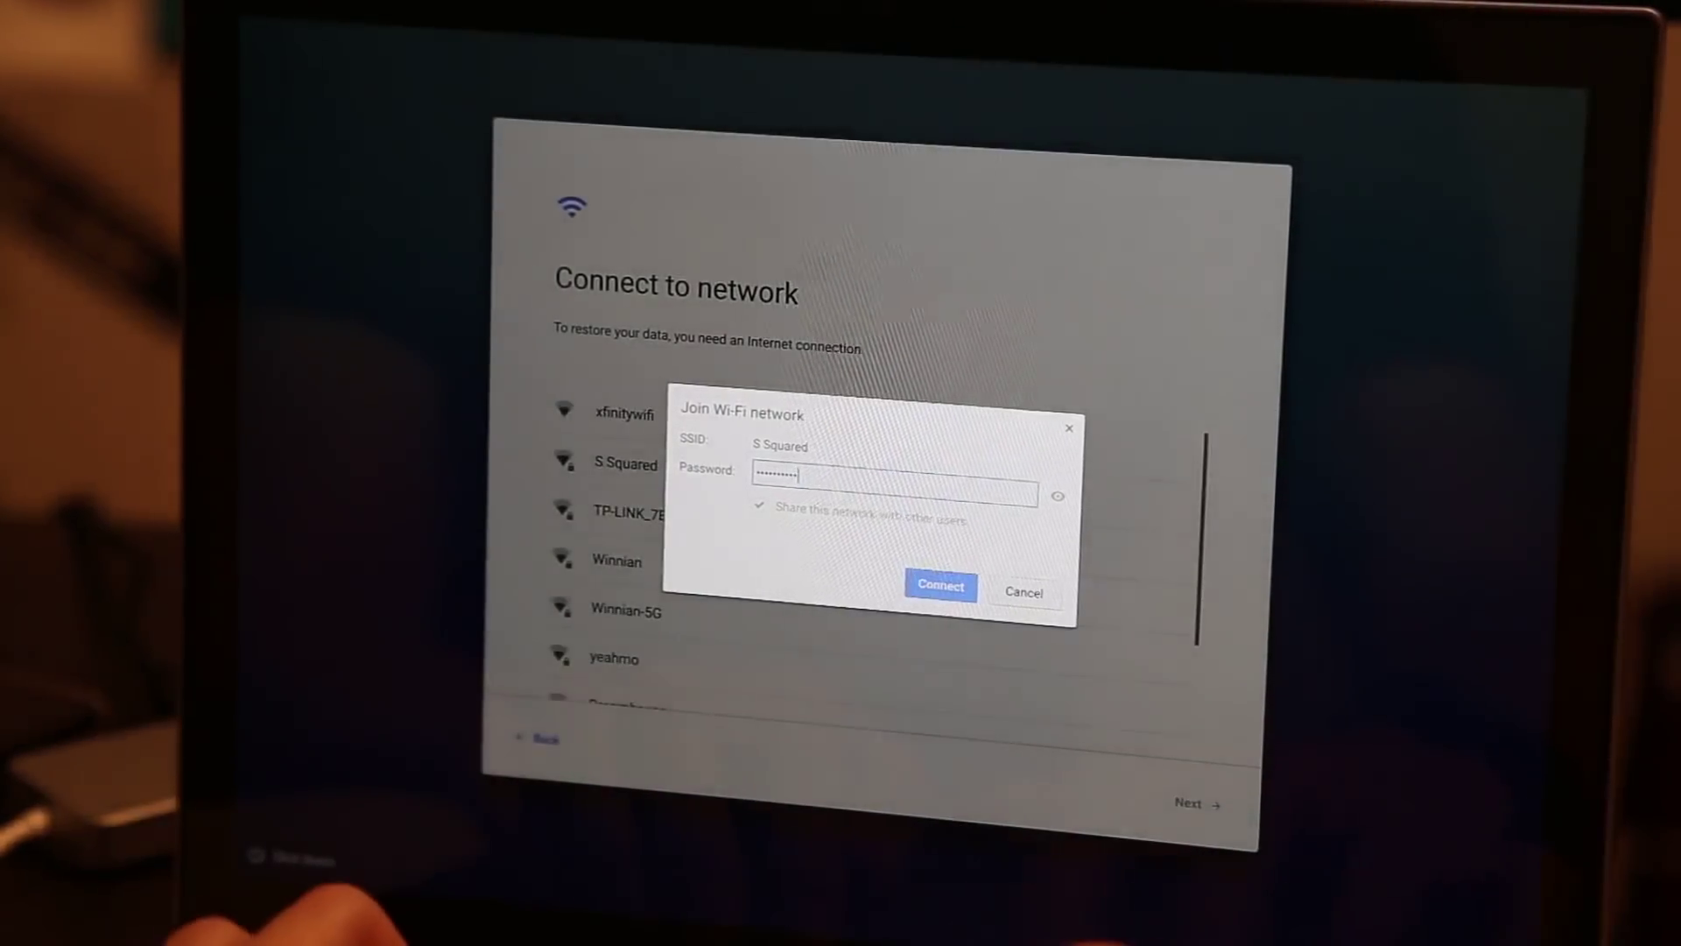
key(Return)
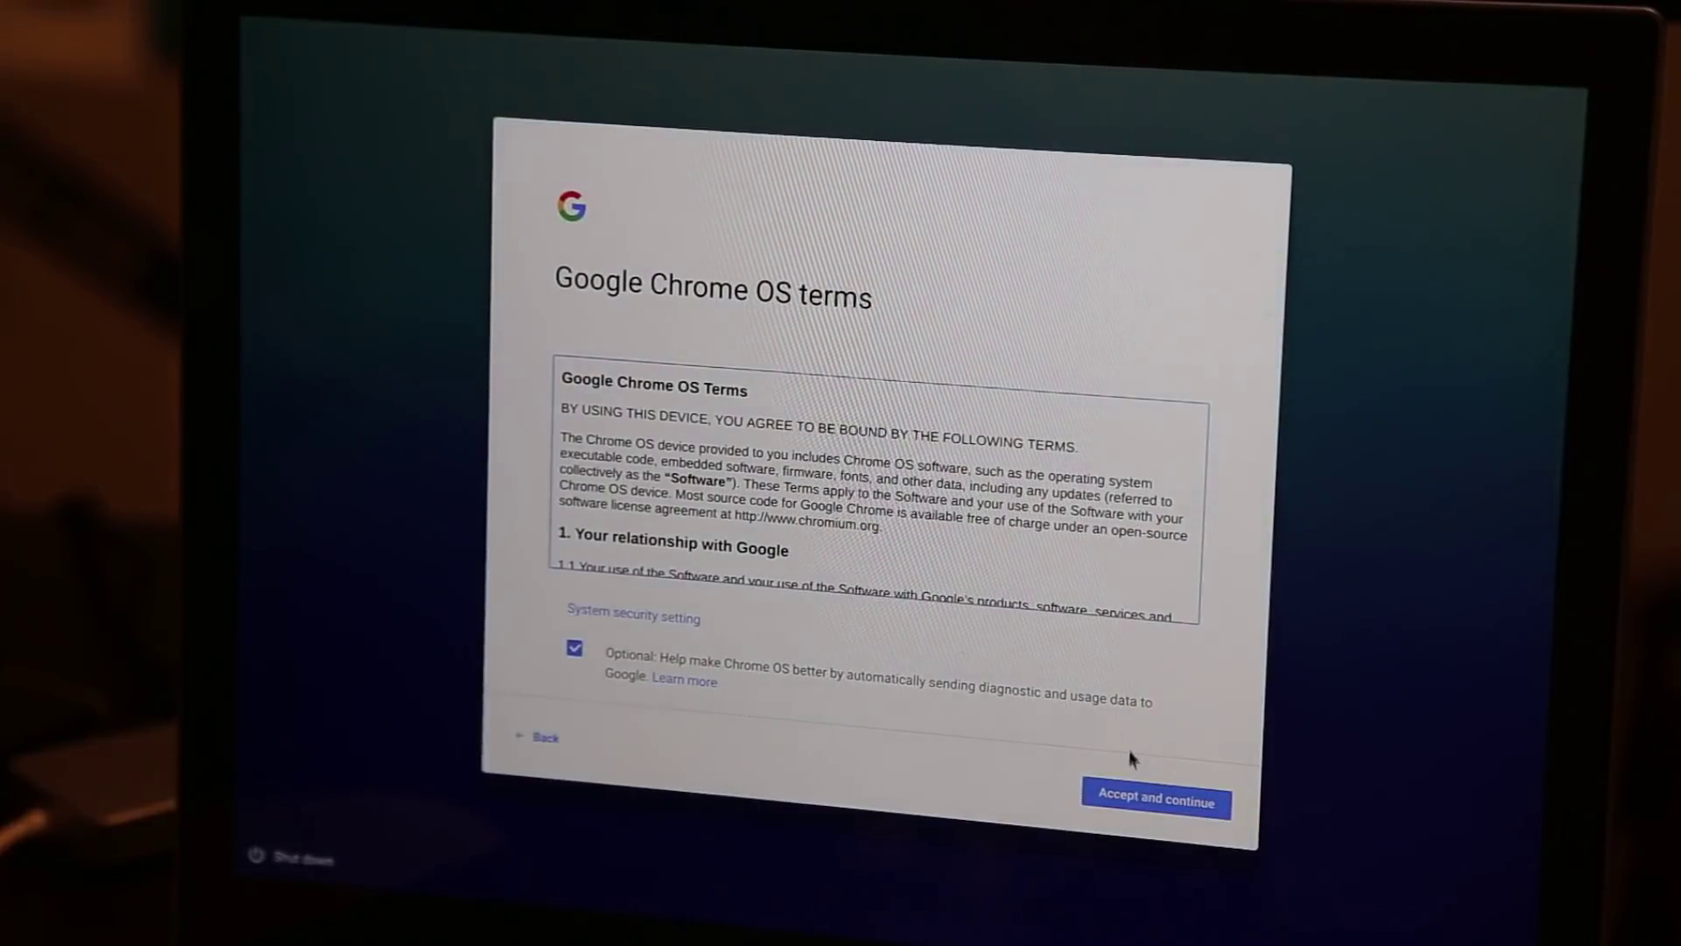
click(1125, 796)
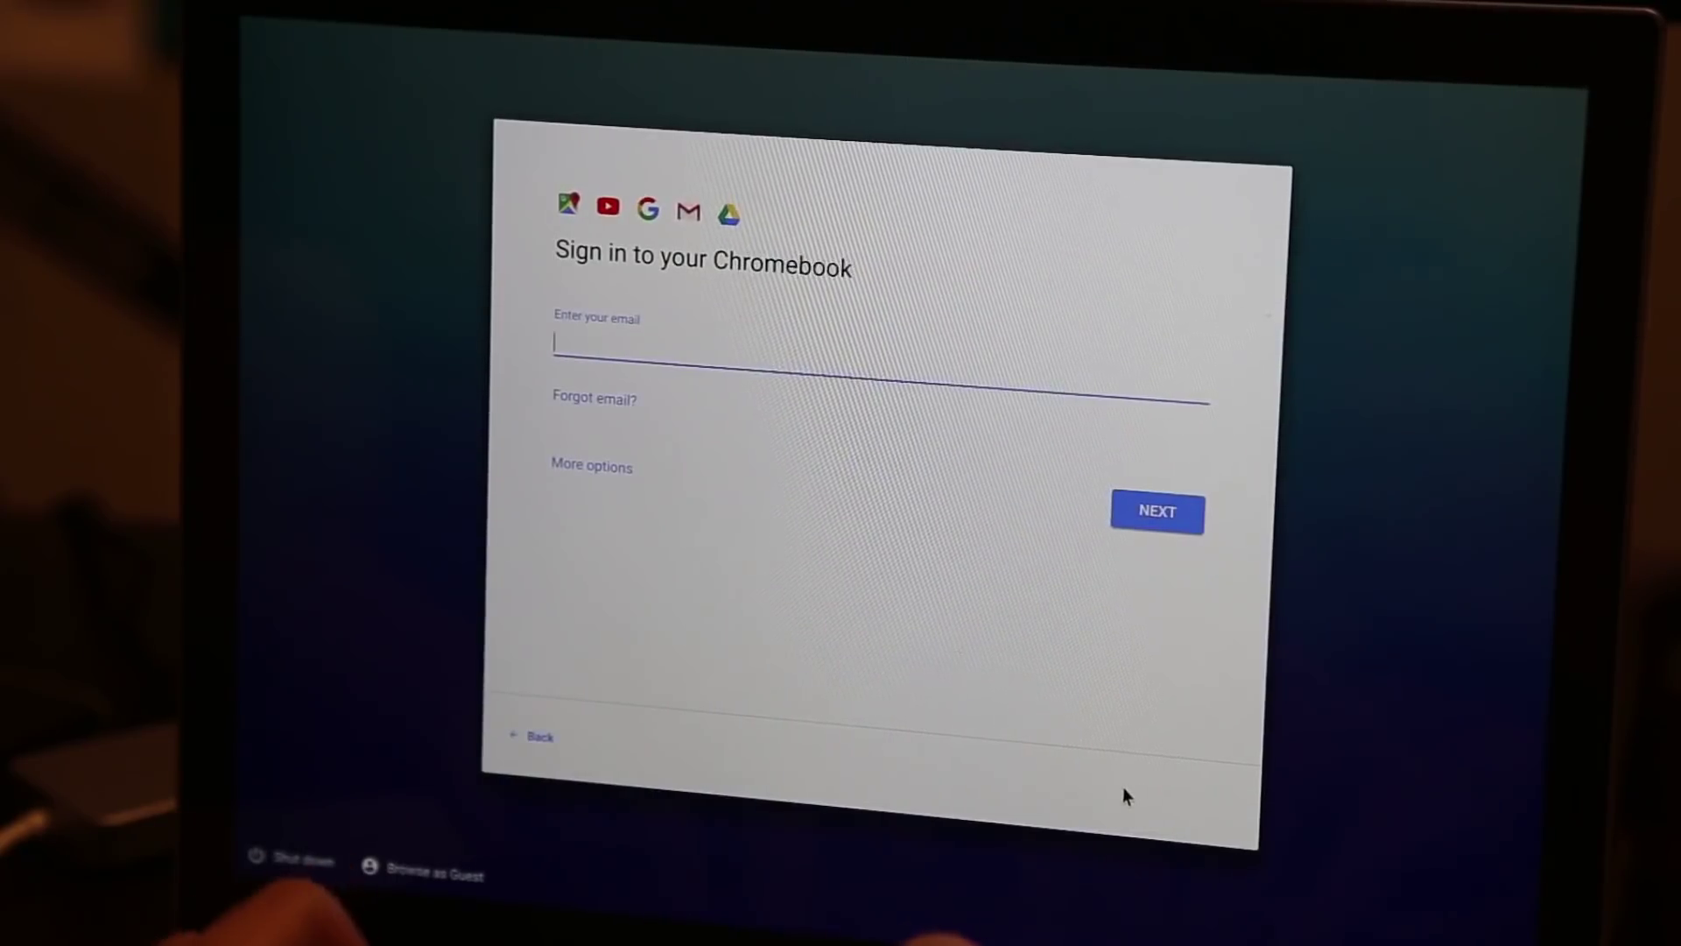
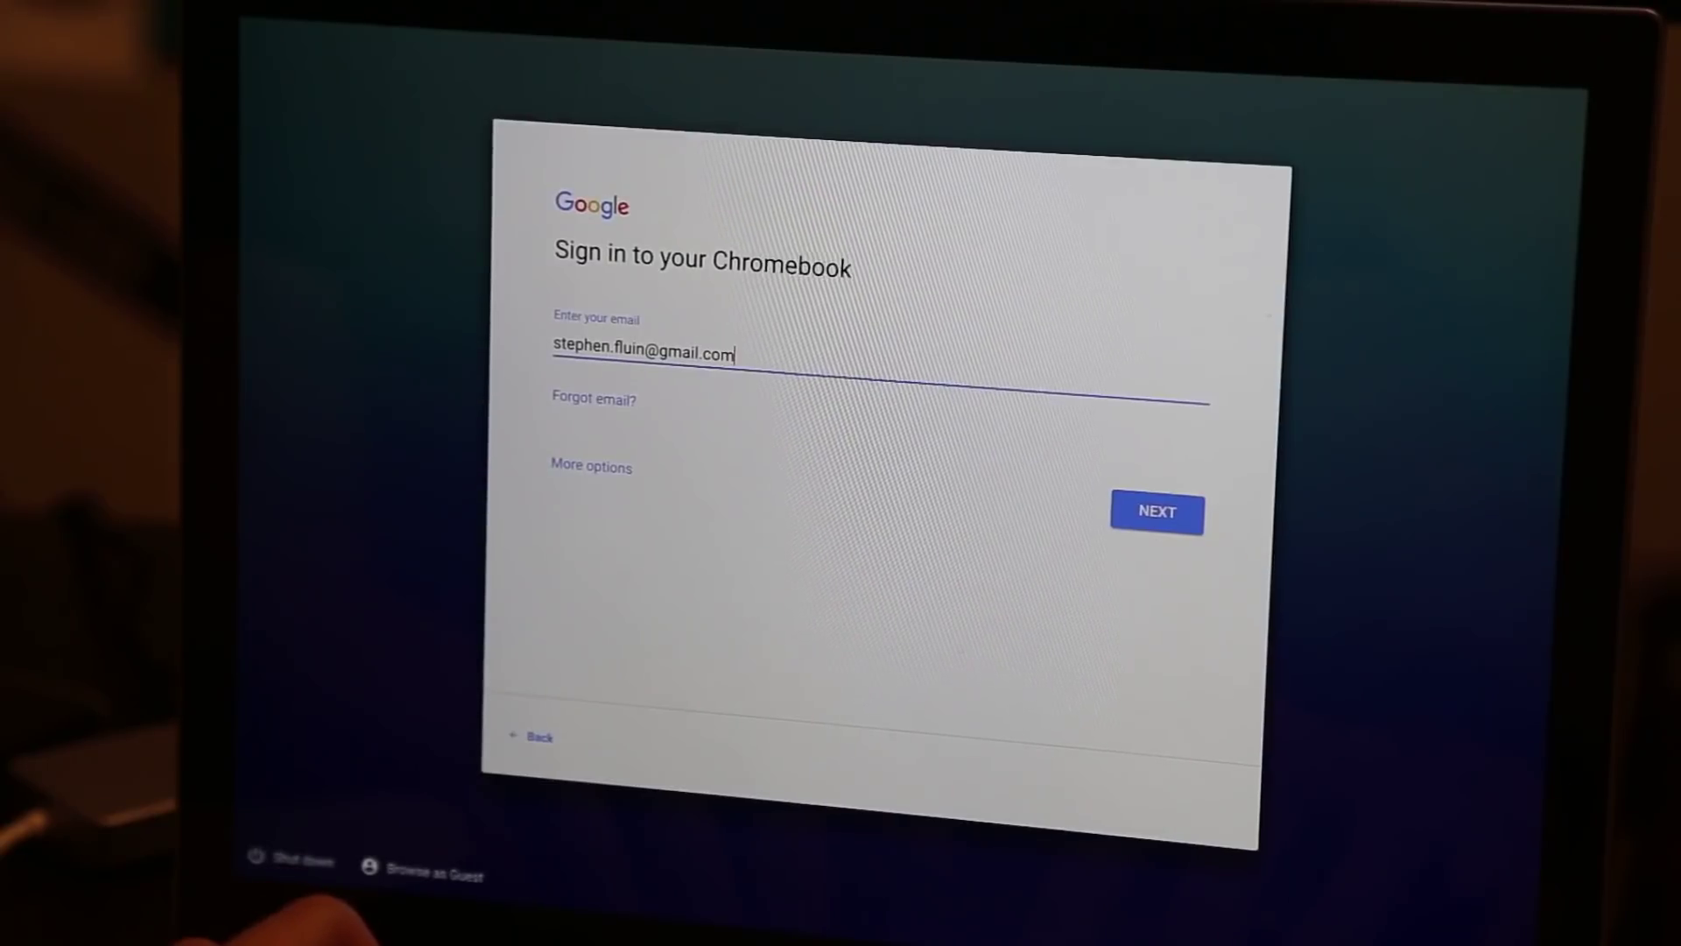
Sign in with the Google account's e-mail address and password.
key(Return)
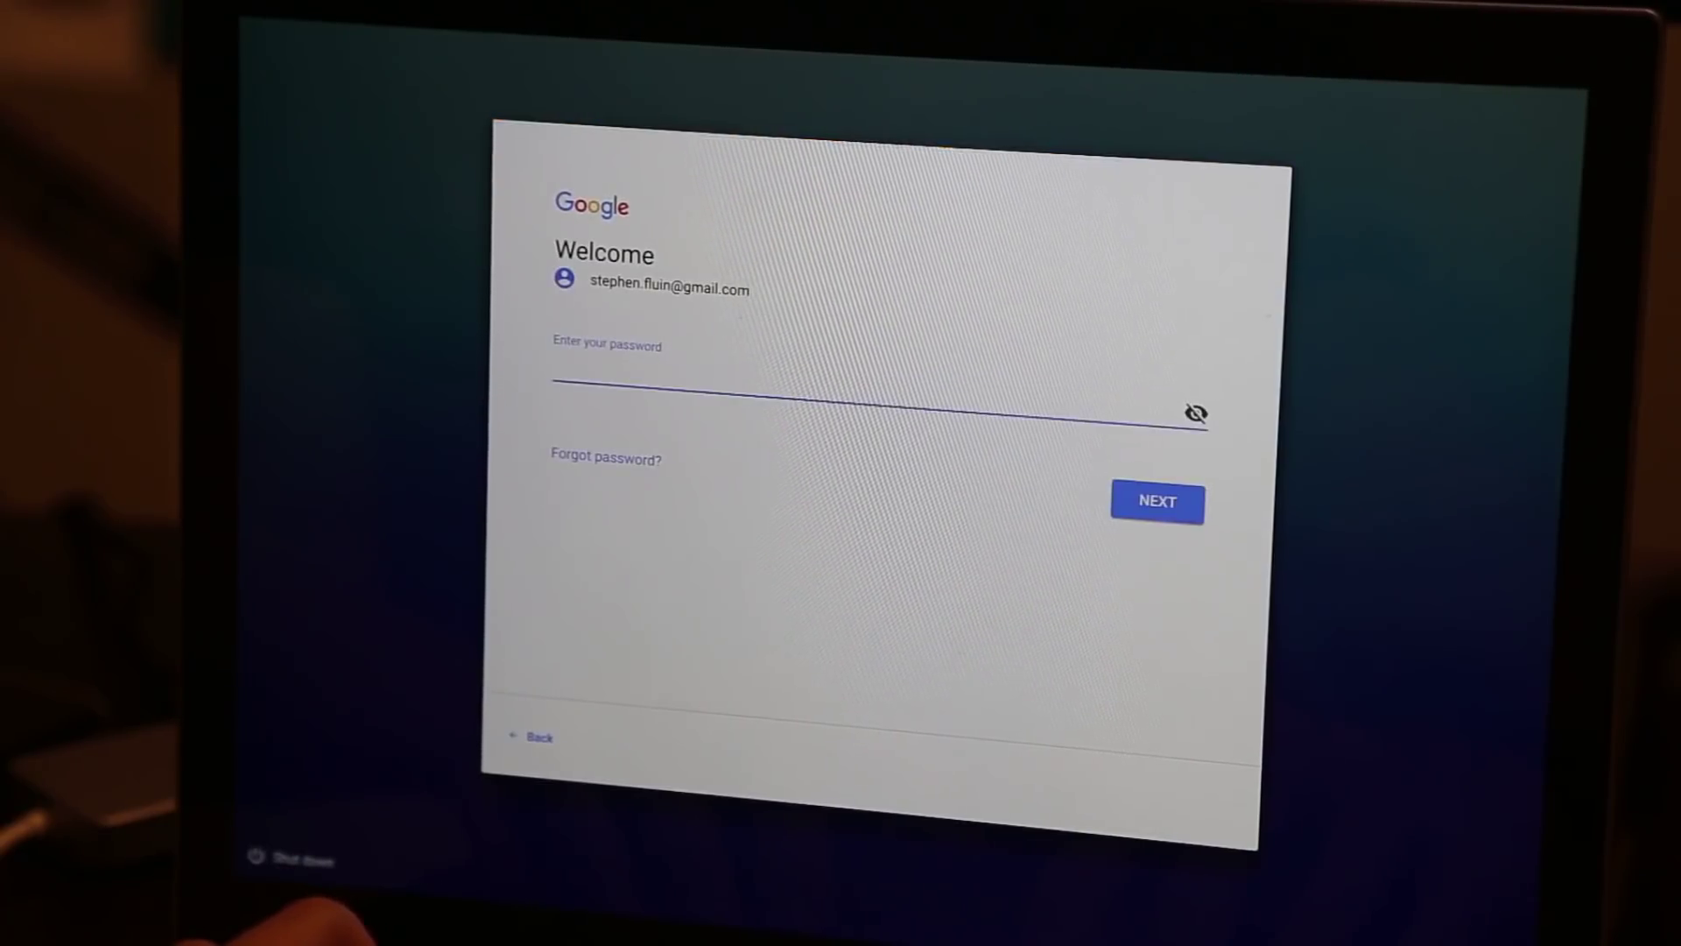
text(••••••••••)
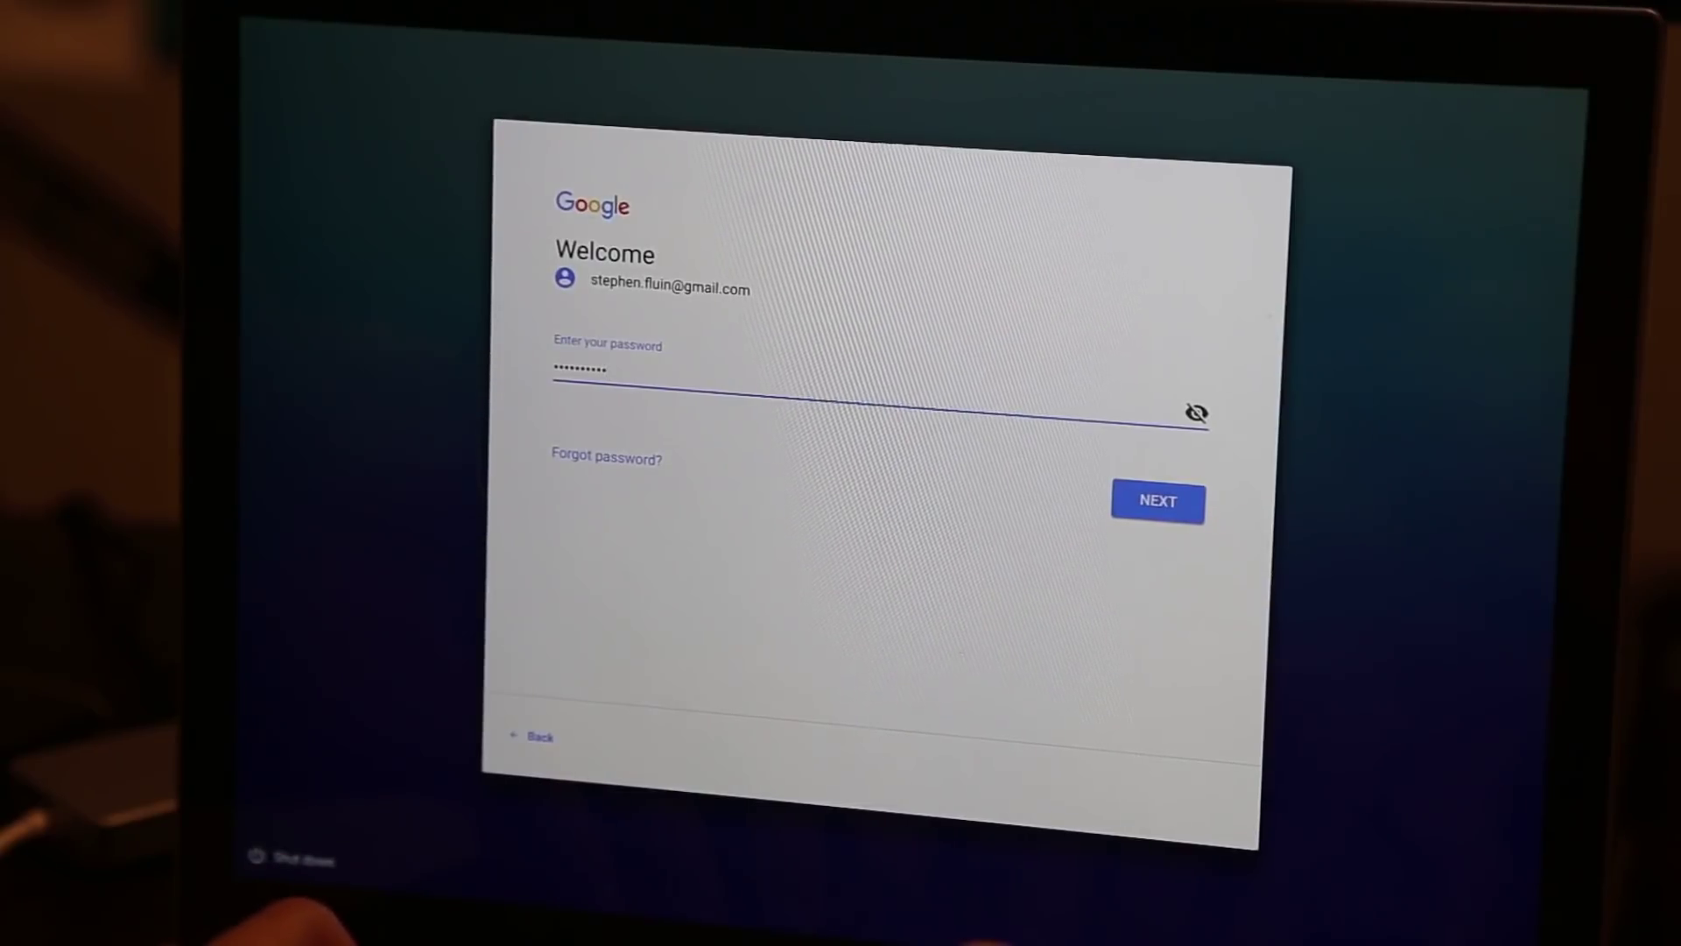
key(Return)
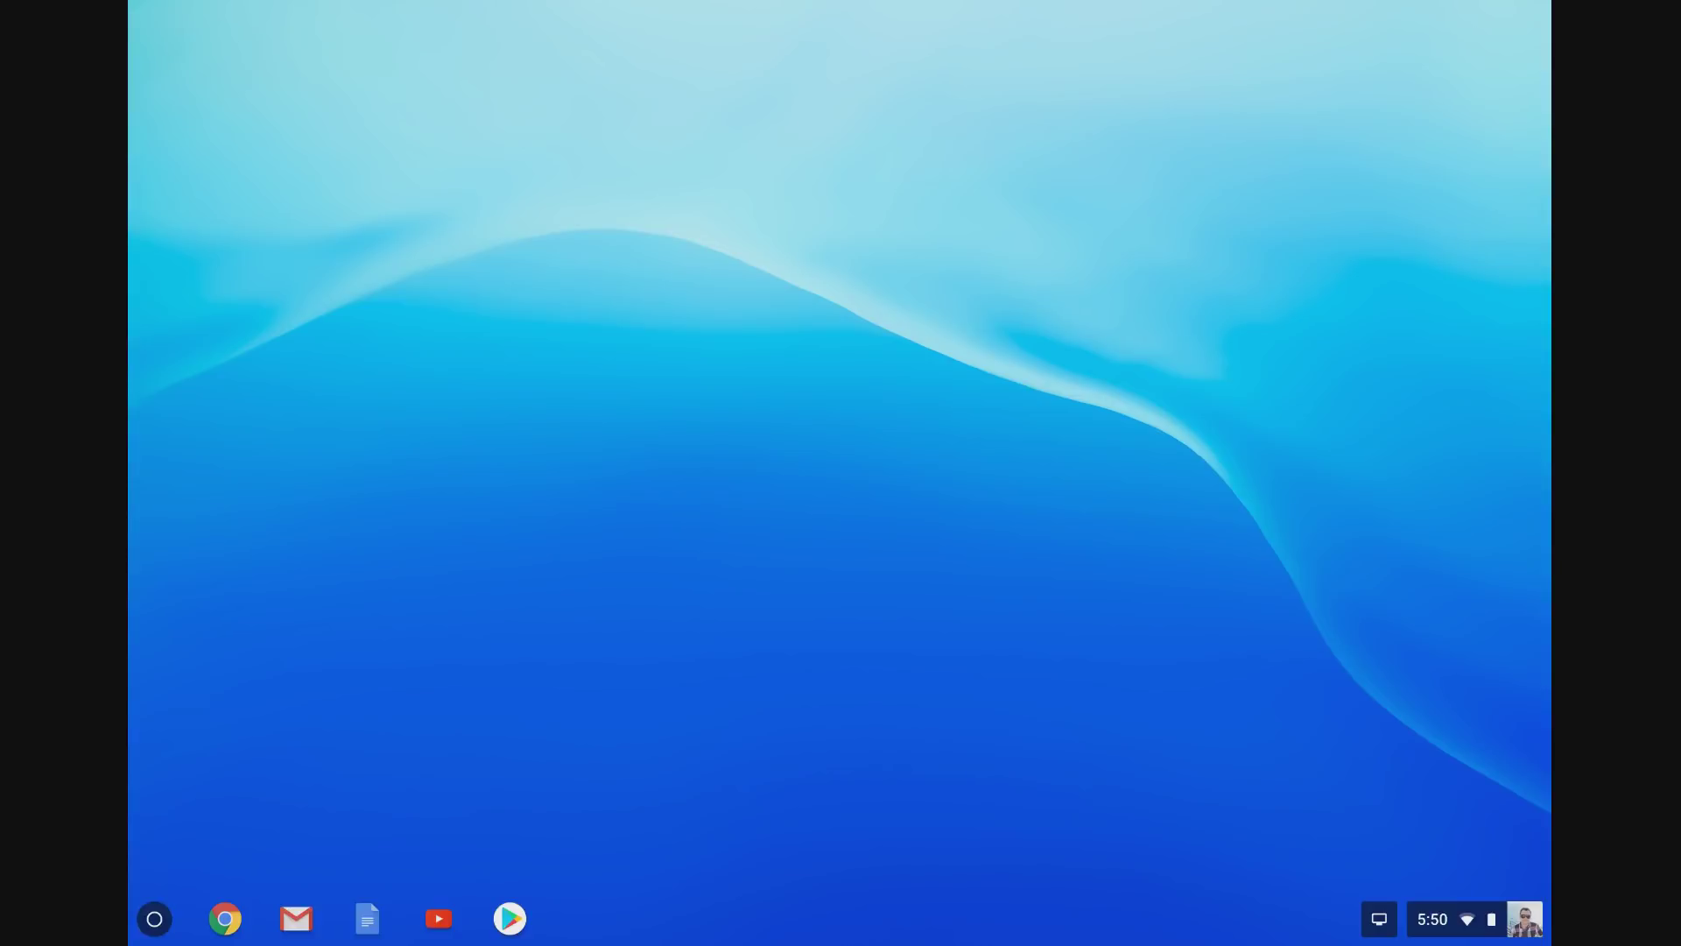
Search the web for 'crouton chromeos' from the launcher.
key(super)
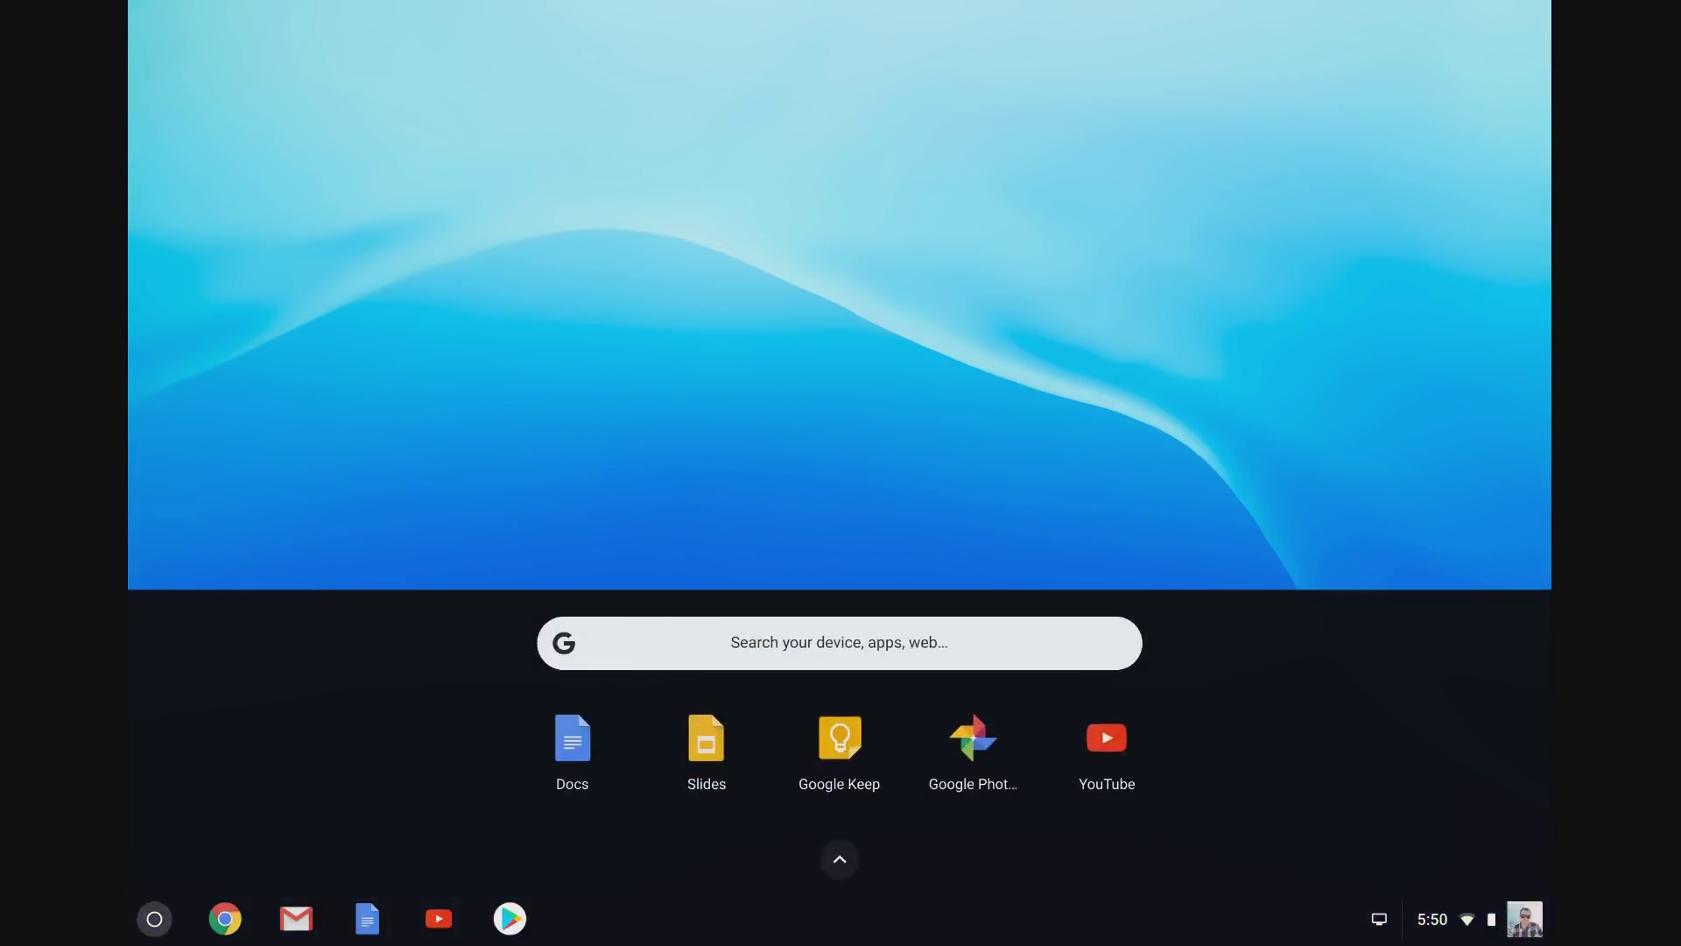
text(crouton chromeos)
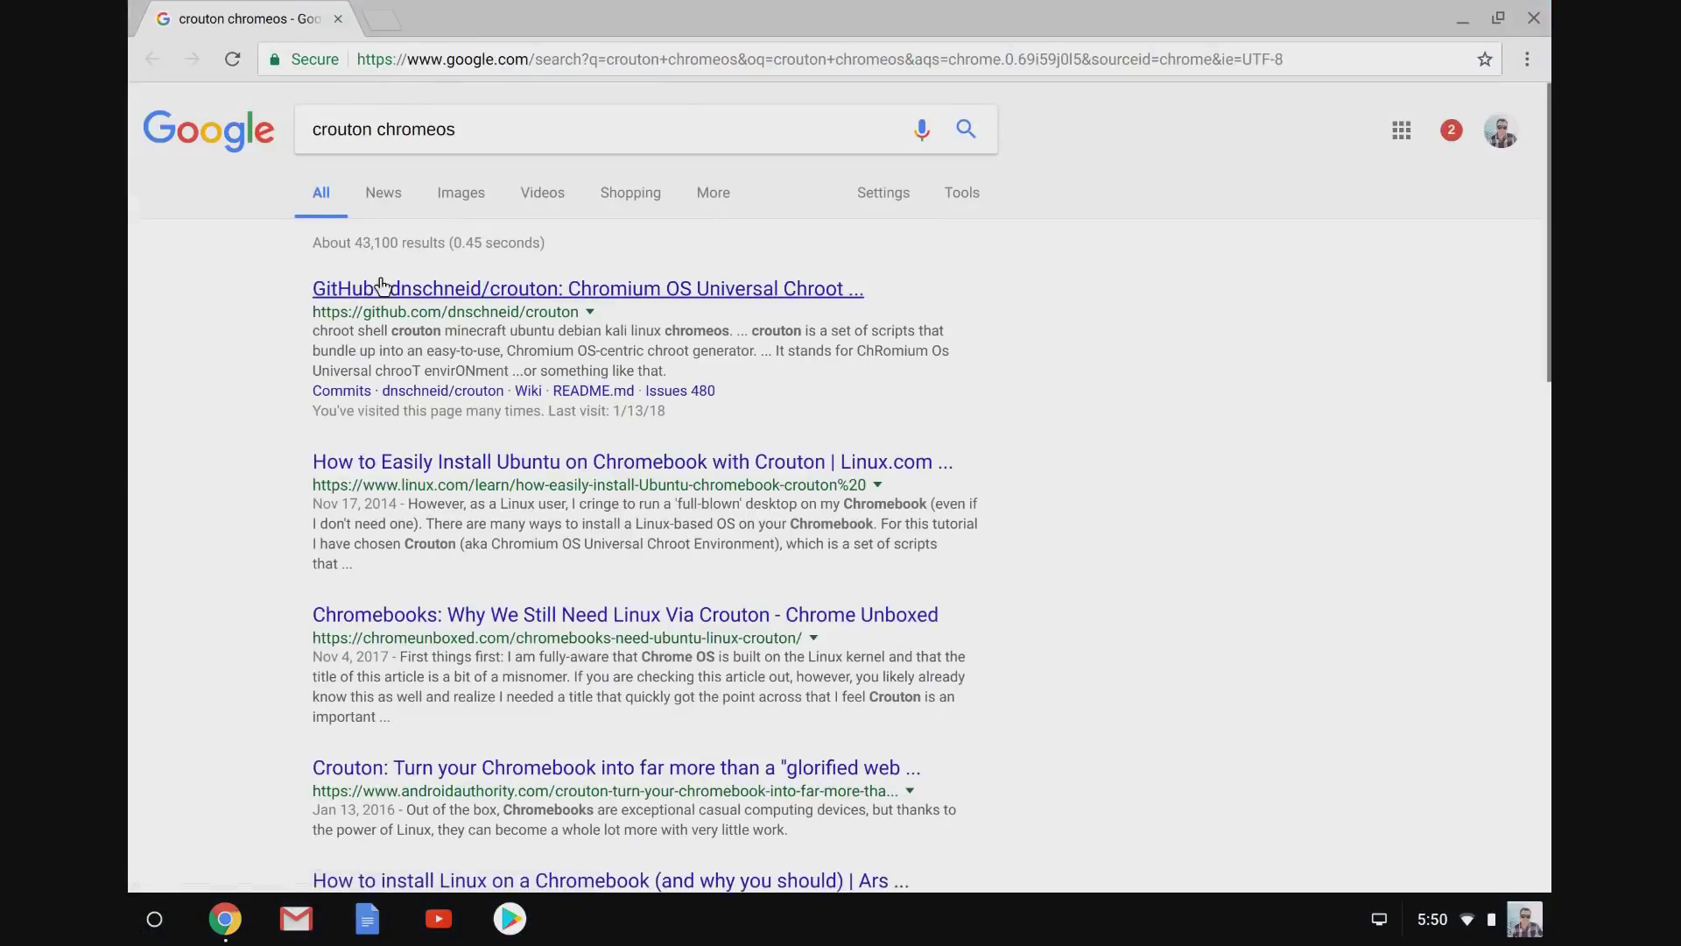
Download the crouton installer from the dnschneid/crouton GitHub page and open a crosh shell.
click(381, 286)
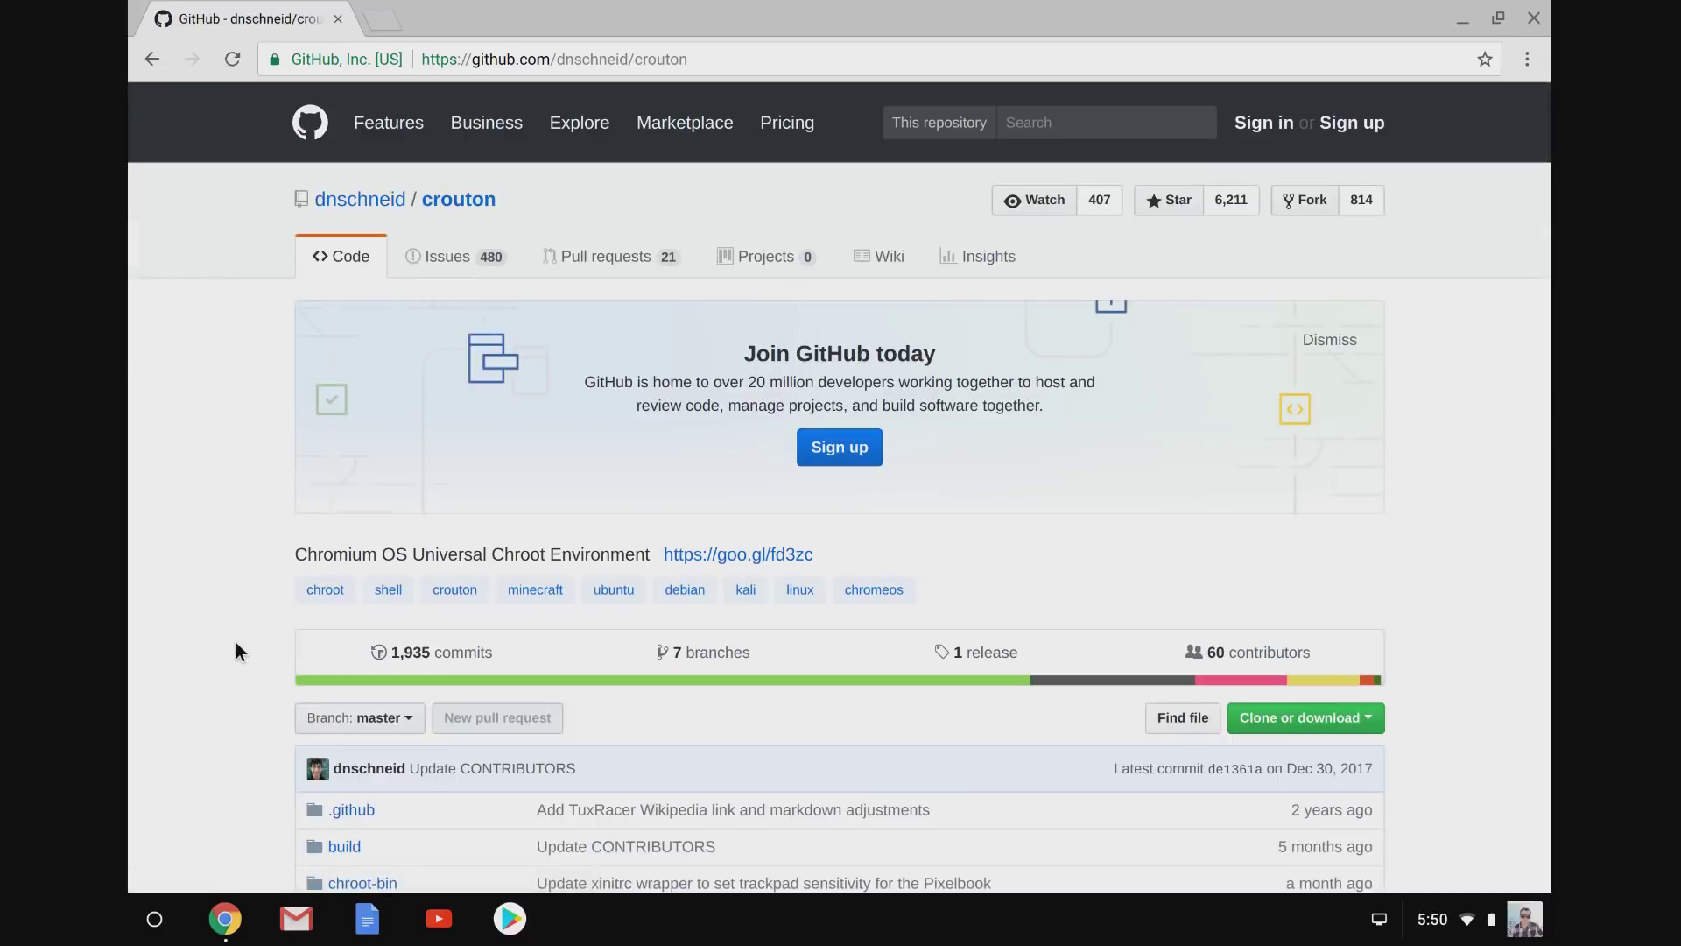
scroll(235, 643, down, 5)
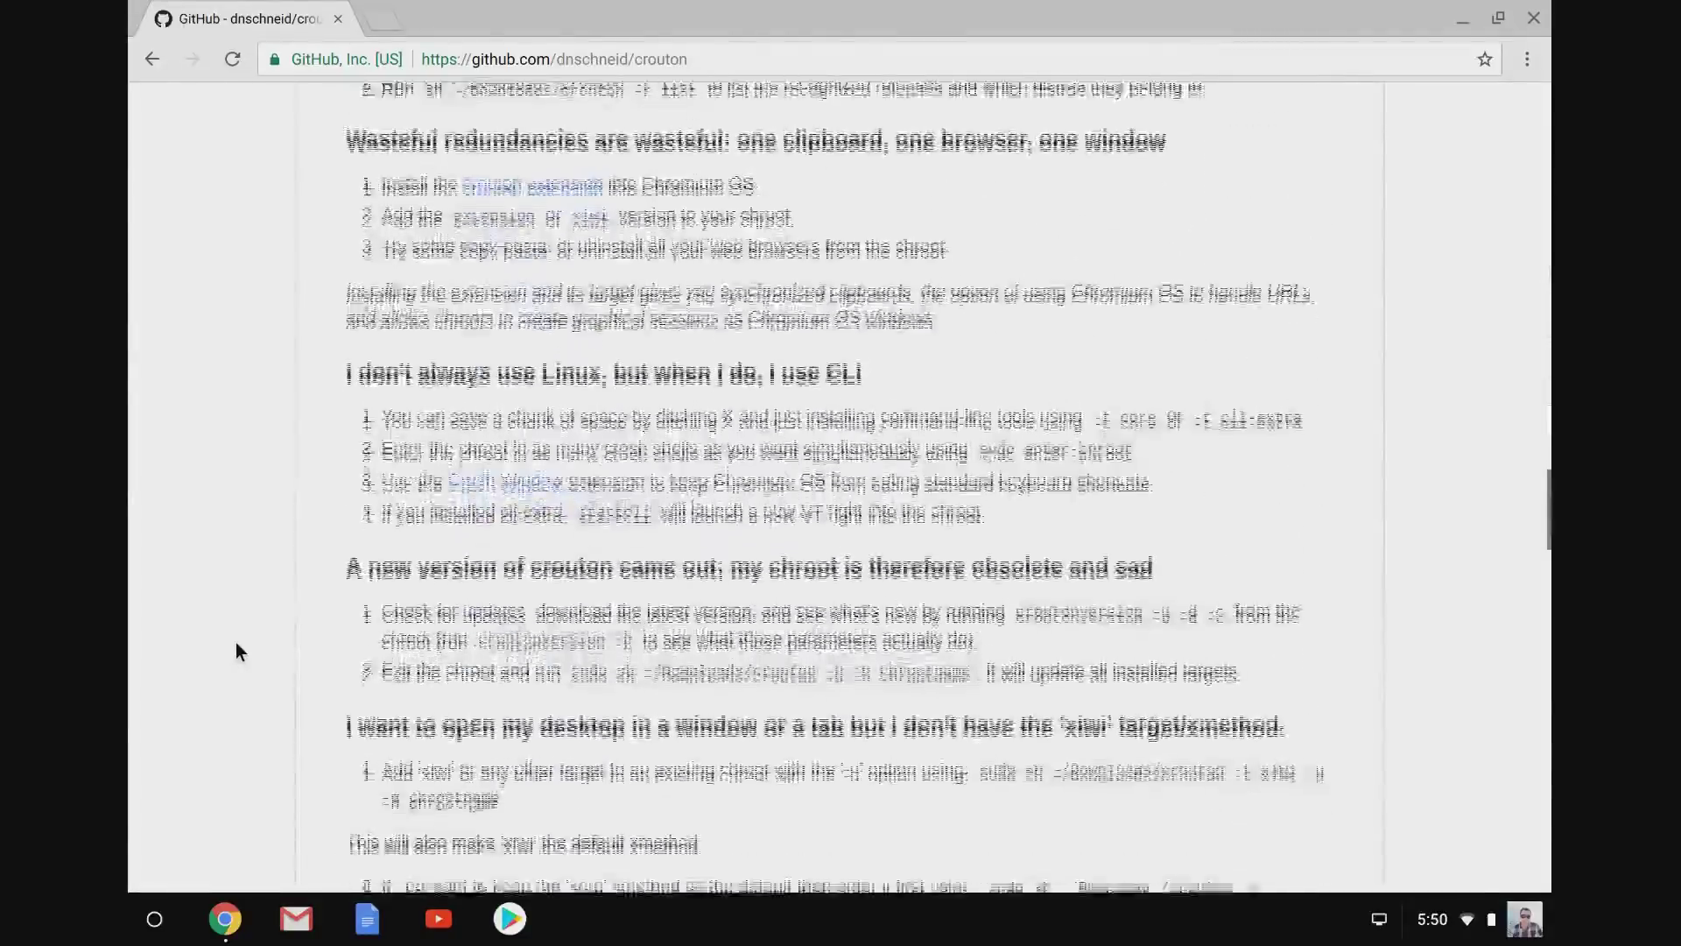
scroll(236, 652, down, 20)
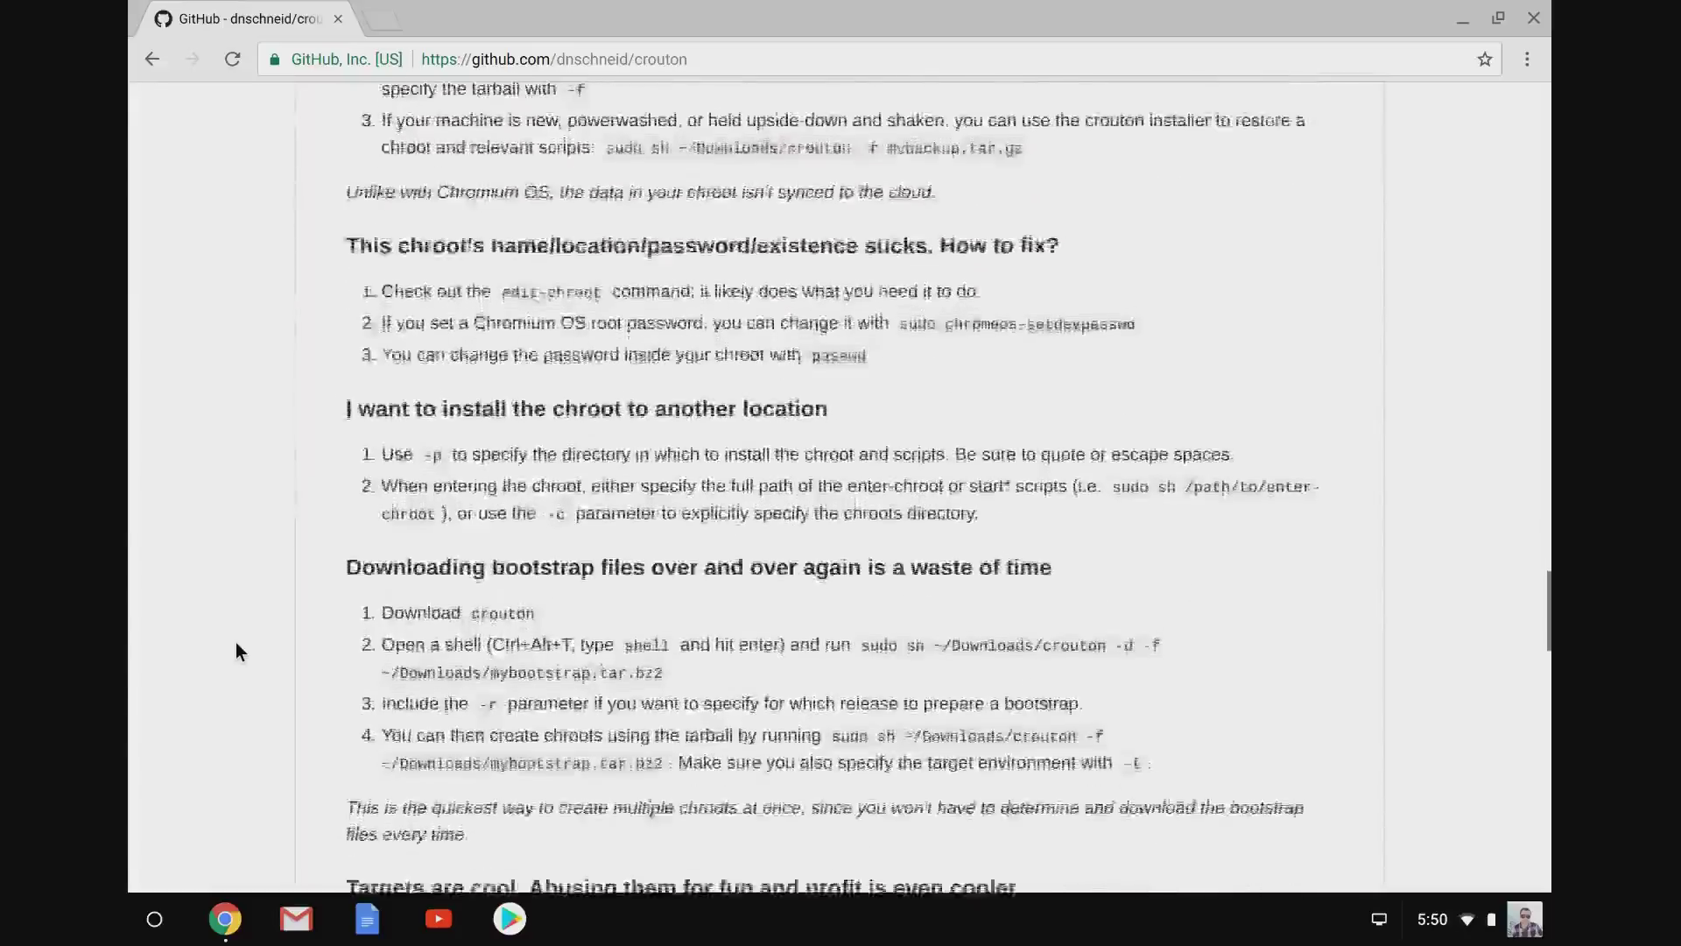
scroll(235, 649, up, 20)
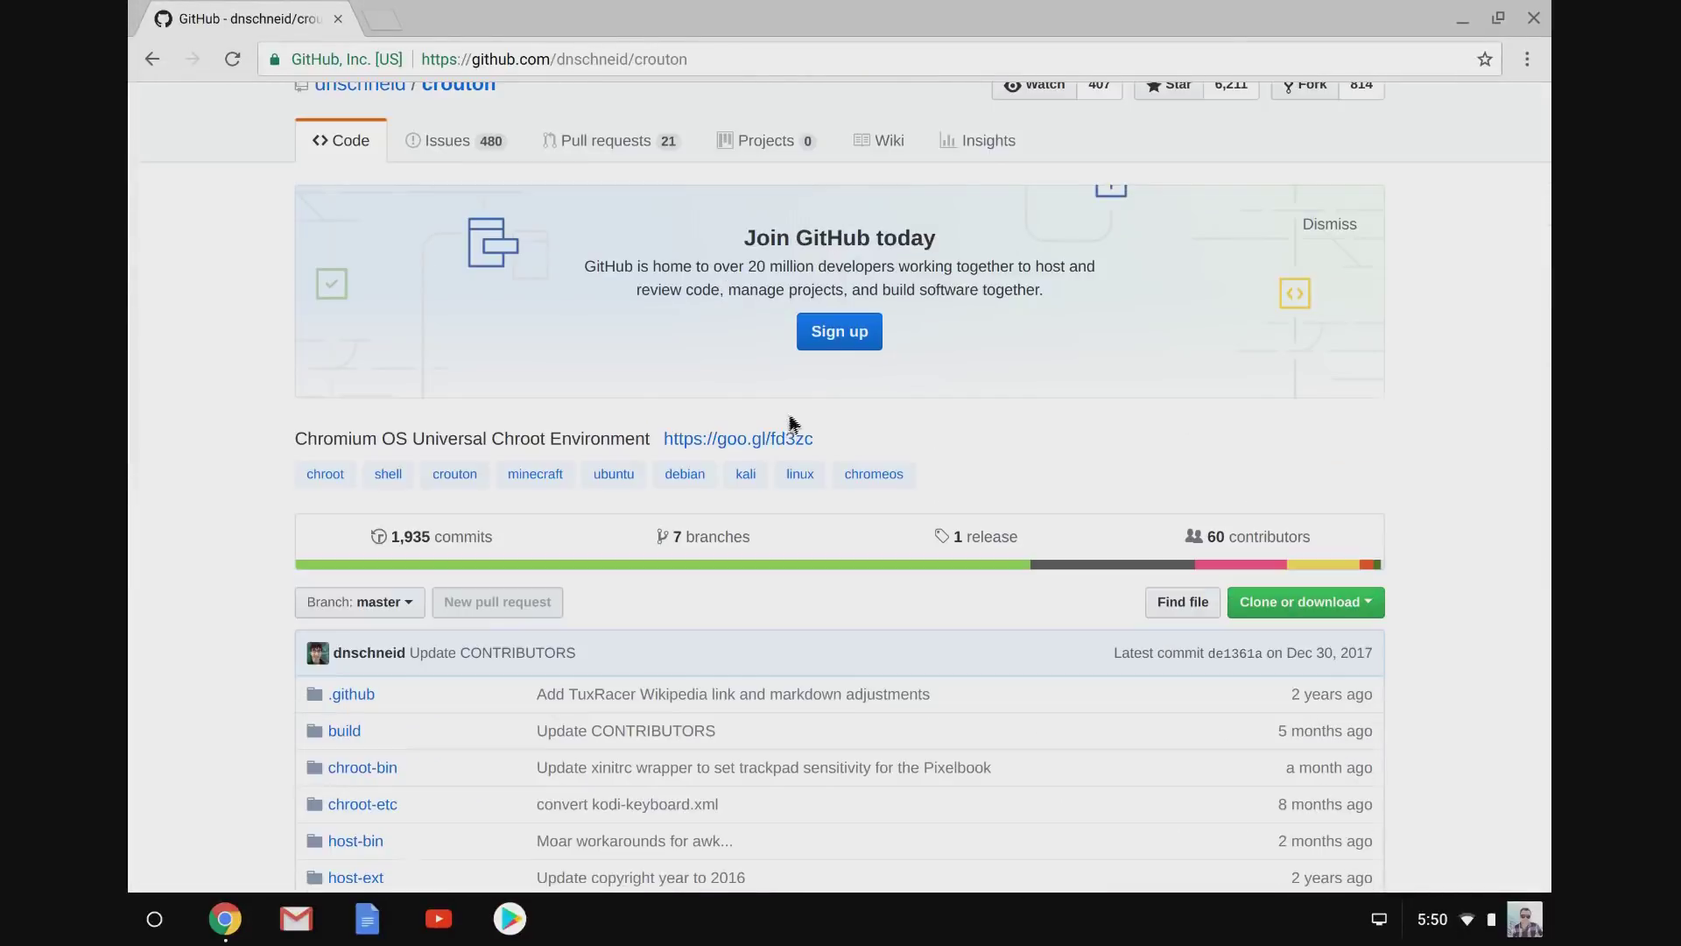
click(775, 440)
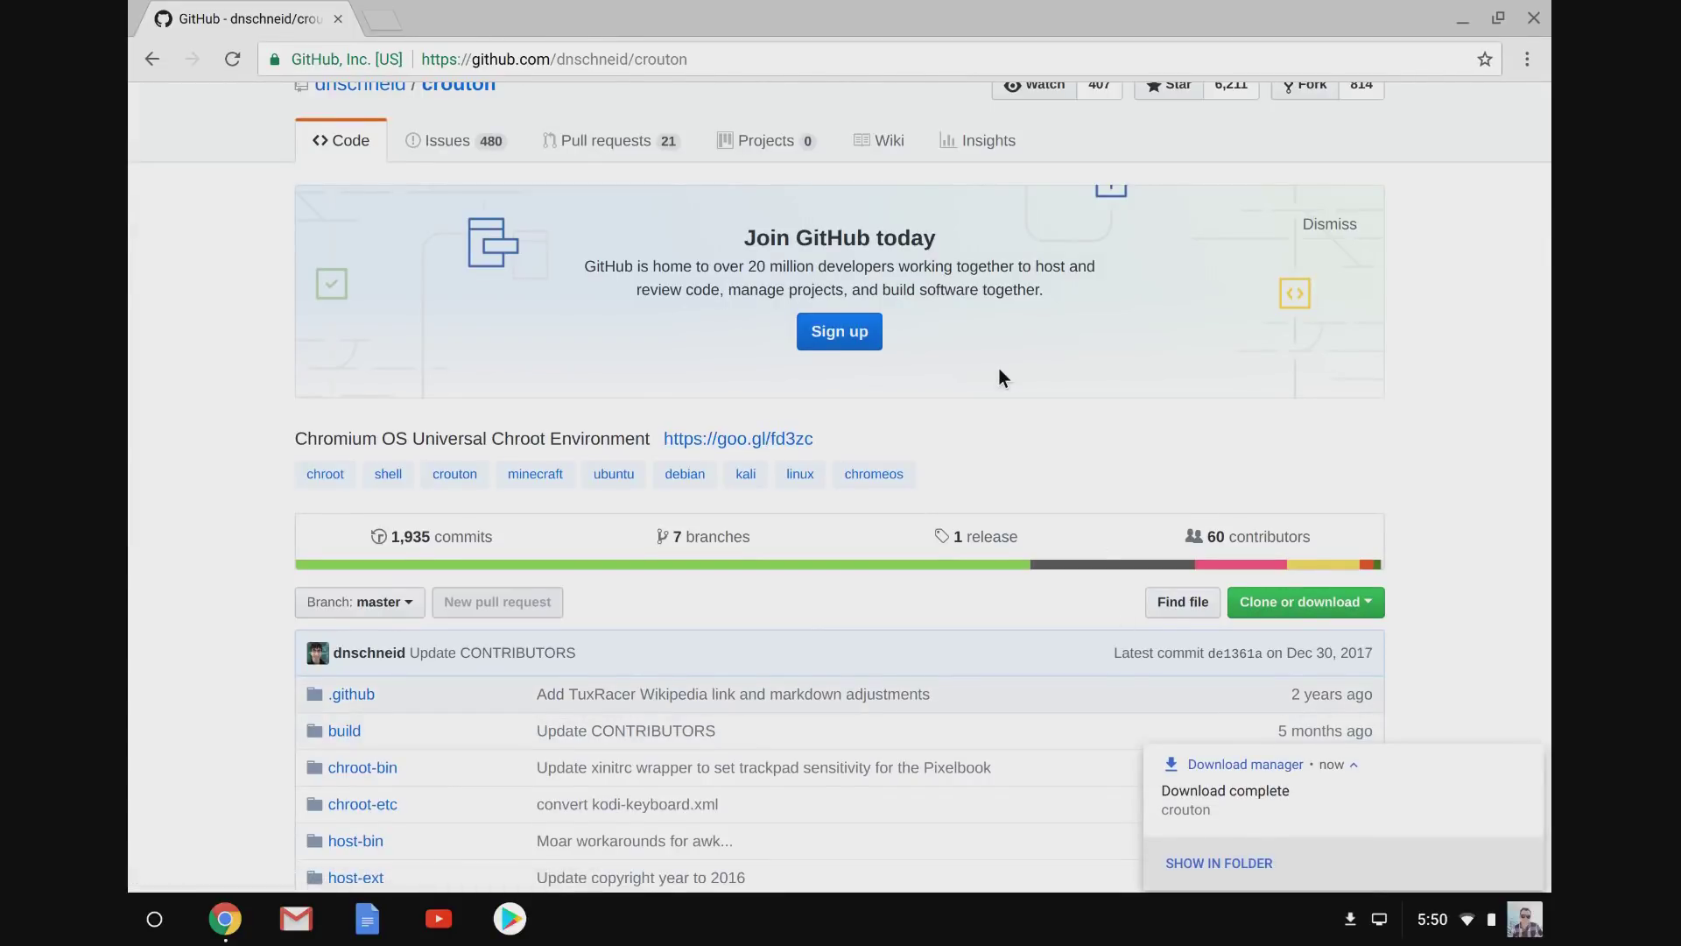
key(ctrl+alt+t)
text(shell)
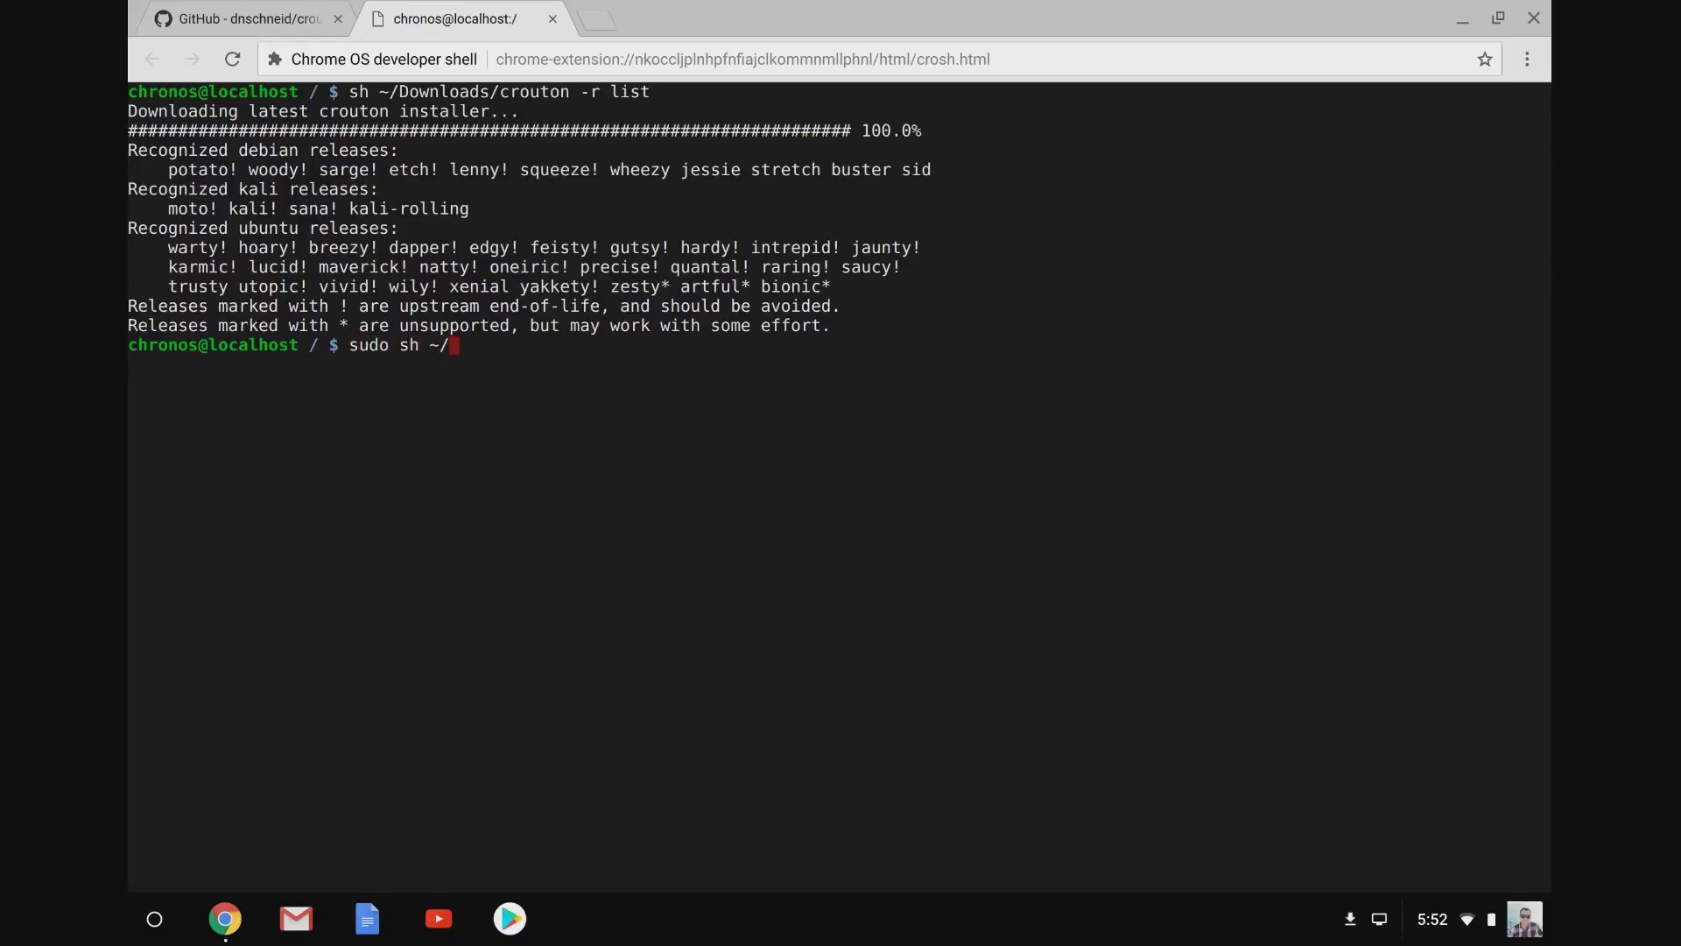
List crouton releases from ~/Downloads/crouton, then install an Ubuntu bionic chroot with the xiwi target.
text(Downloads/crouton -t xiwi -r)
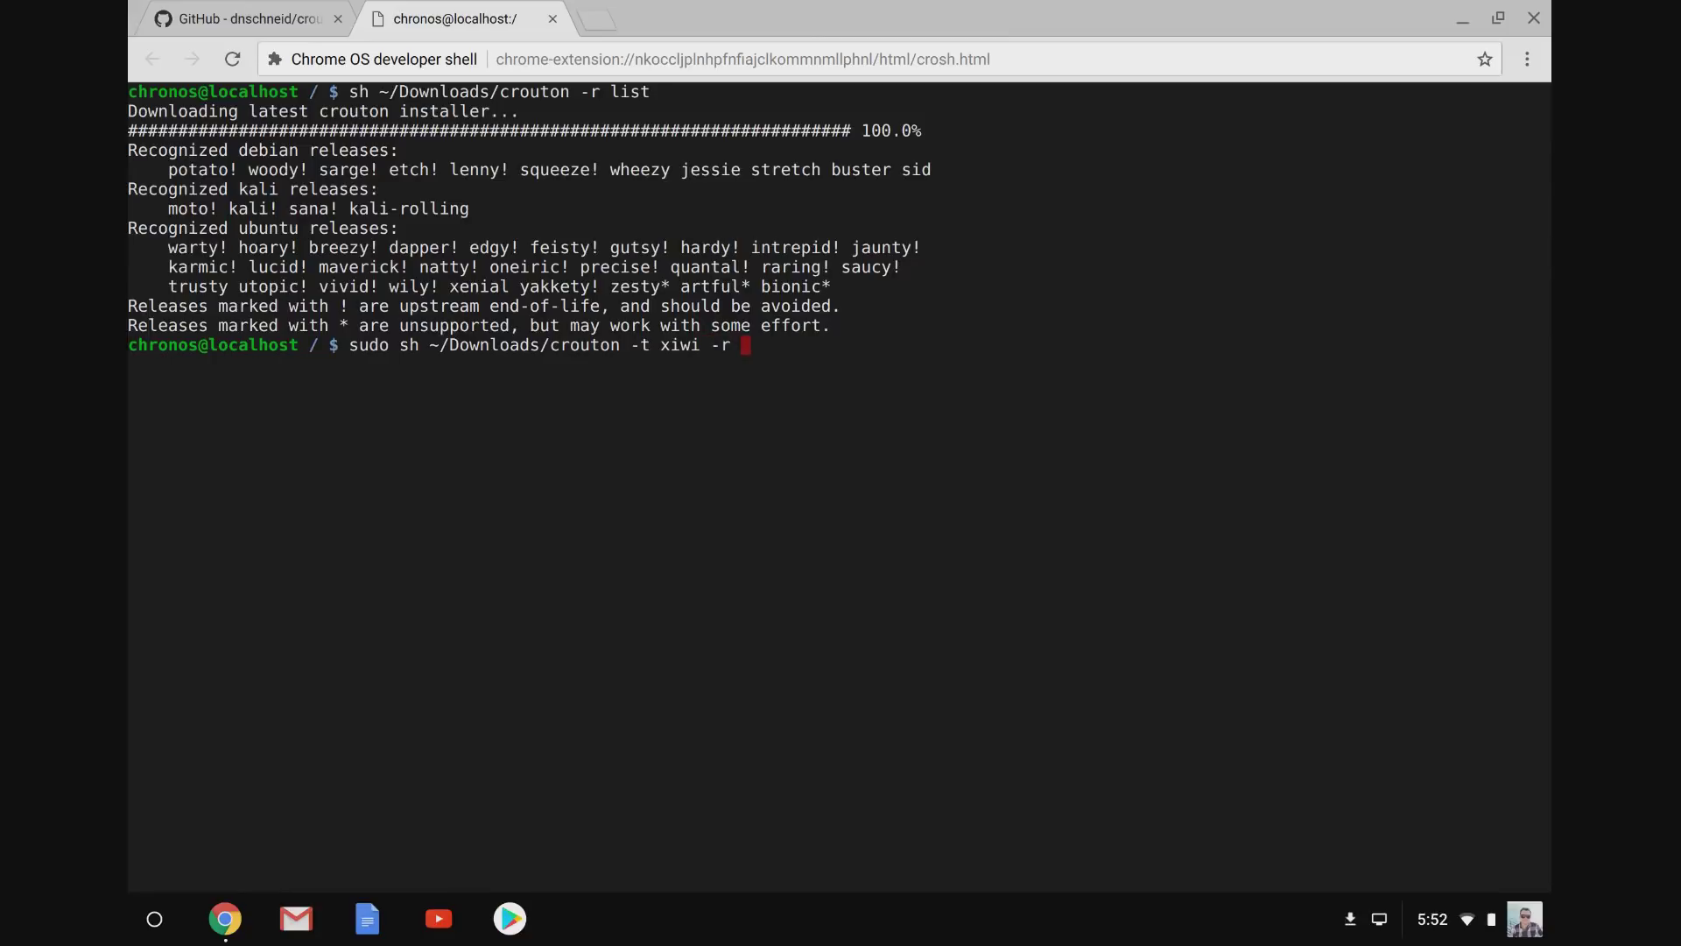
text(onic)
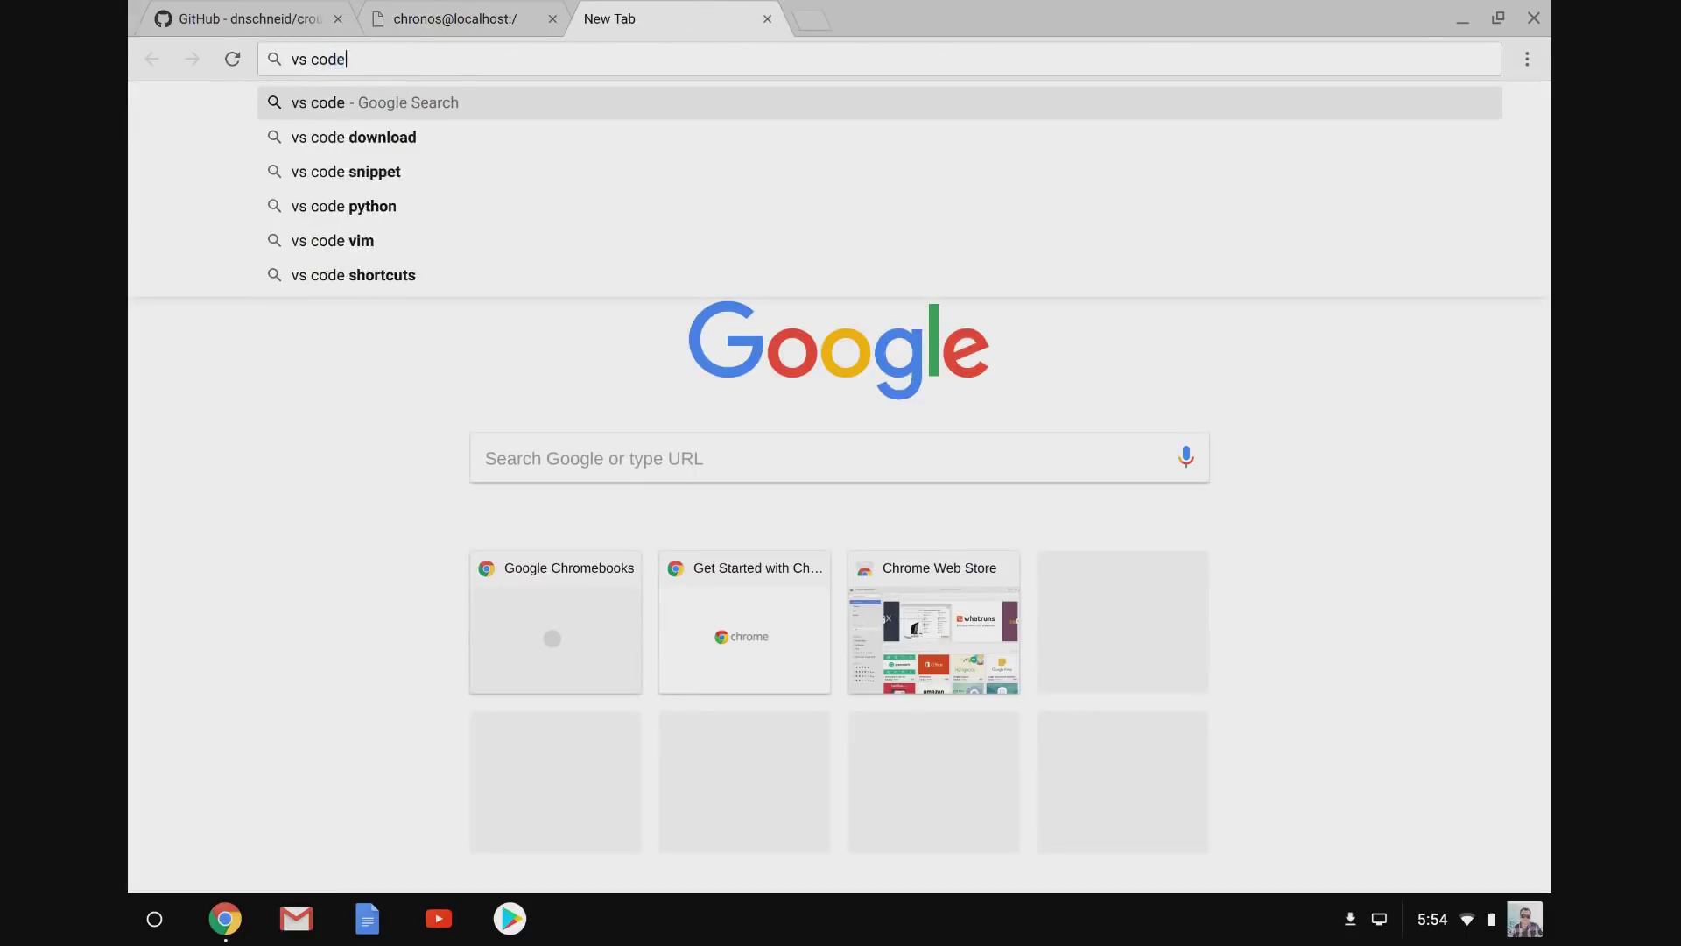
Download the VS Code .deb package from code.visualstudio.com and return to the crouton output tab.
key(Return)
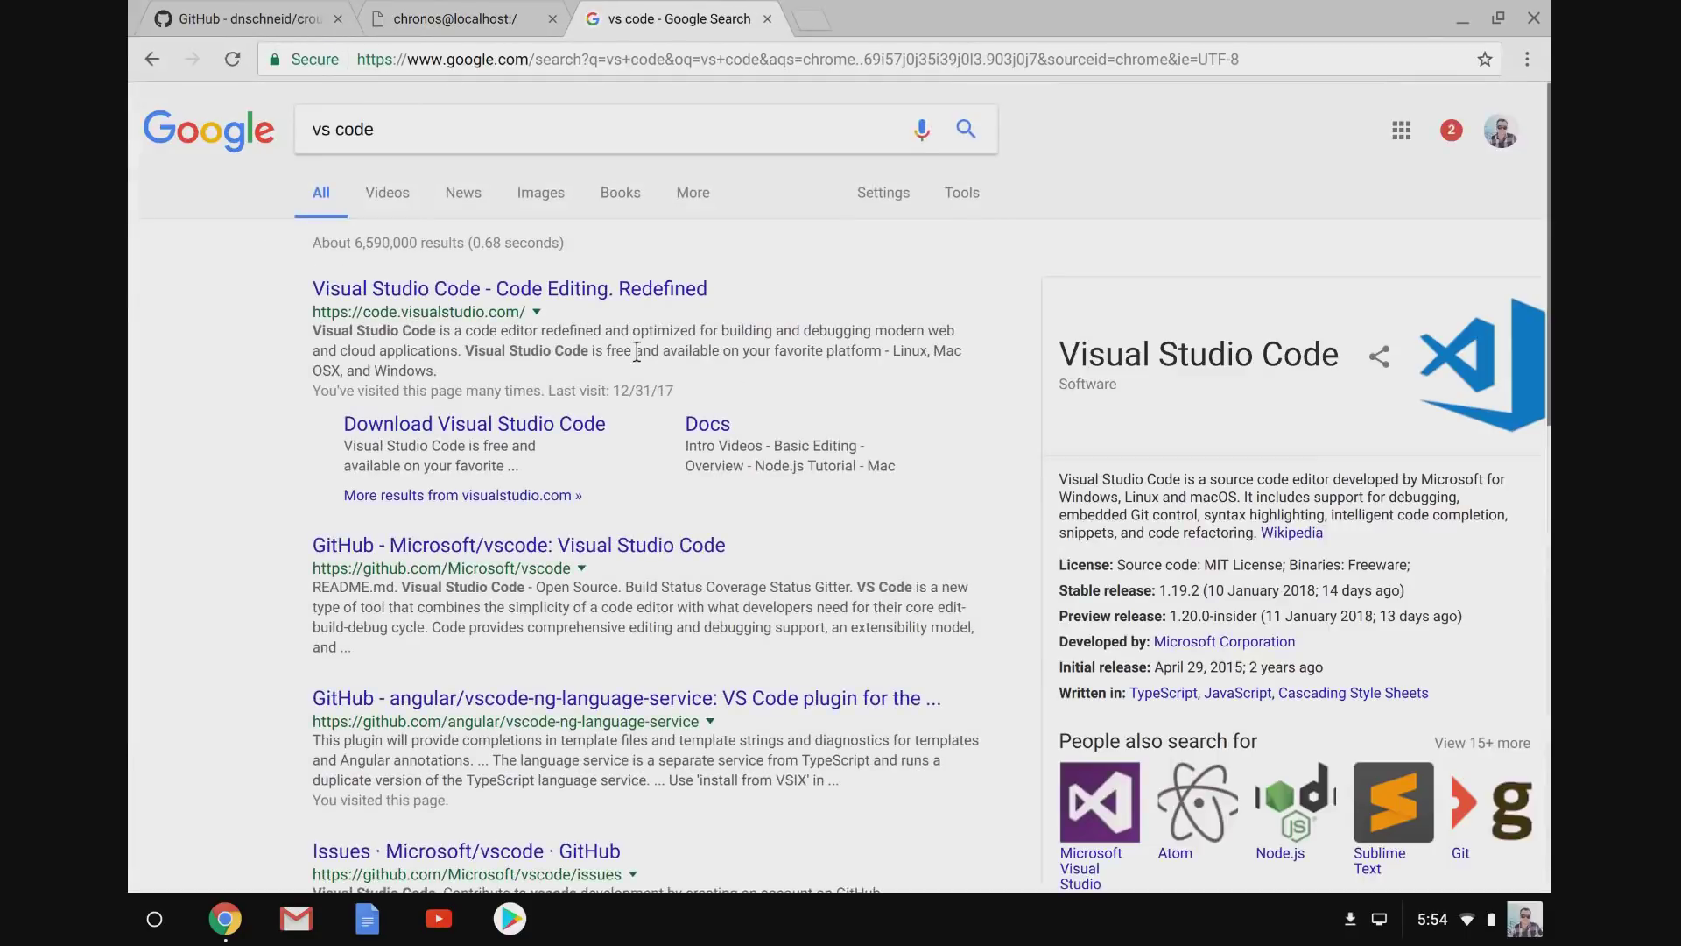
click(577, 422)
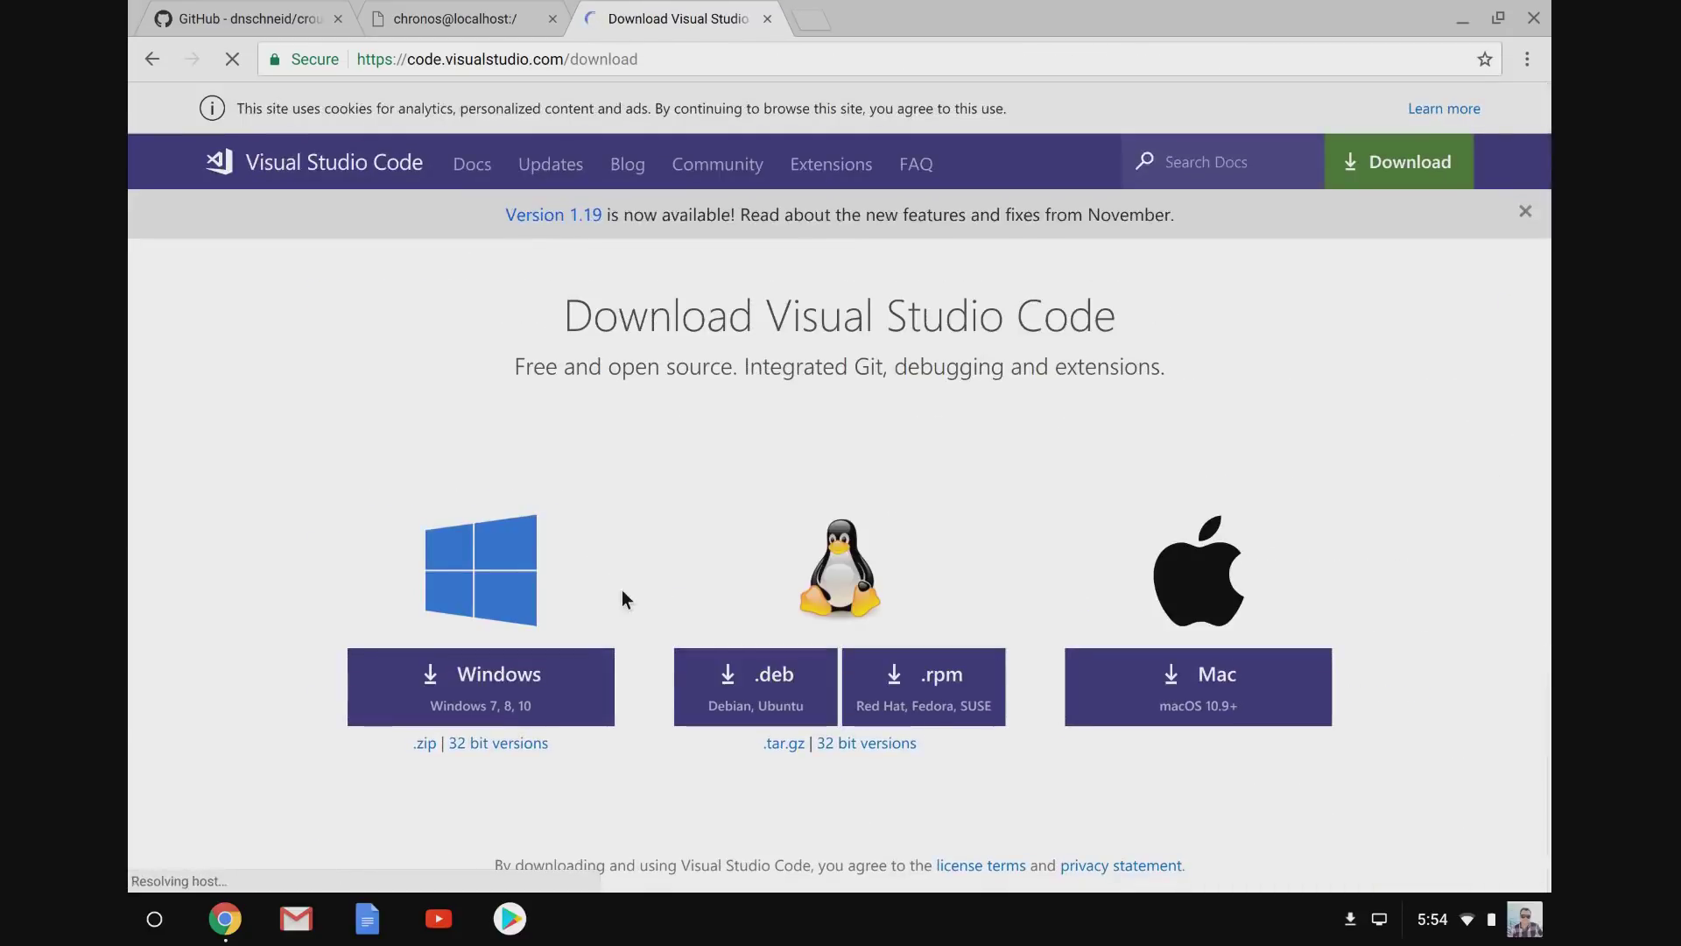
click(771, 692)
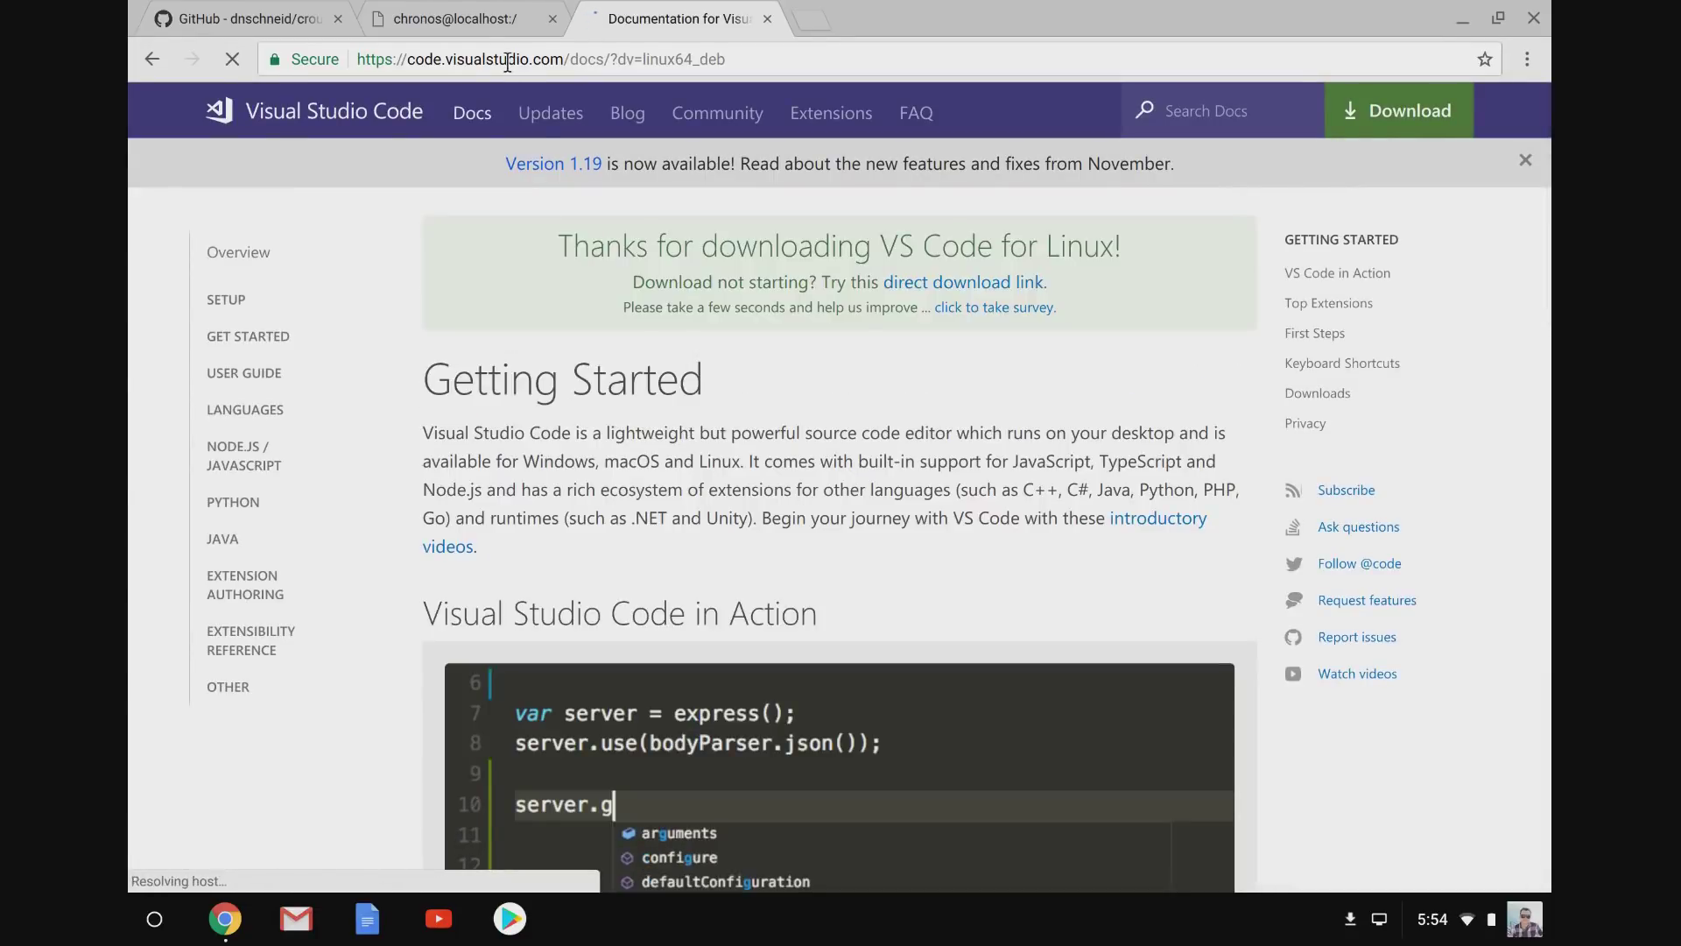
click(460, 24)
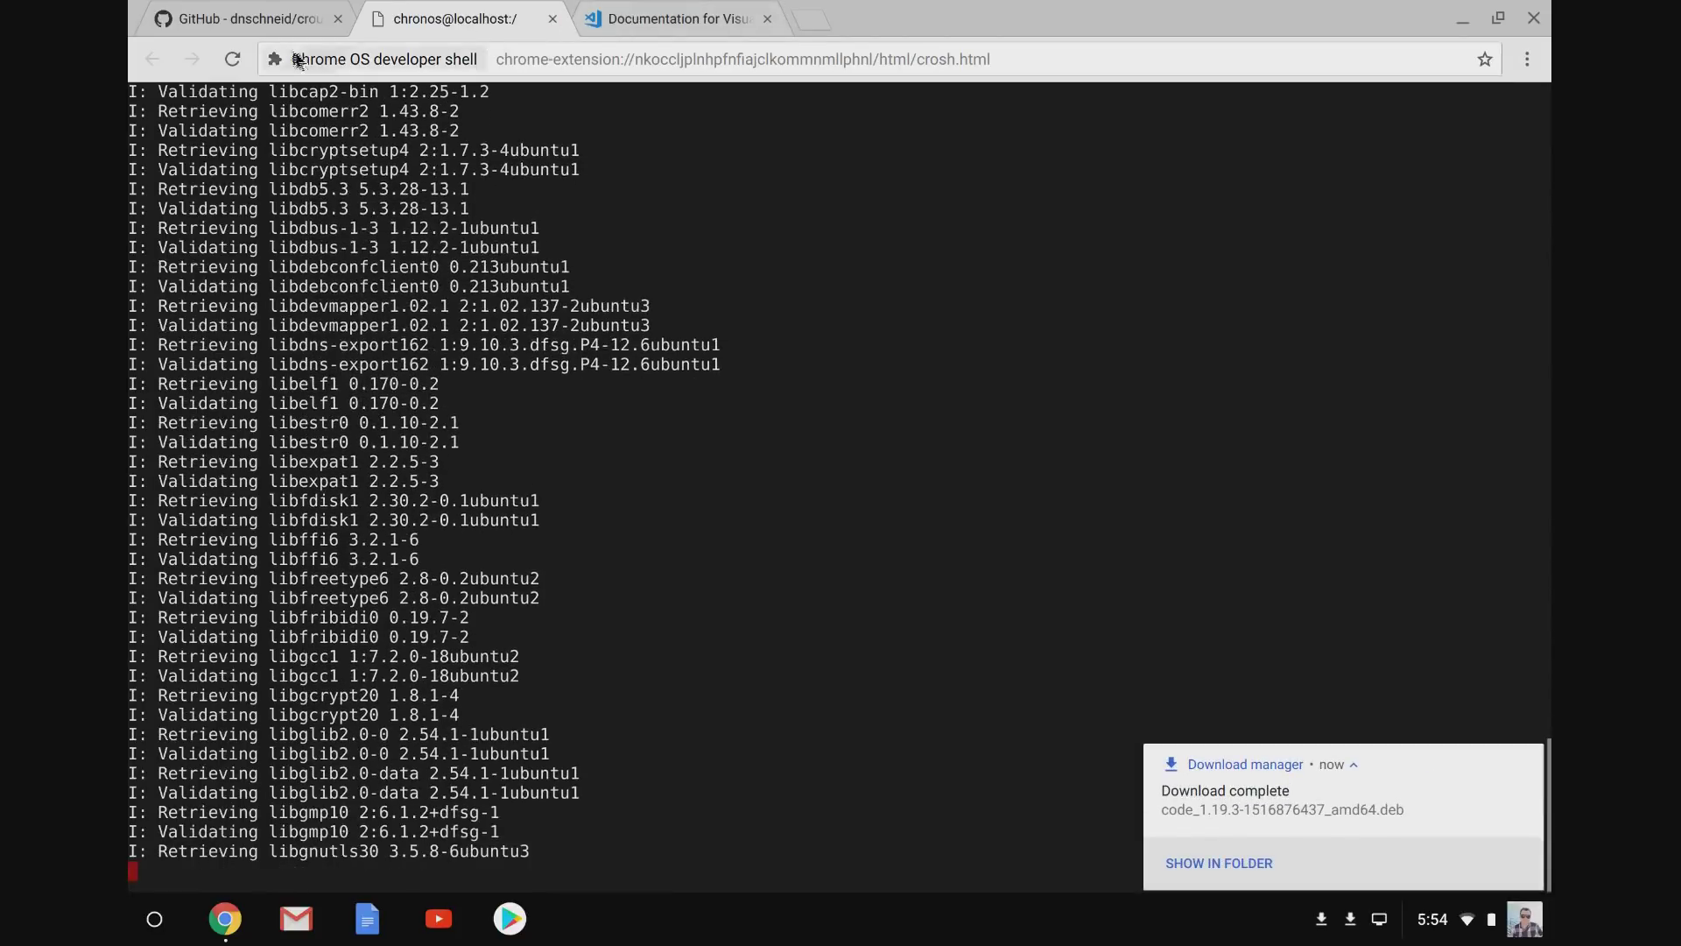
Search the crouton README for 'extension' and open the crouton integration store page.
click(273, 23)
key(ctrl+f)
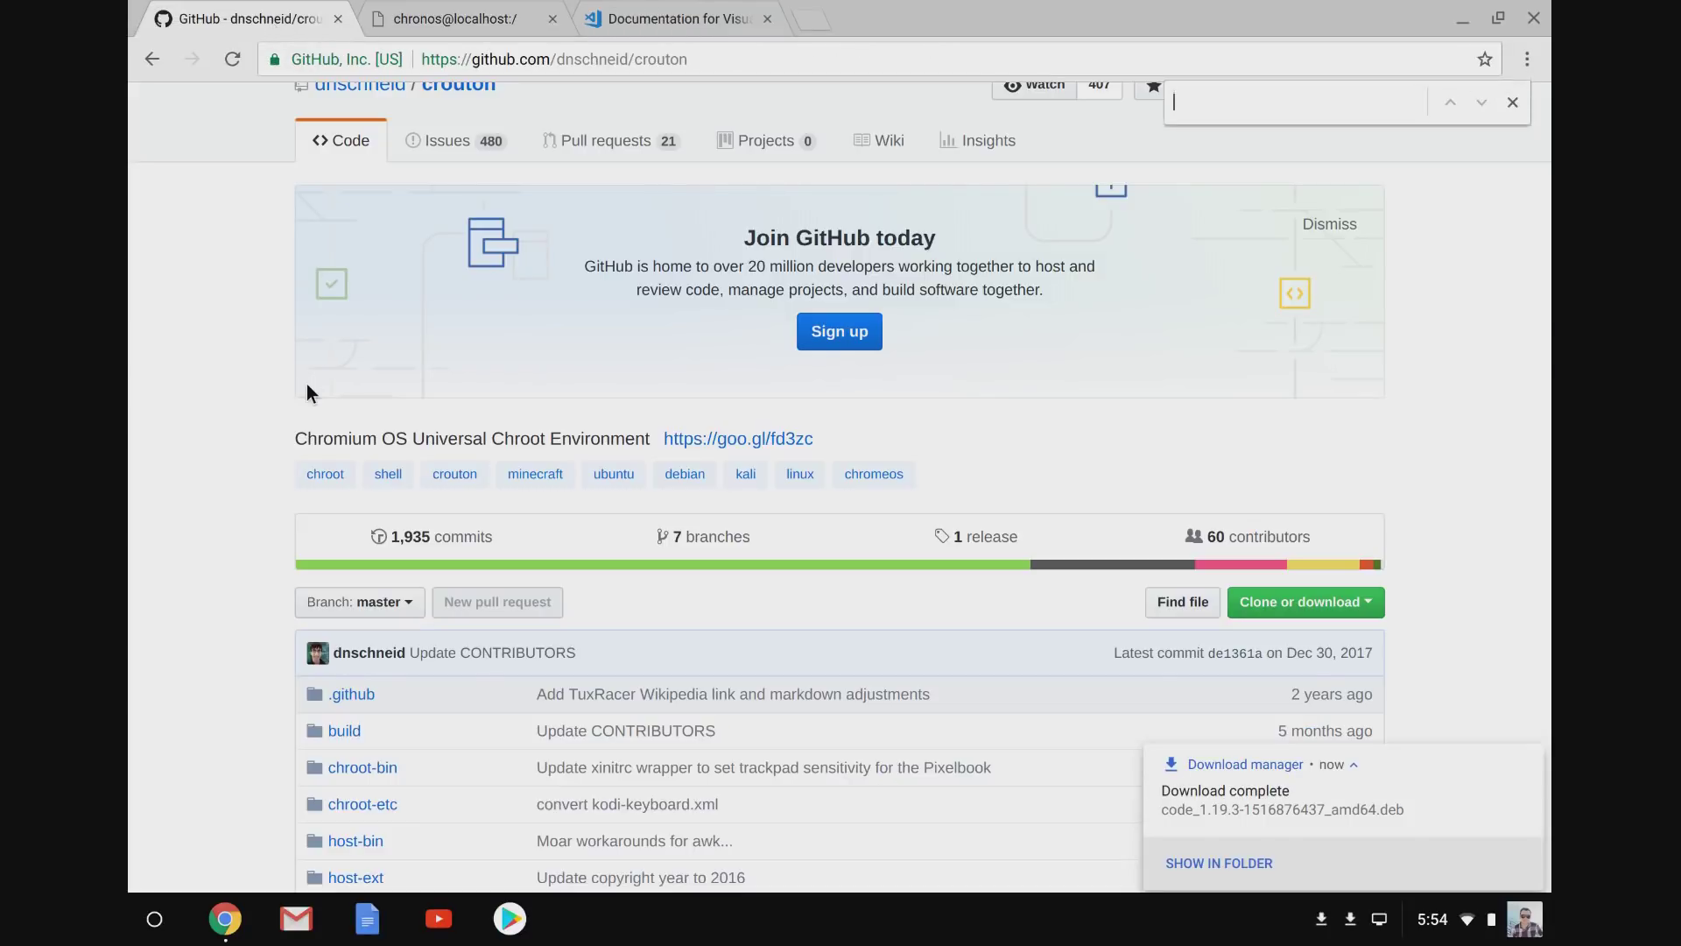
text(extension)
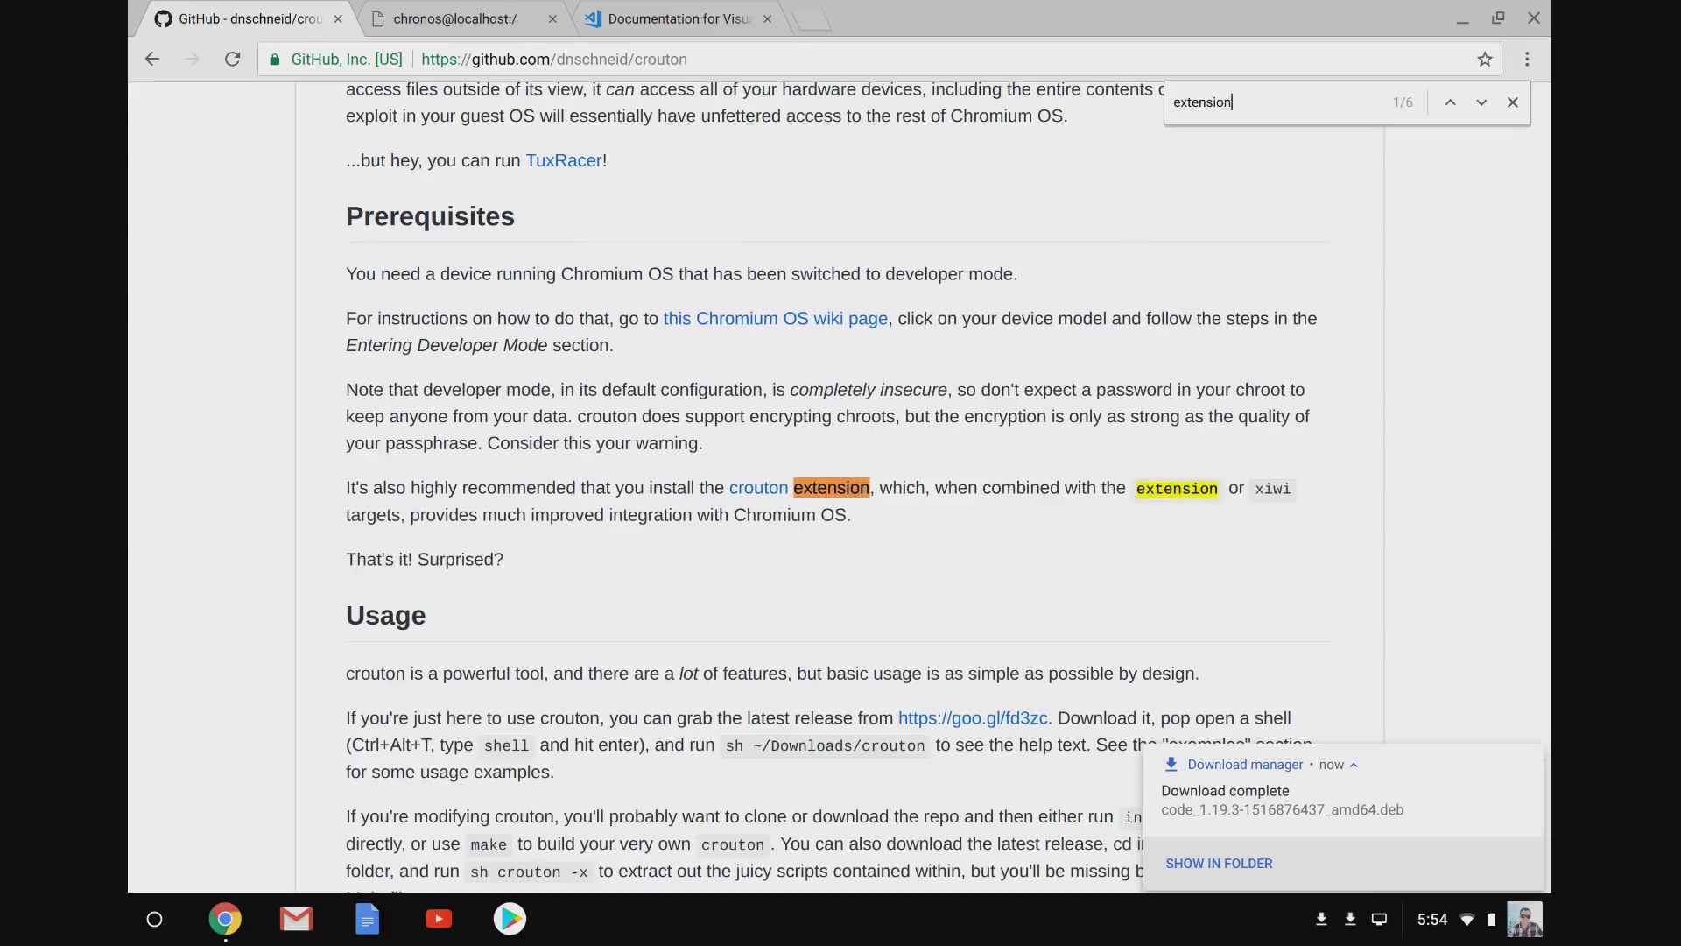
click(734, 489)
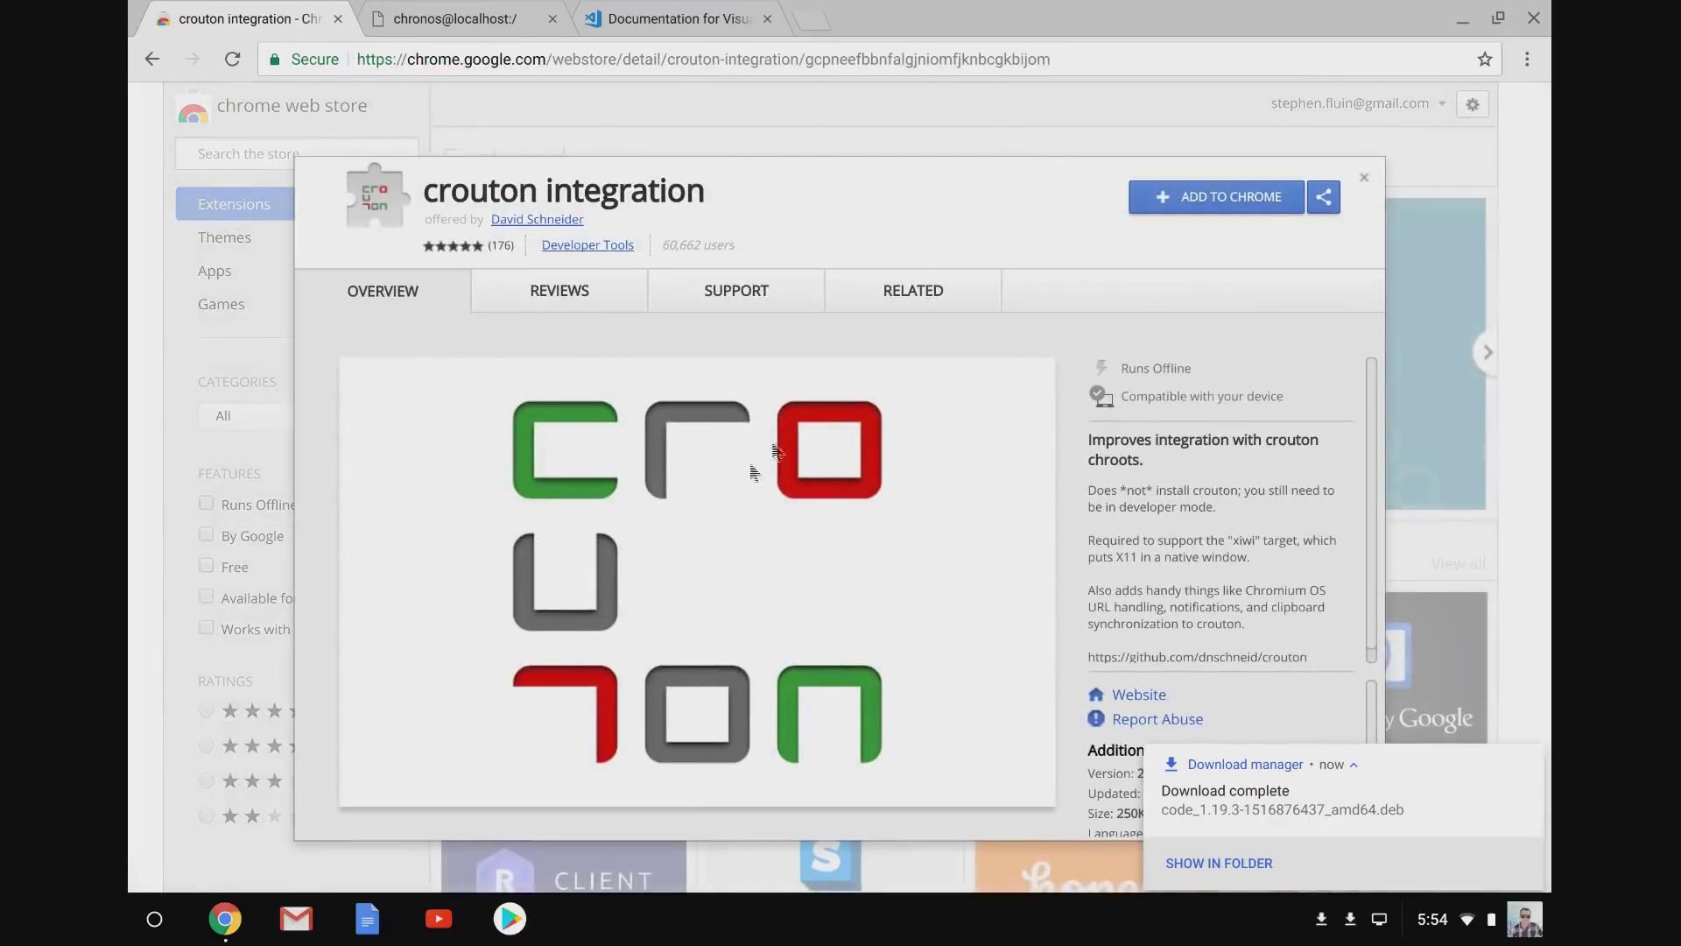
Add the crouton integration extension to Chrome, close its welcome tab, and return to crosh.
click(1152, 209)
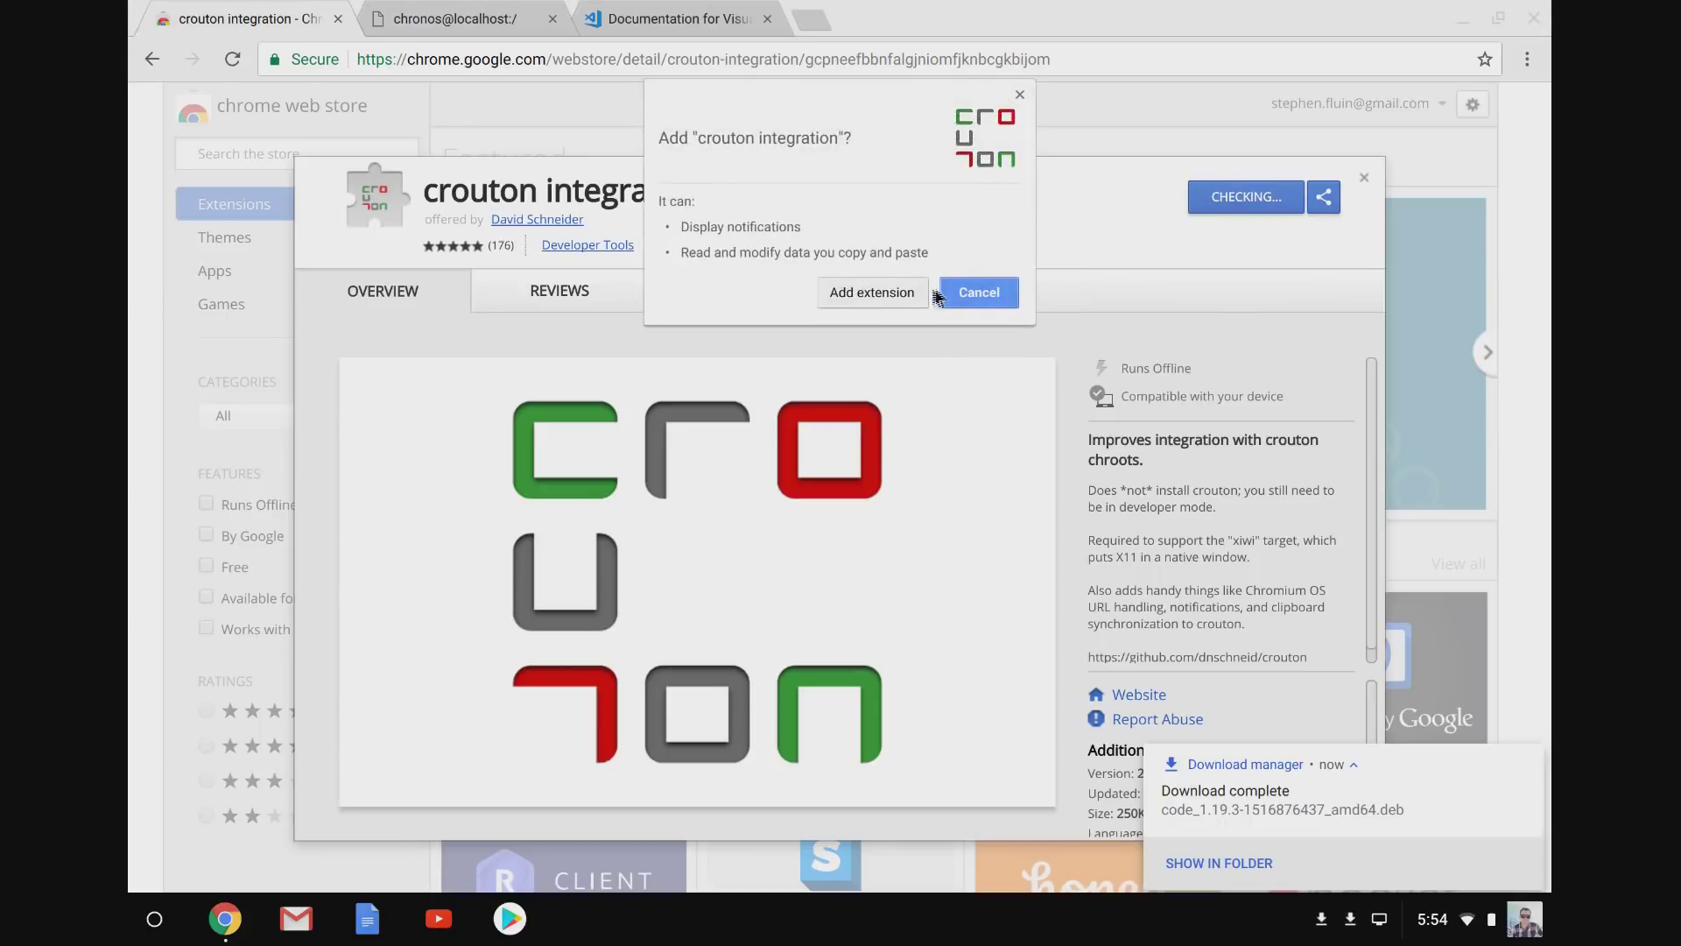
click(911, 292)
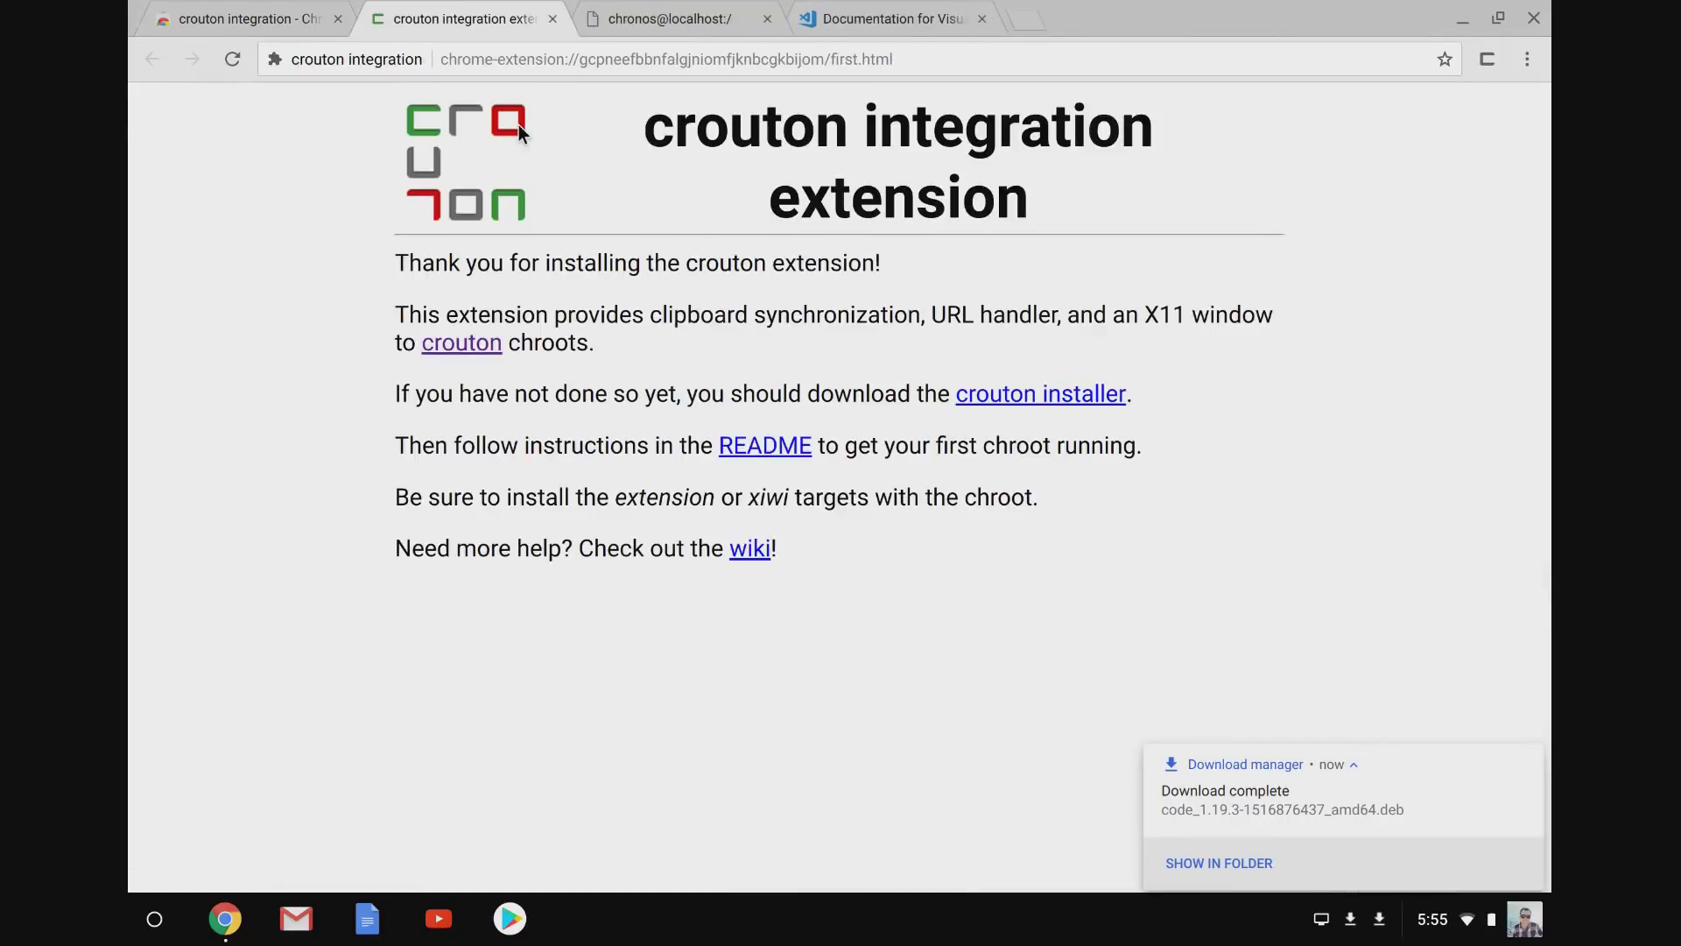
click(548, 20)
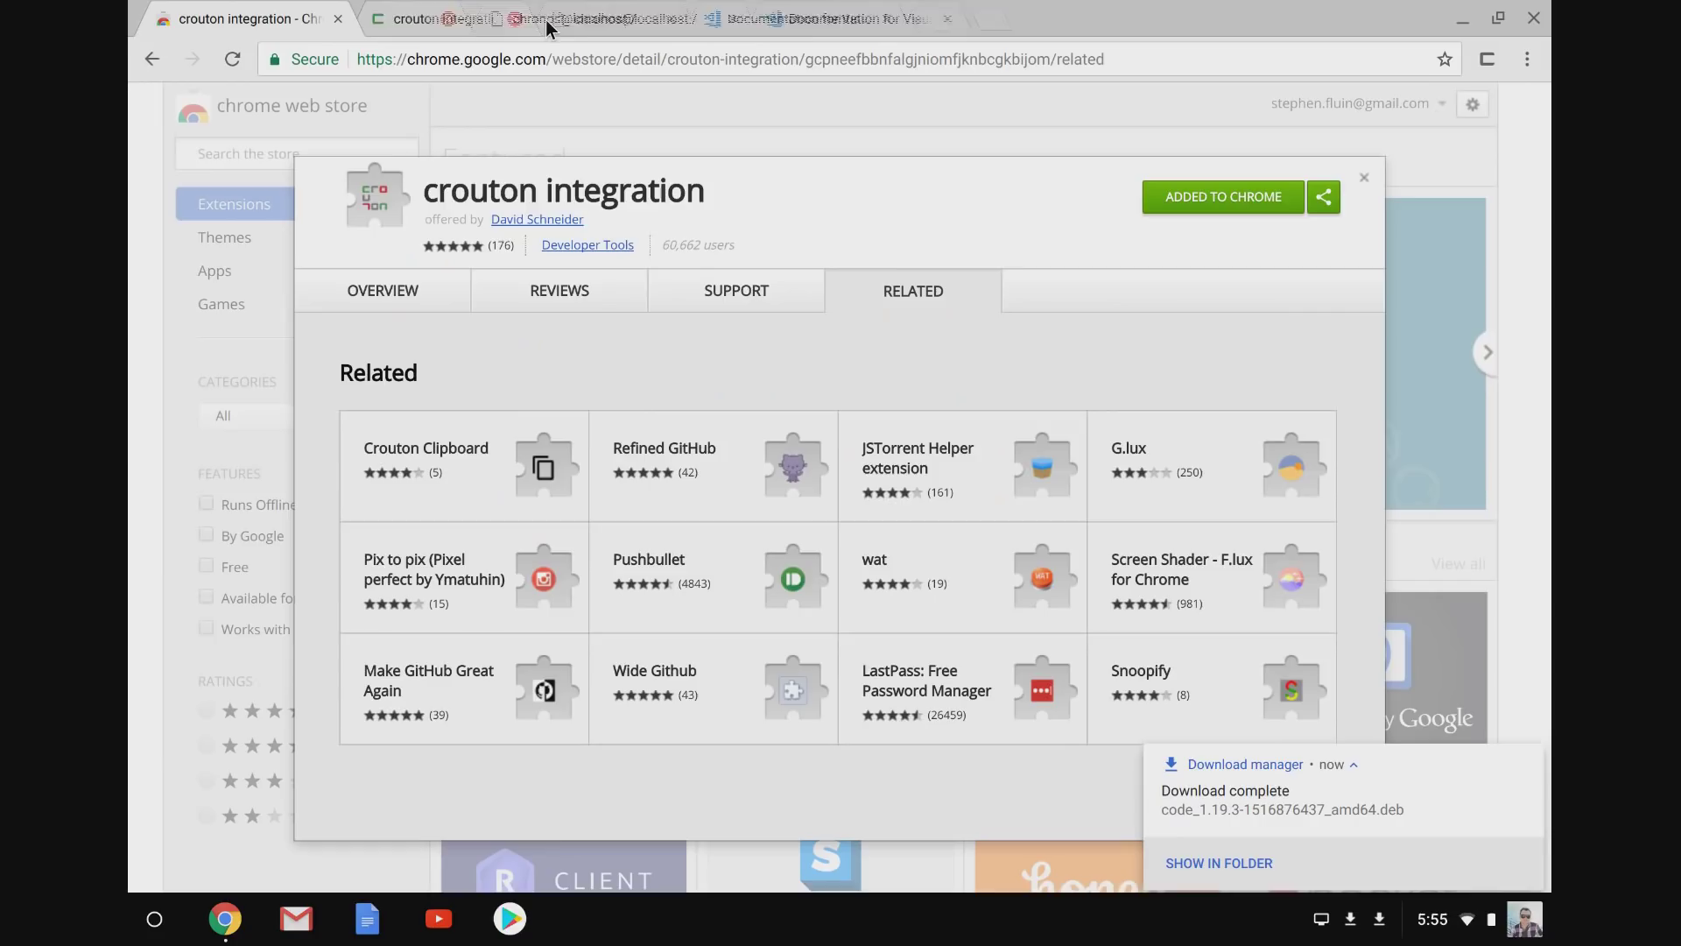
click(472, 22)
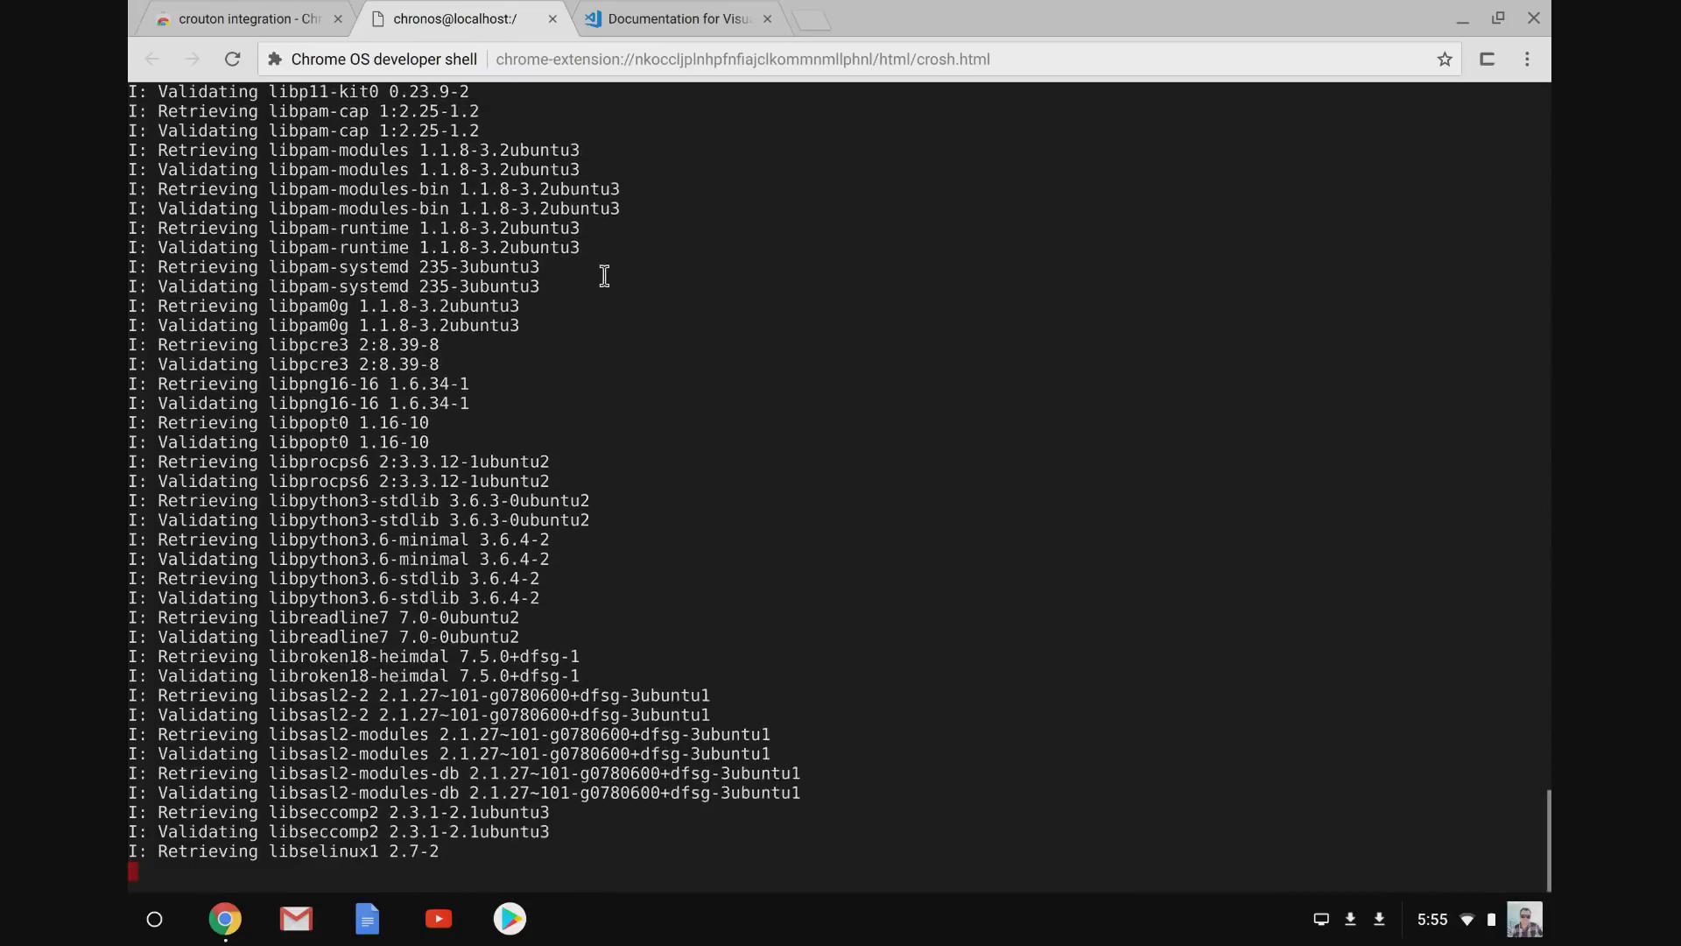
Enter the chroot's primary username, then enter and confirm its UNIX password.
click(767, 18)
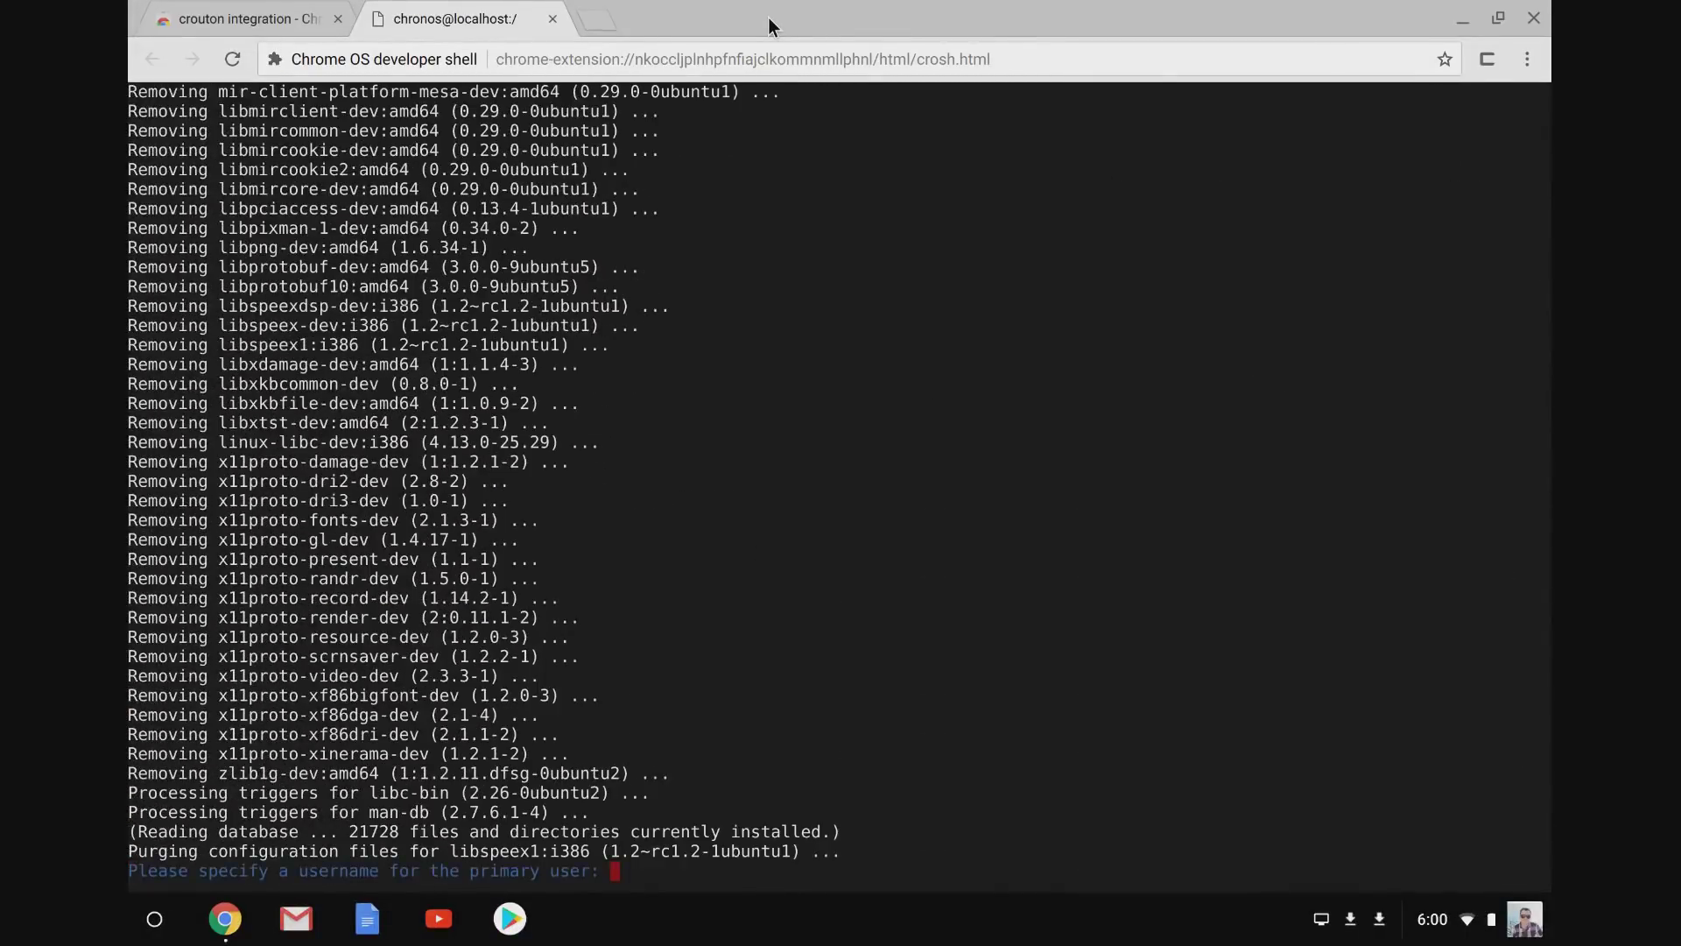
text(tephen)
key(Return)
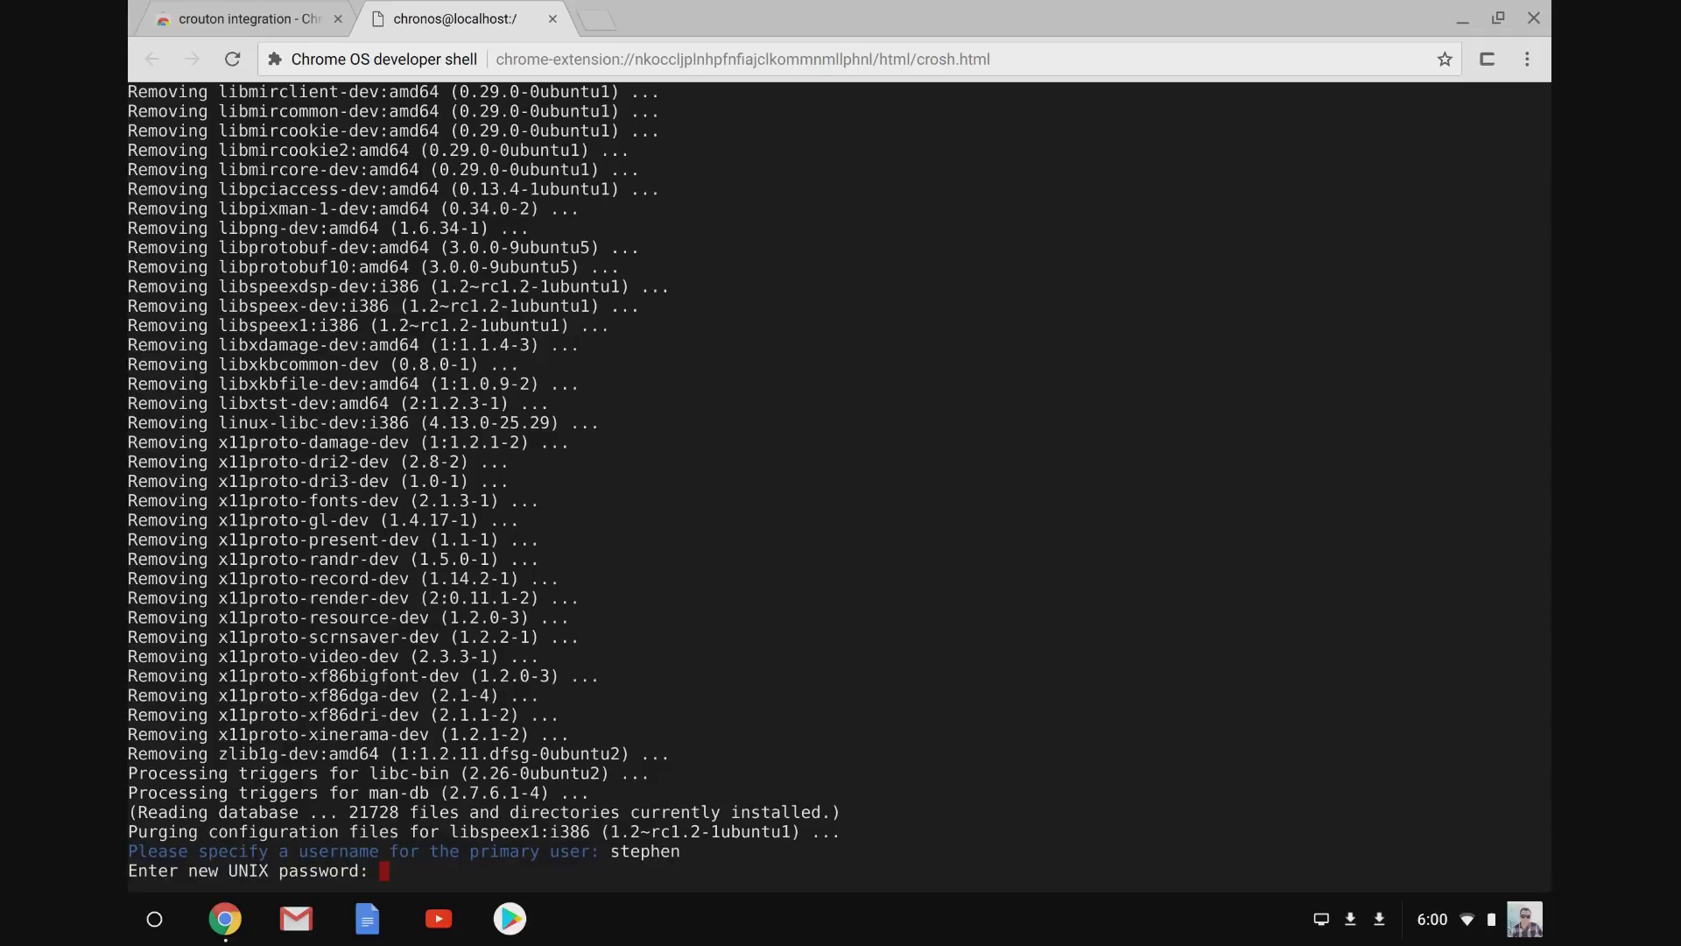
key(Return)
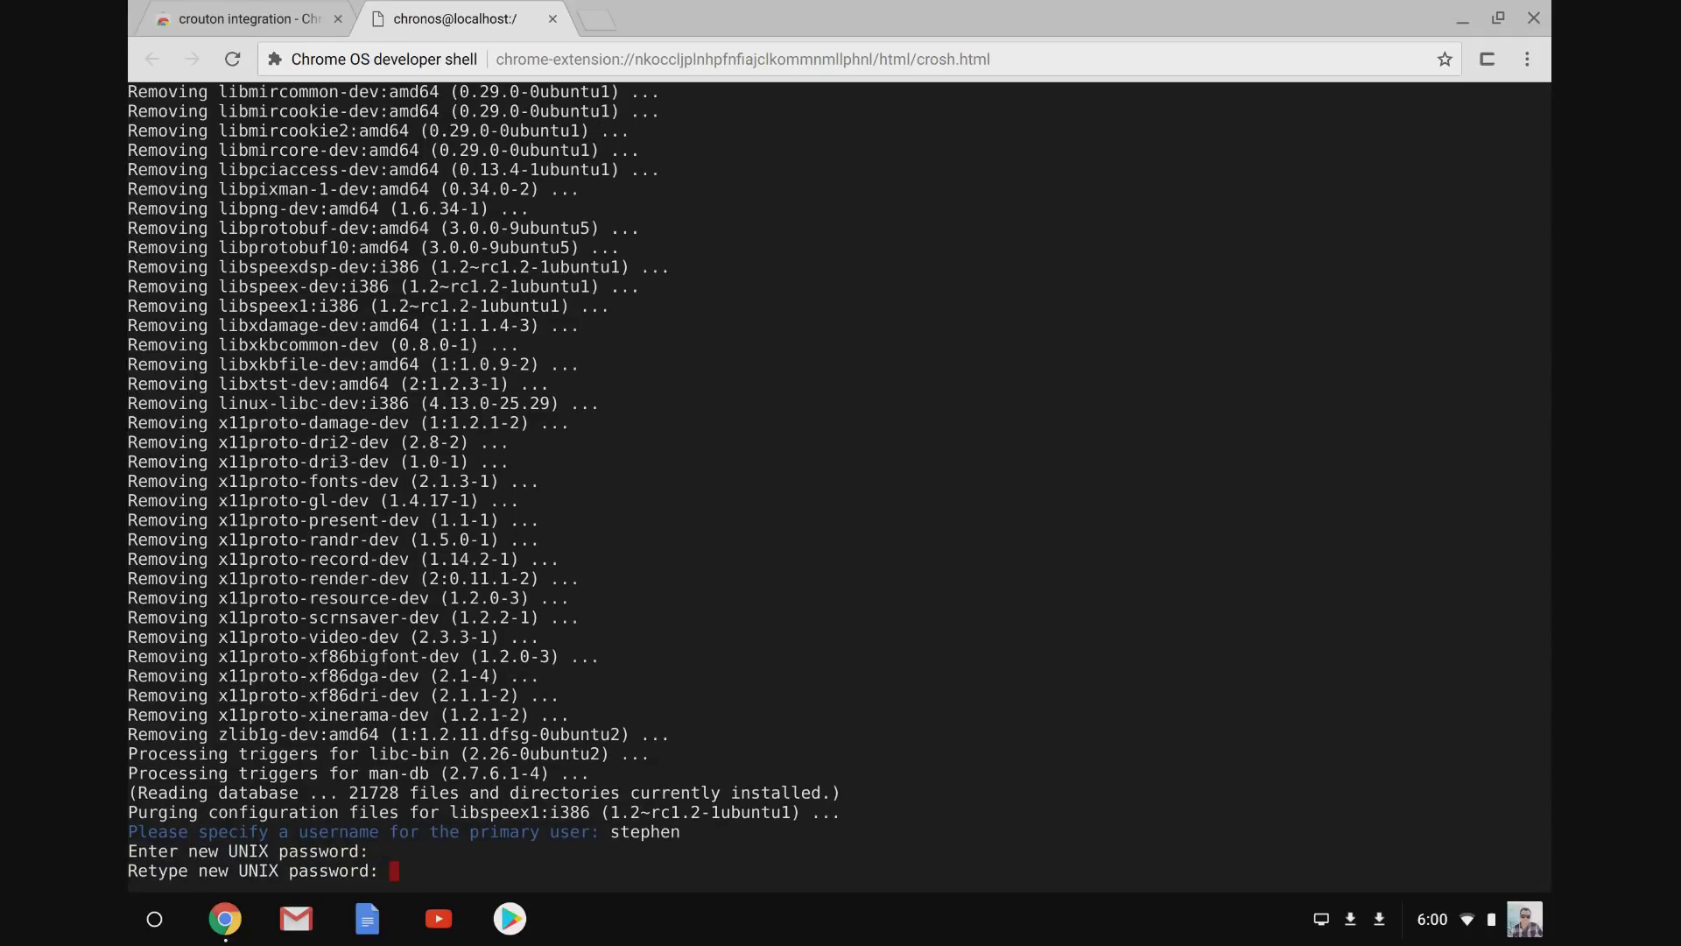
key(Return)
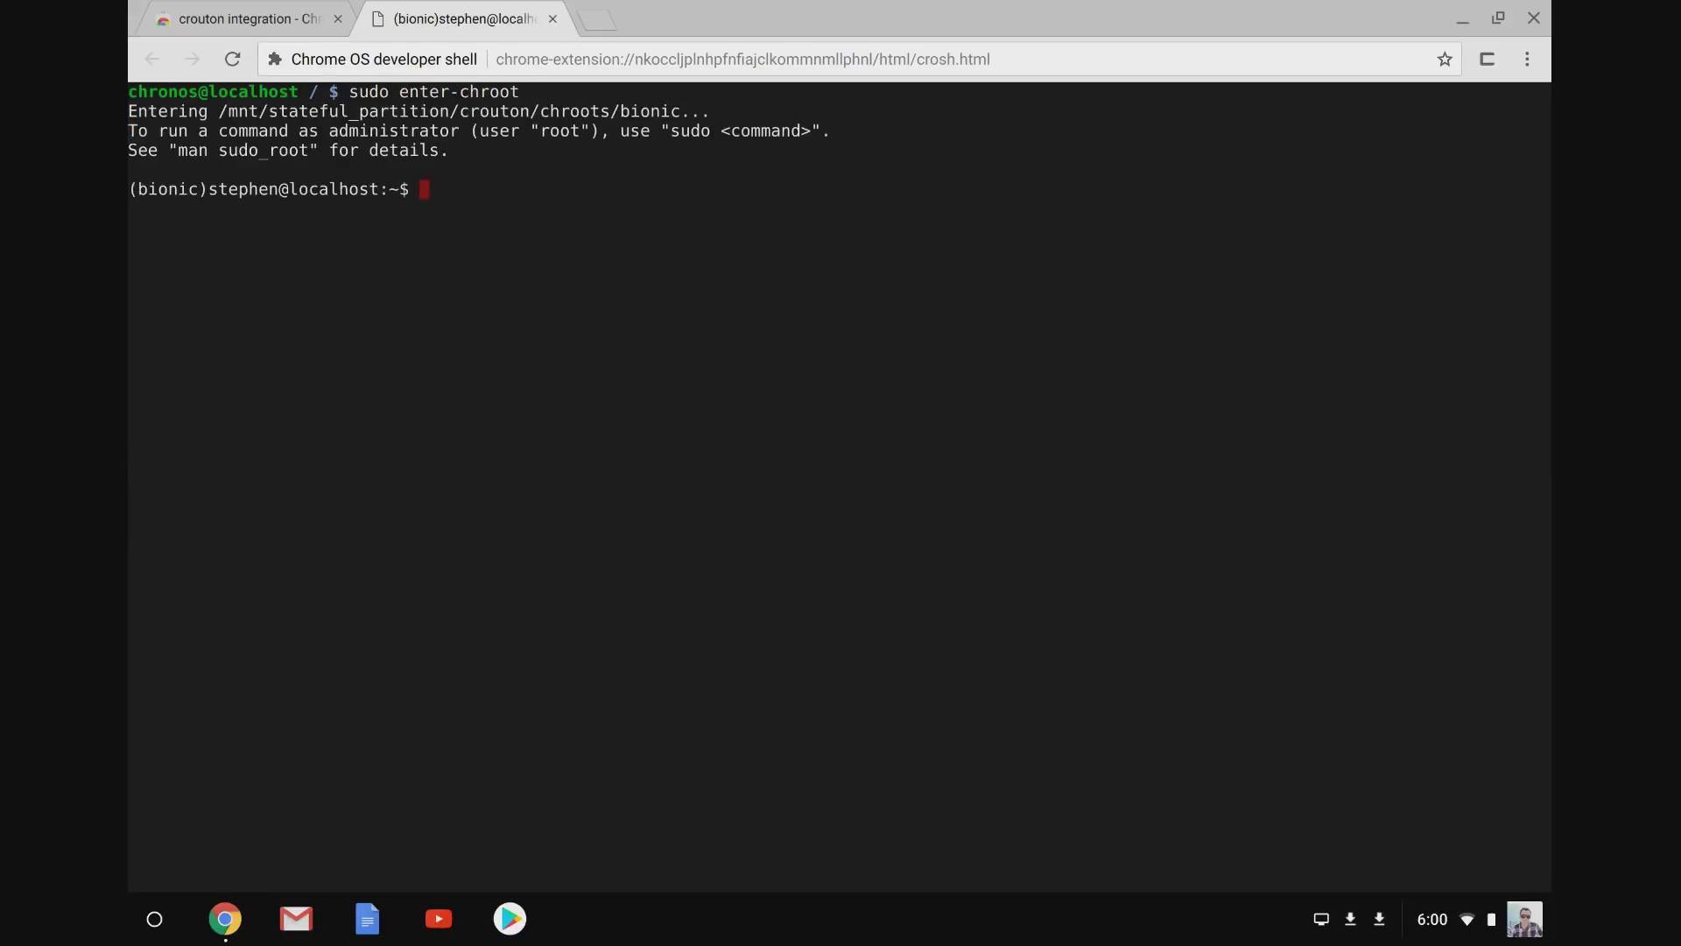
Install htop, ssh and git in the chroot with apt, accepting the prompt.
text(cle)
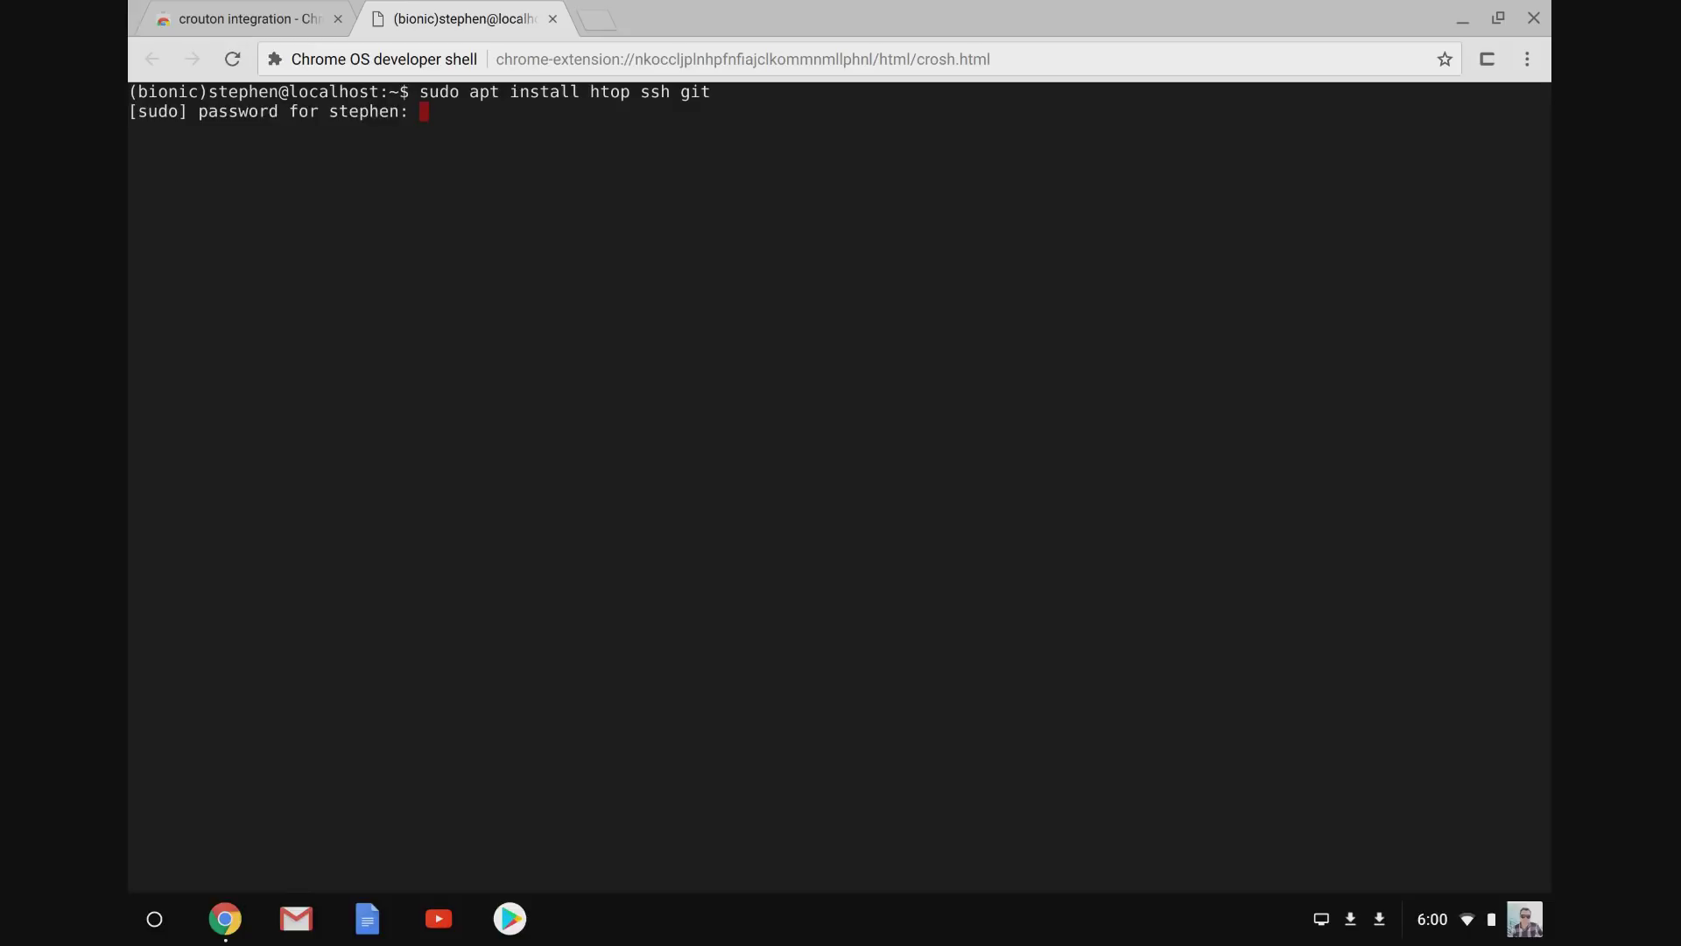
key(Return)
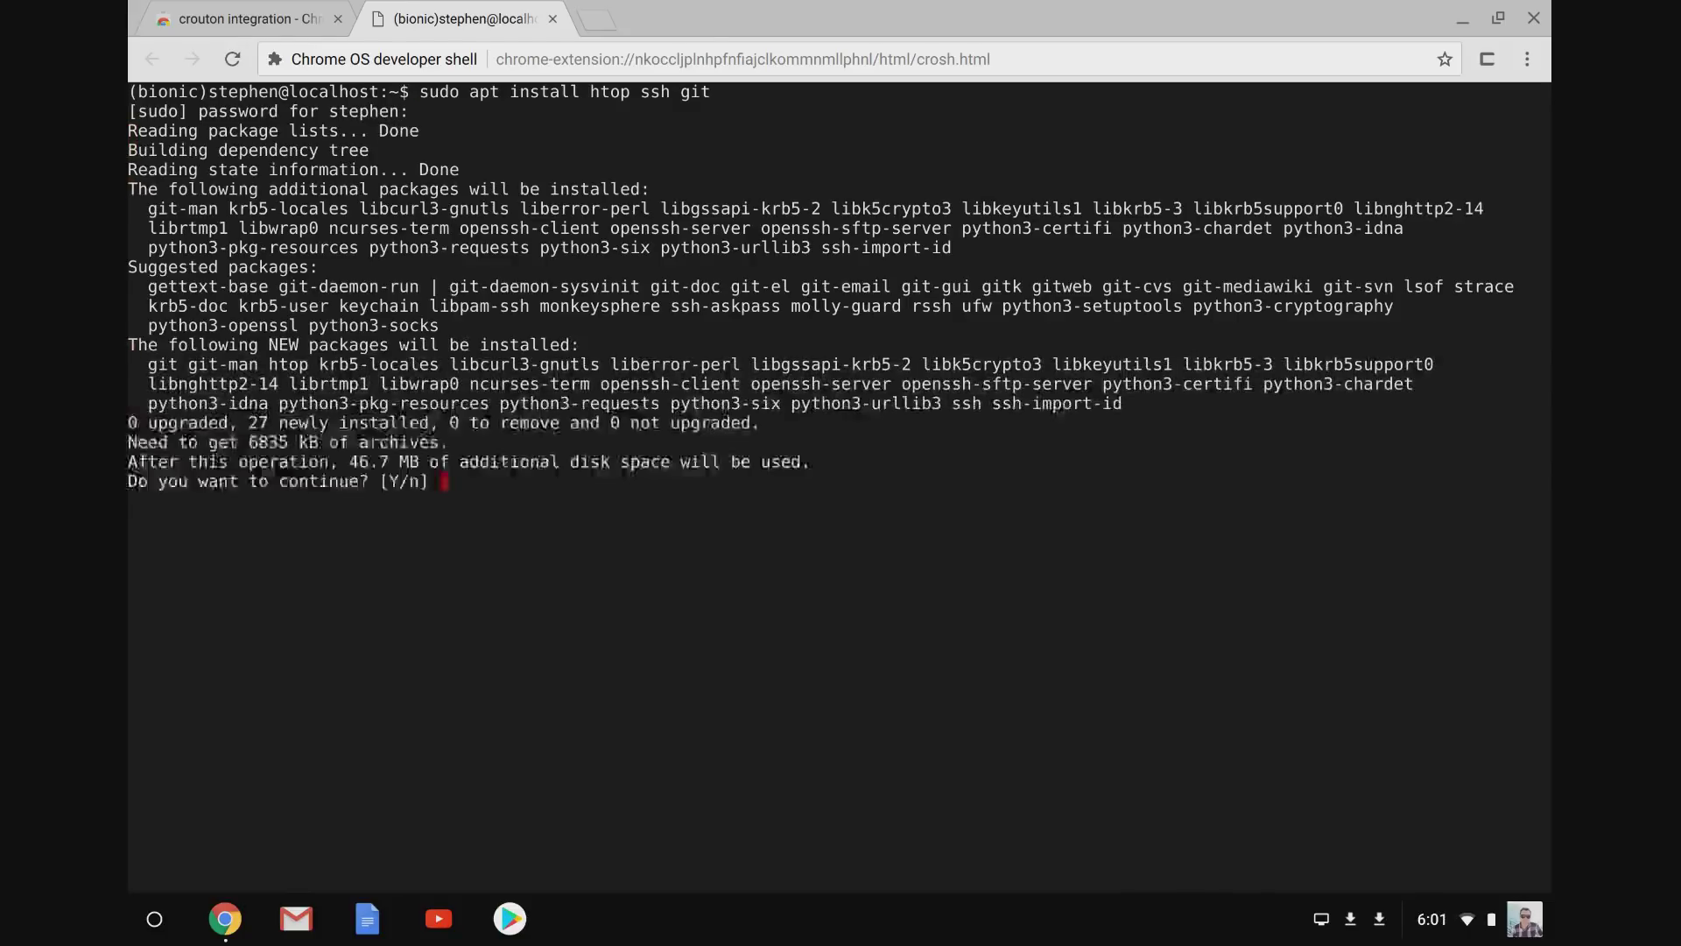
key(Return)
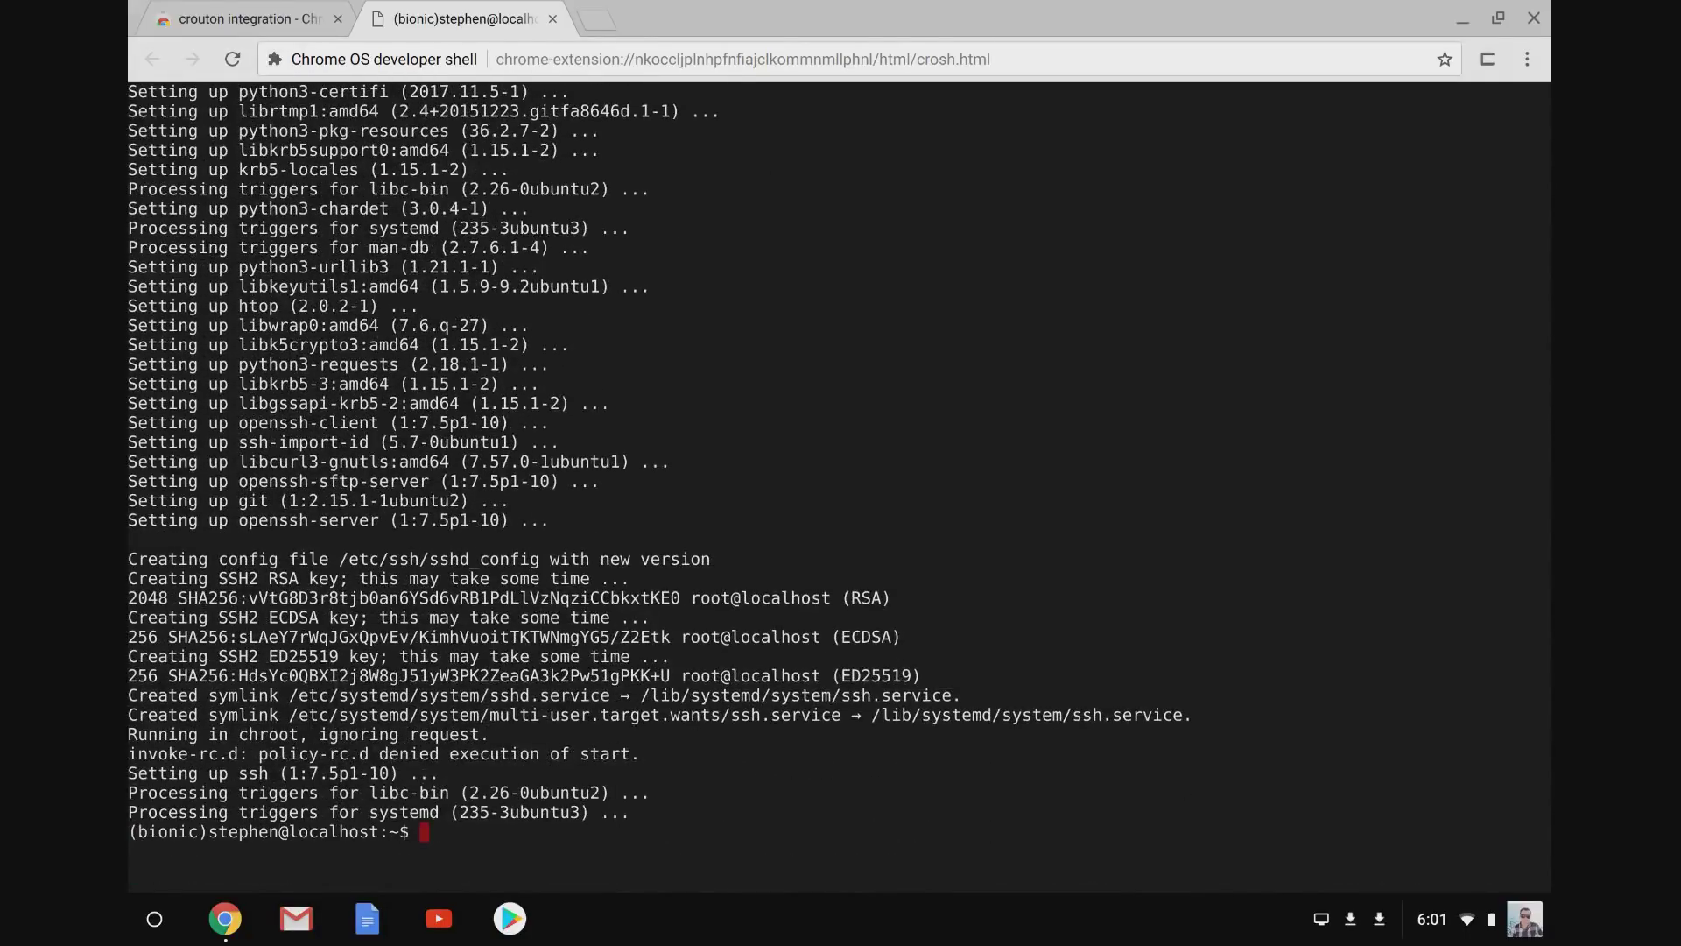
text(ls)
key(Return)
text(sudo dpkg -i Dow)
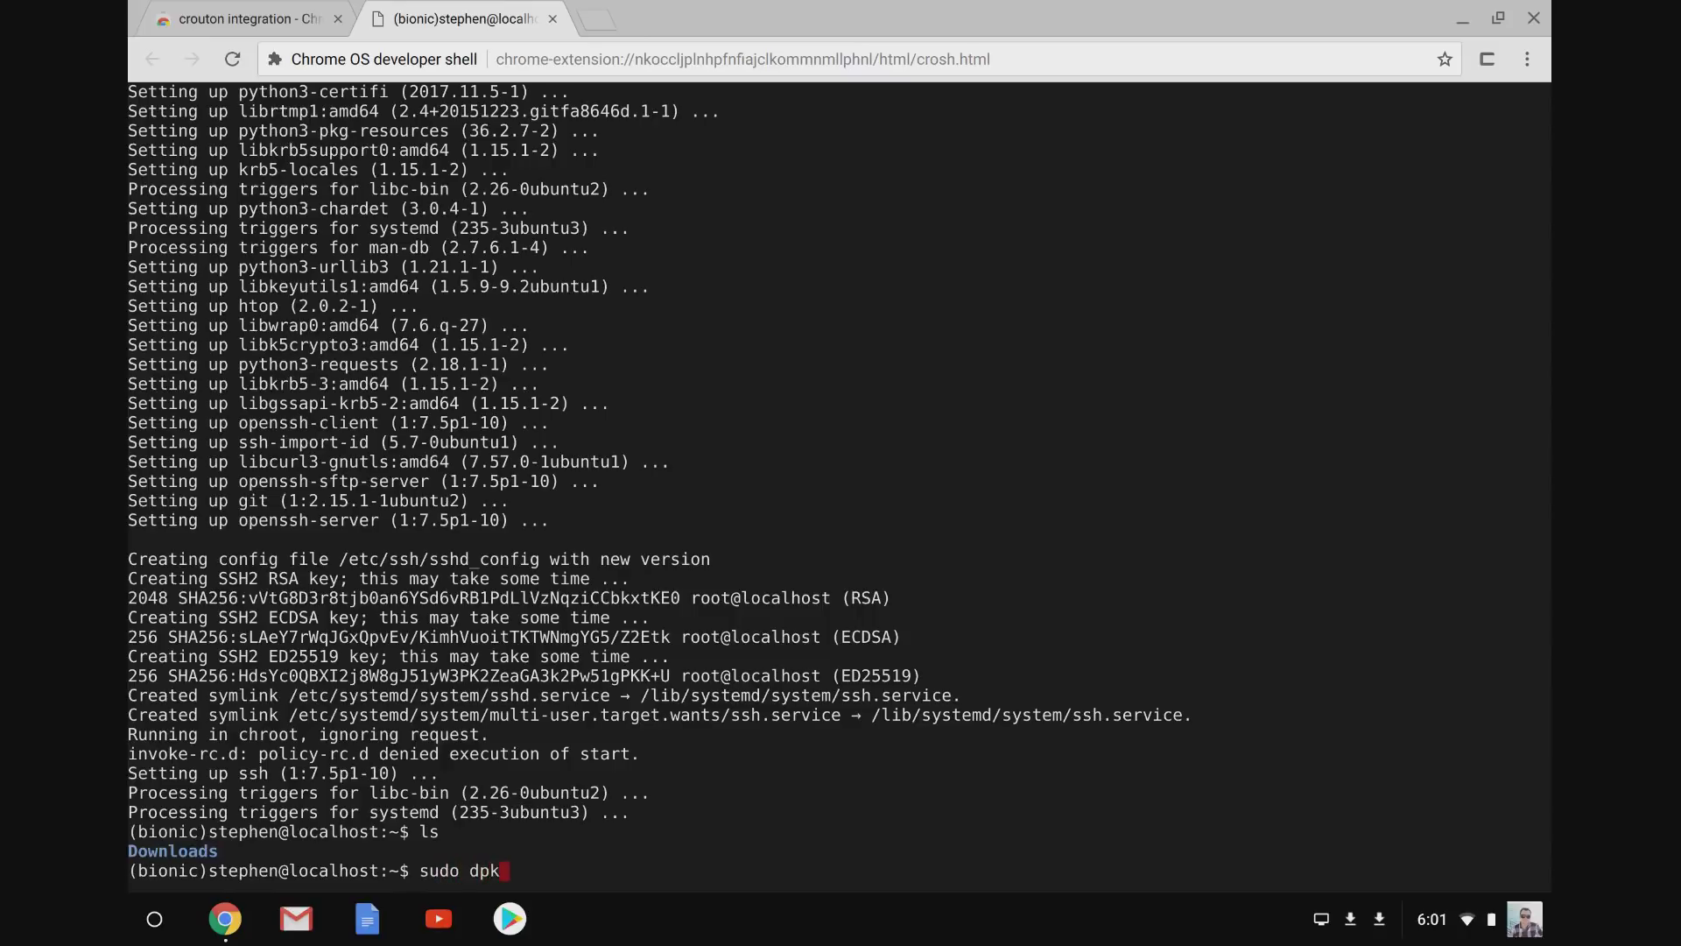
key(Tab)
text(c)
key(Tab)
key(Tab)
text(o)
key(Tab)
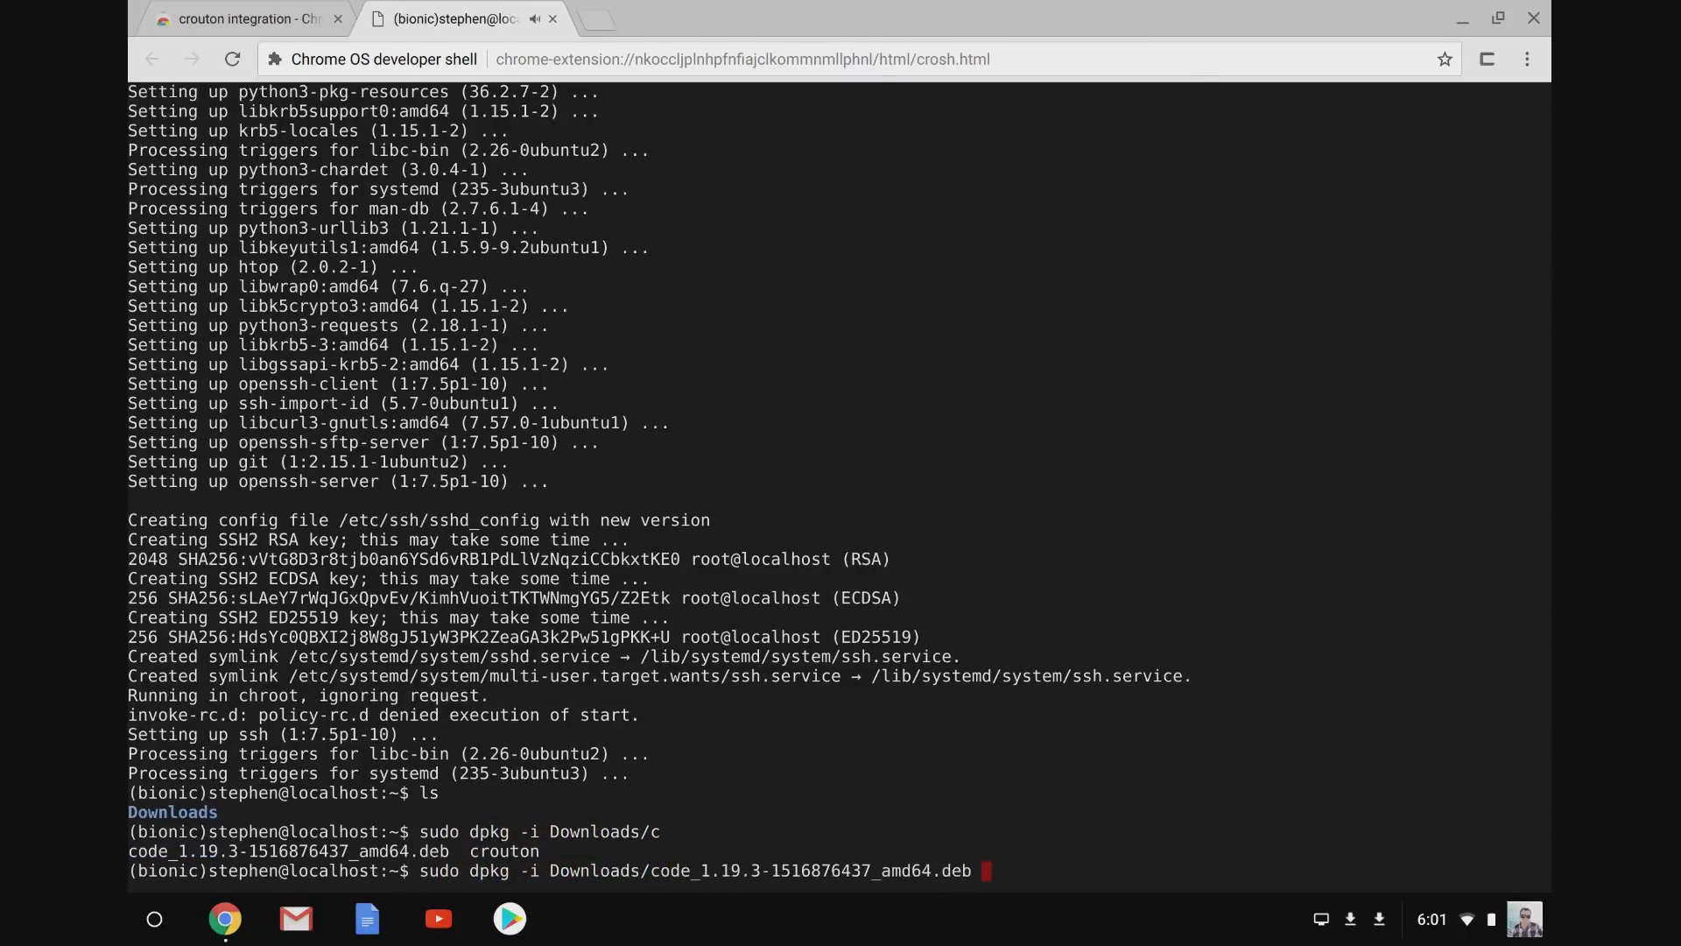
key(Return)
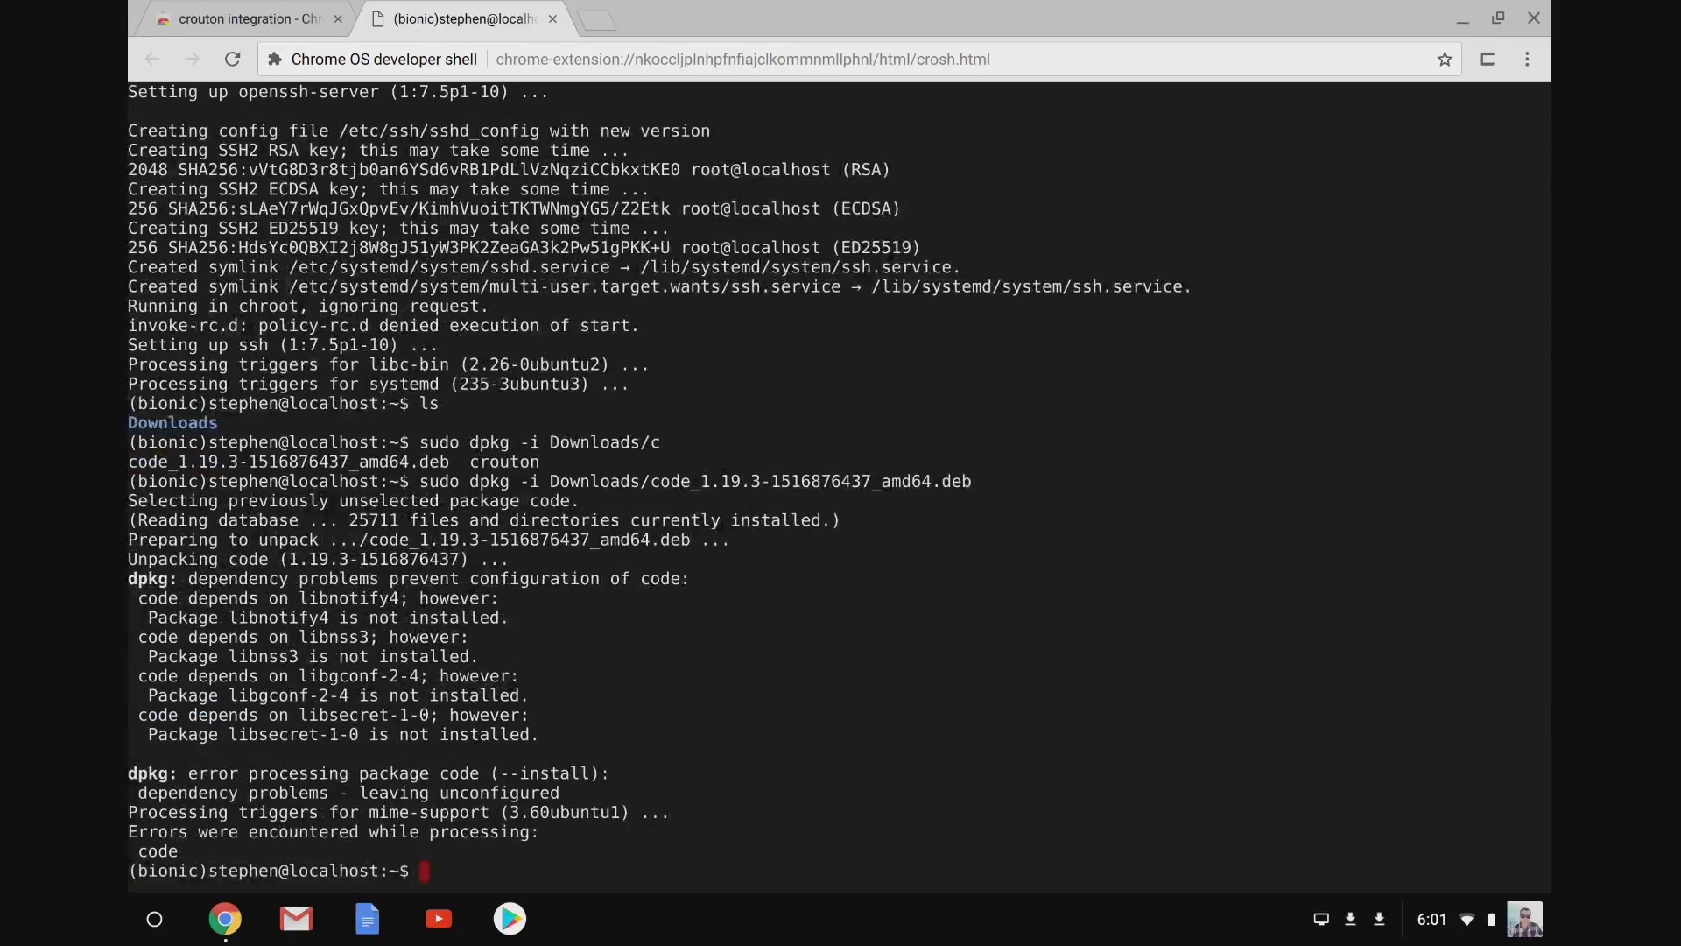
Pull in VS Code's missing dependencies with sudo apt install -f, answering Y.
text(sudo apt install -f)
key(Return)
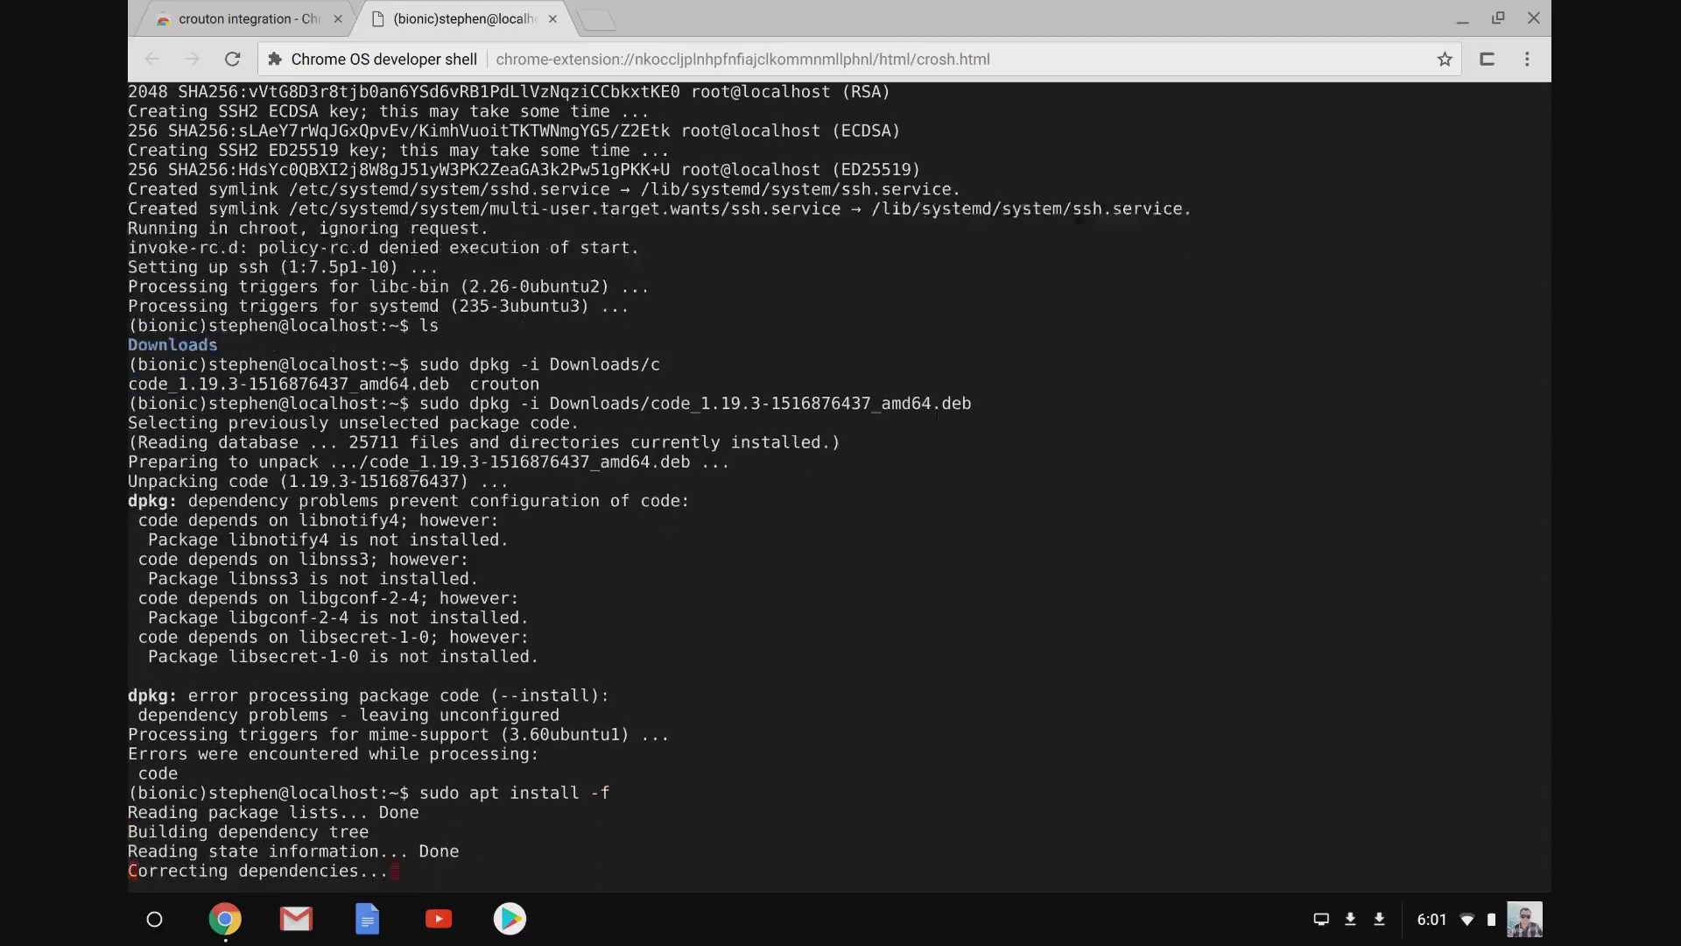
key(Return)
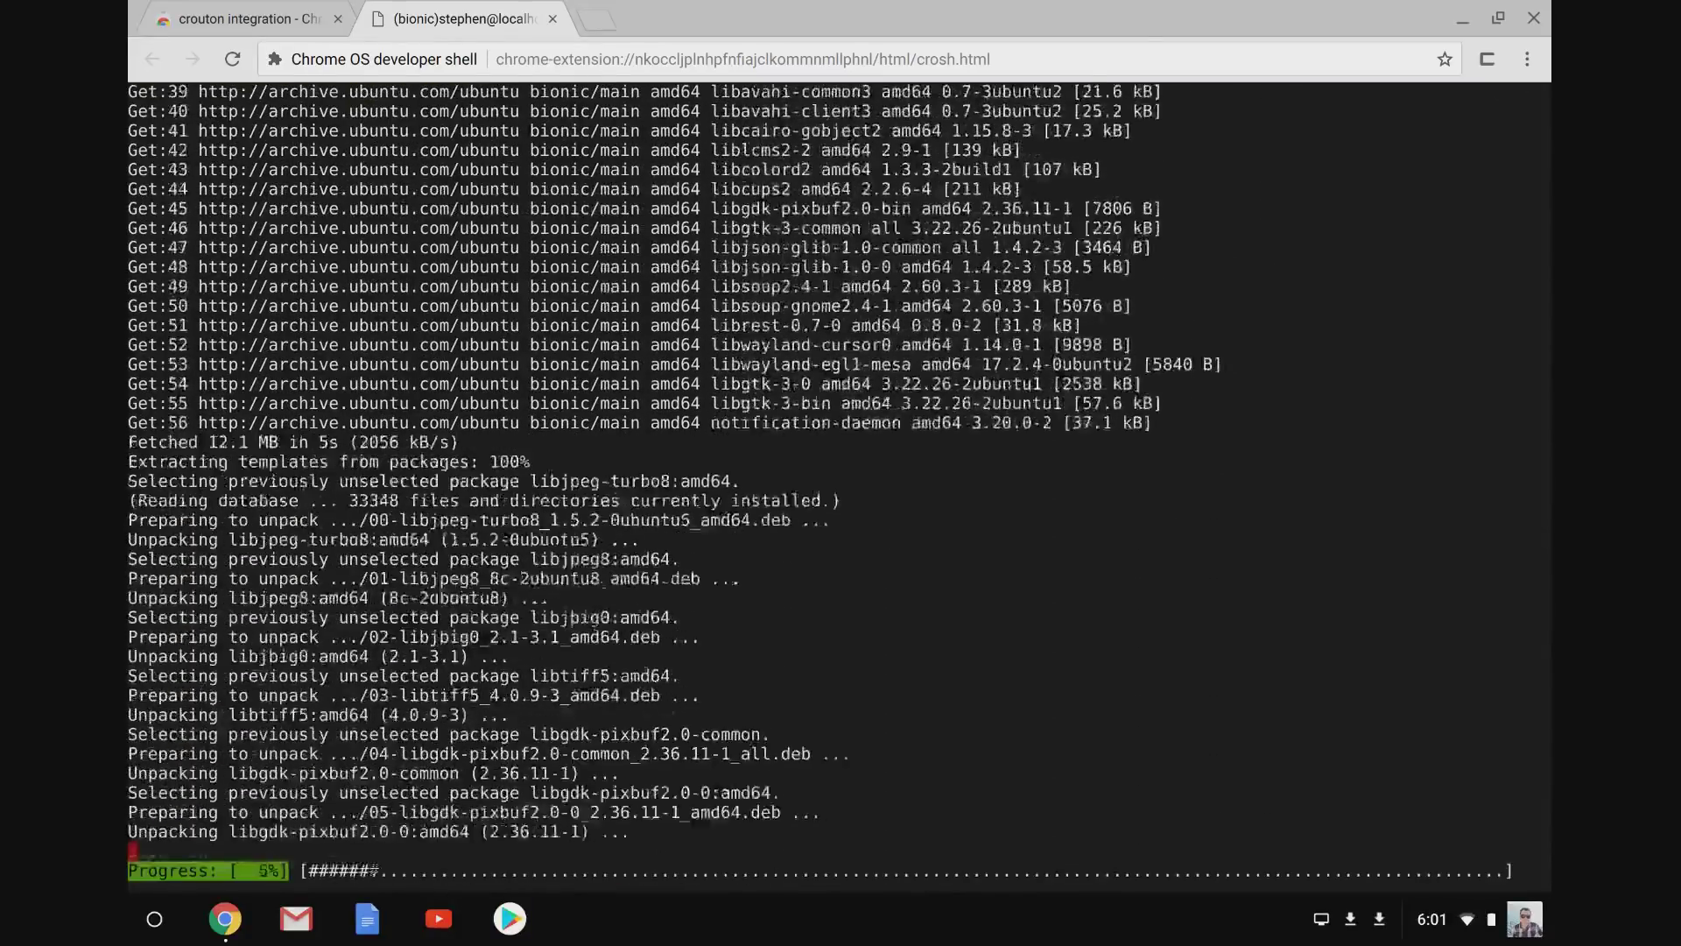
Install nvm by copying the wget install command from the creationix/nvm GitHub page and running it.
click(600, 20)
text(nvm)
key(Return)
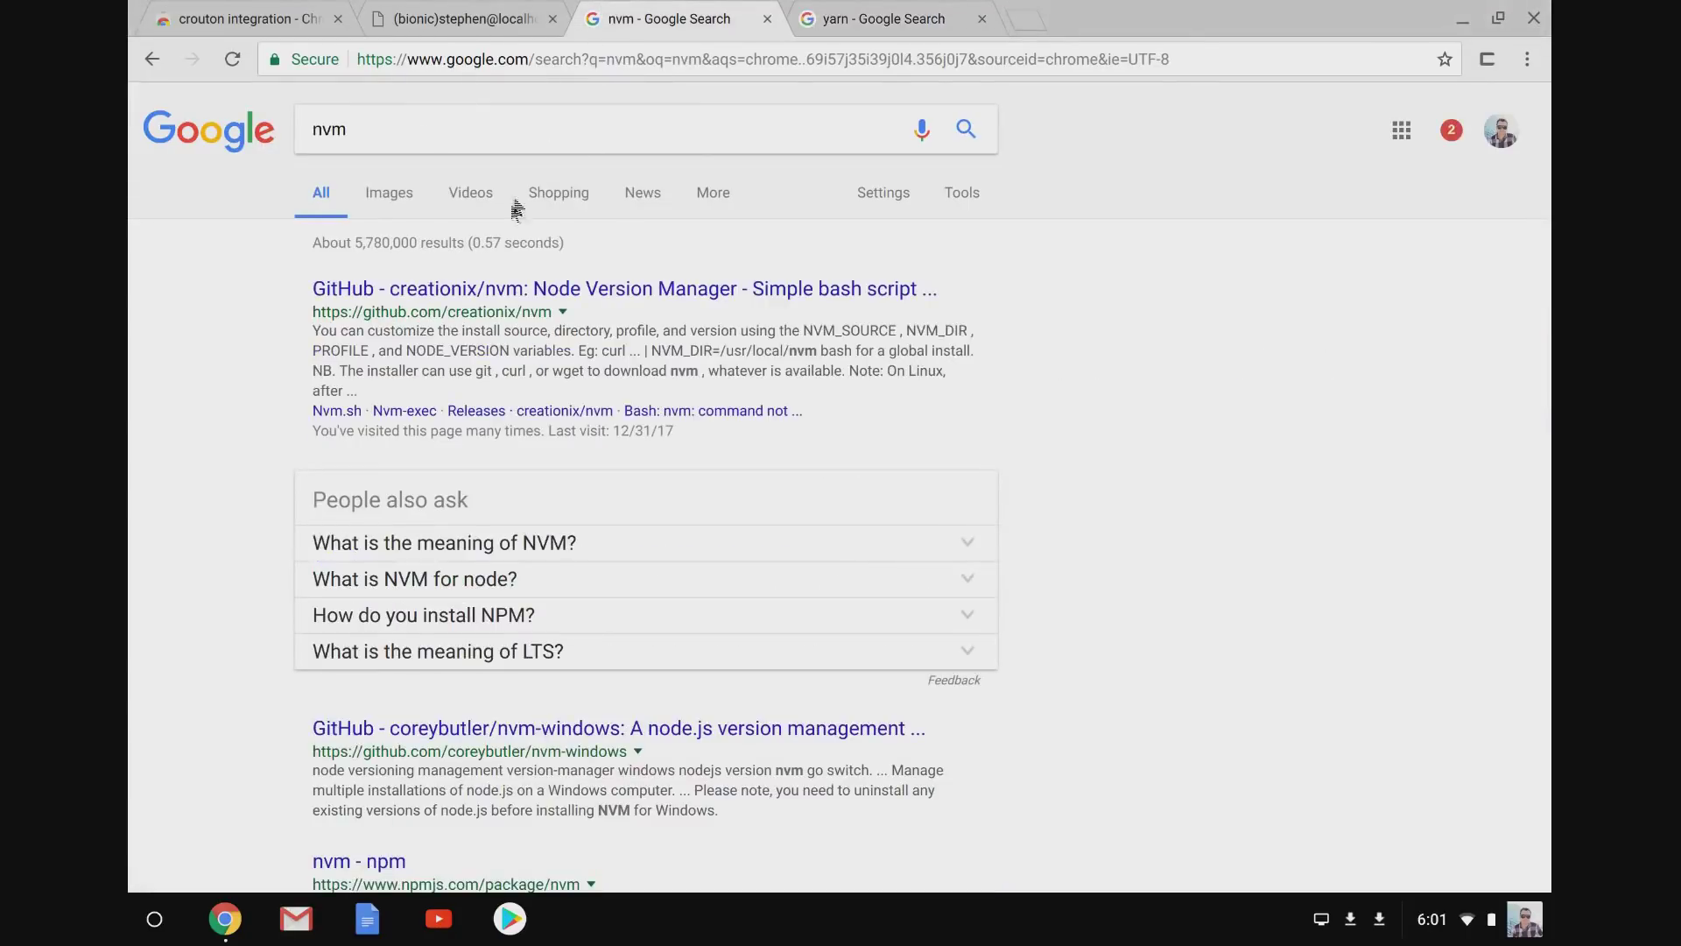
click(492, 288)
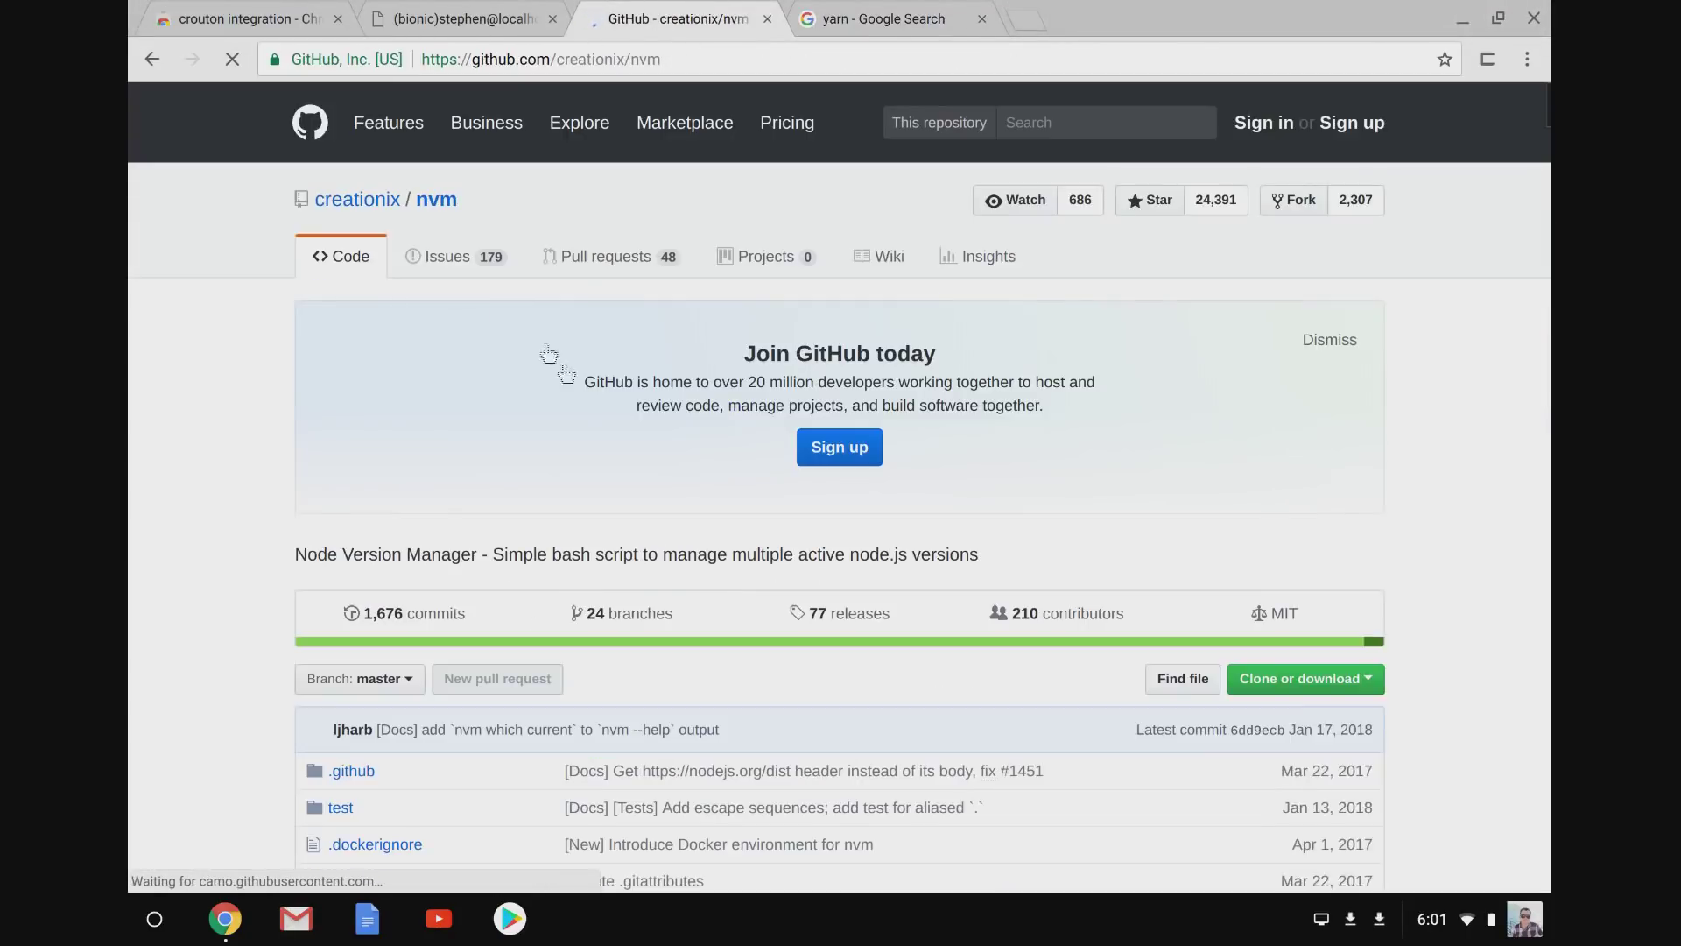
scroll(708, 560, down, 20)
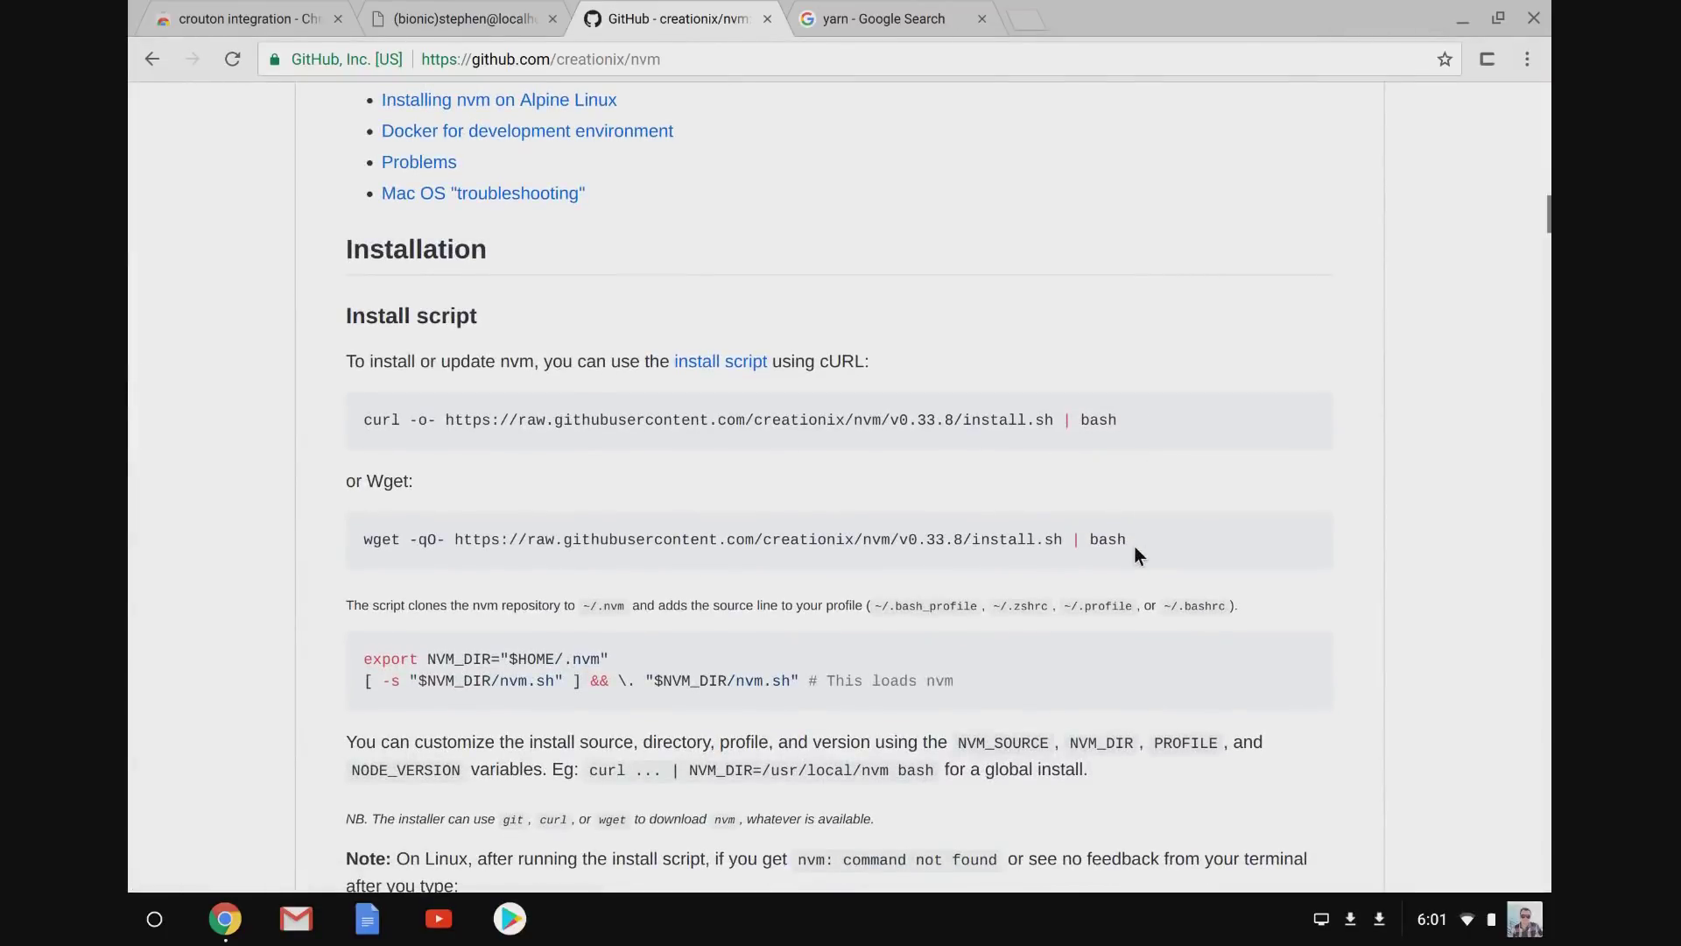
drag(1142, 543, 350, 529)
key(ctrl+c)
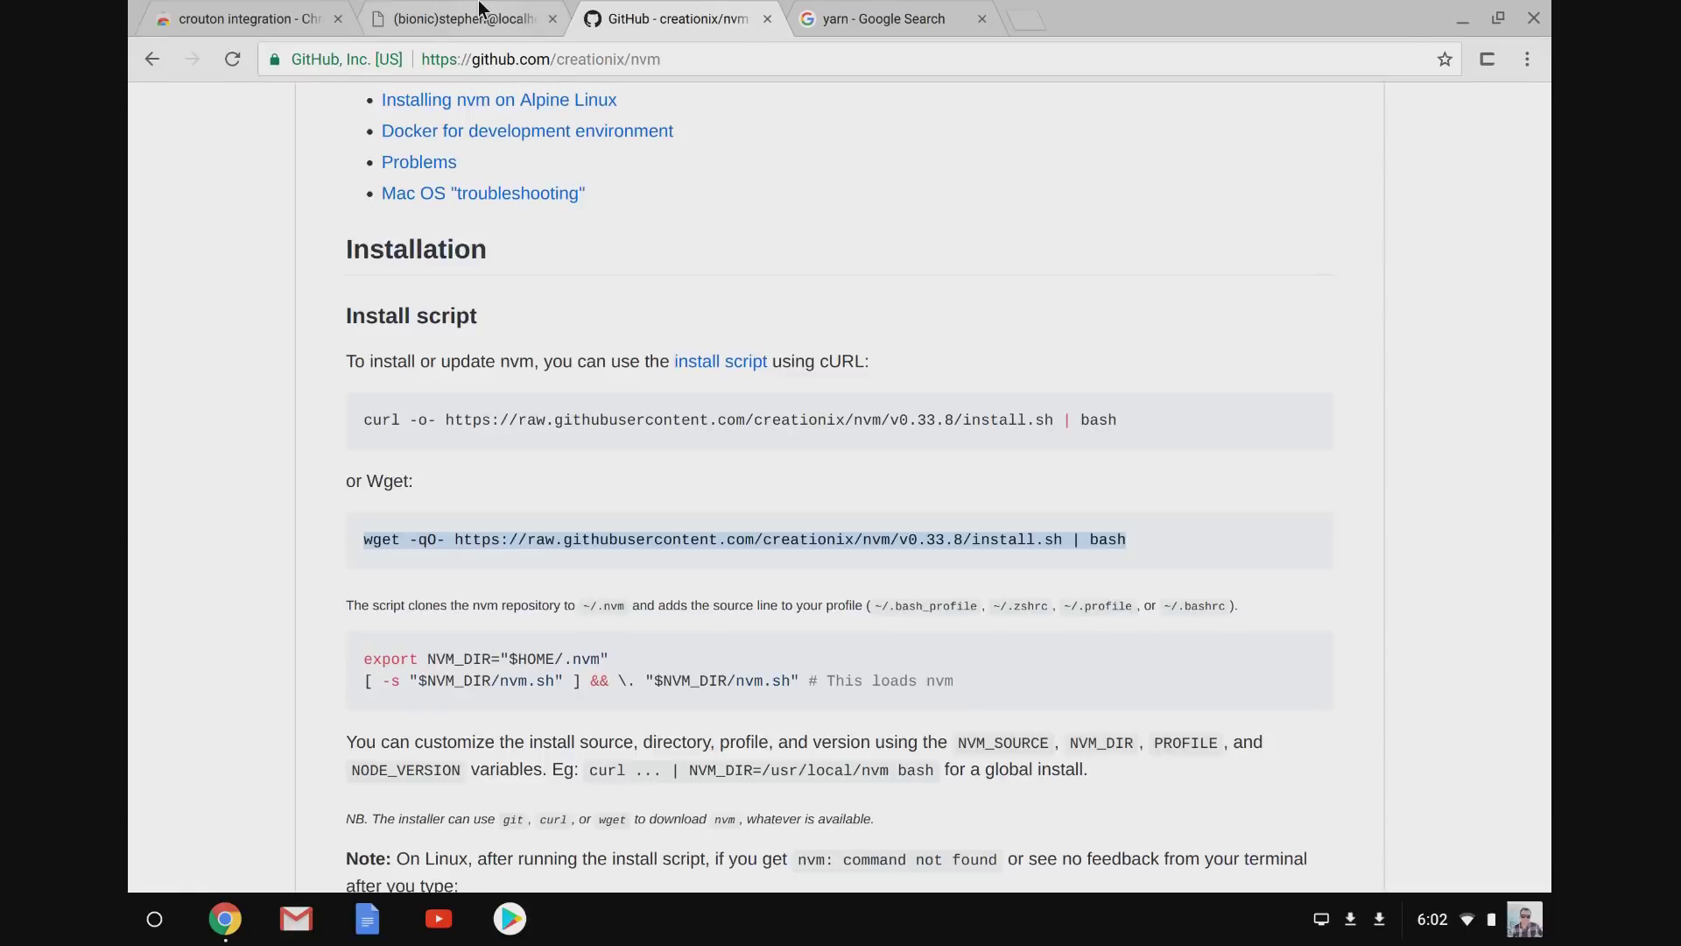
click(480, 15)
key(ctrl+shift+v)
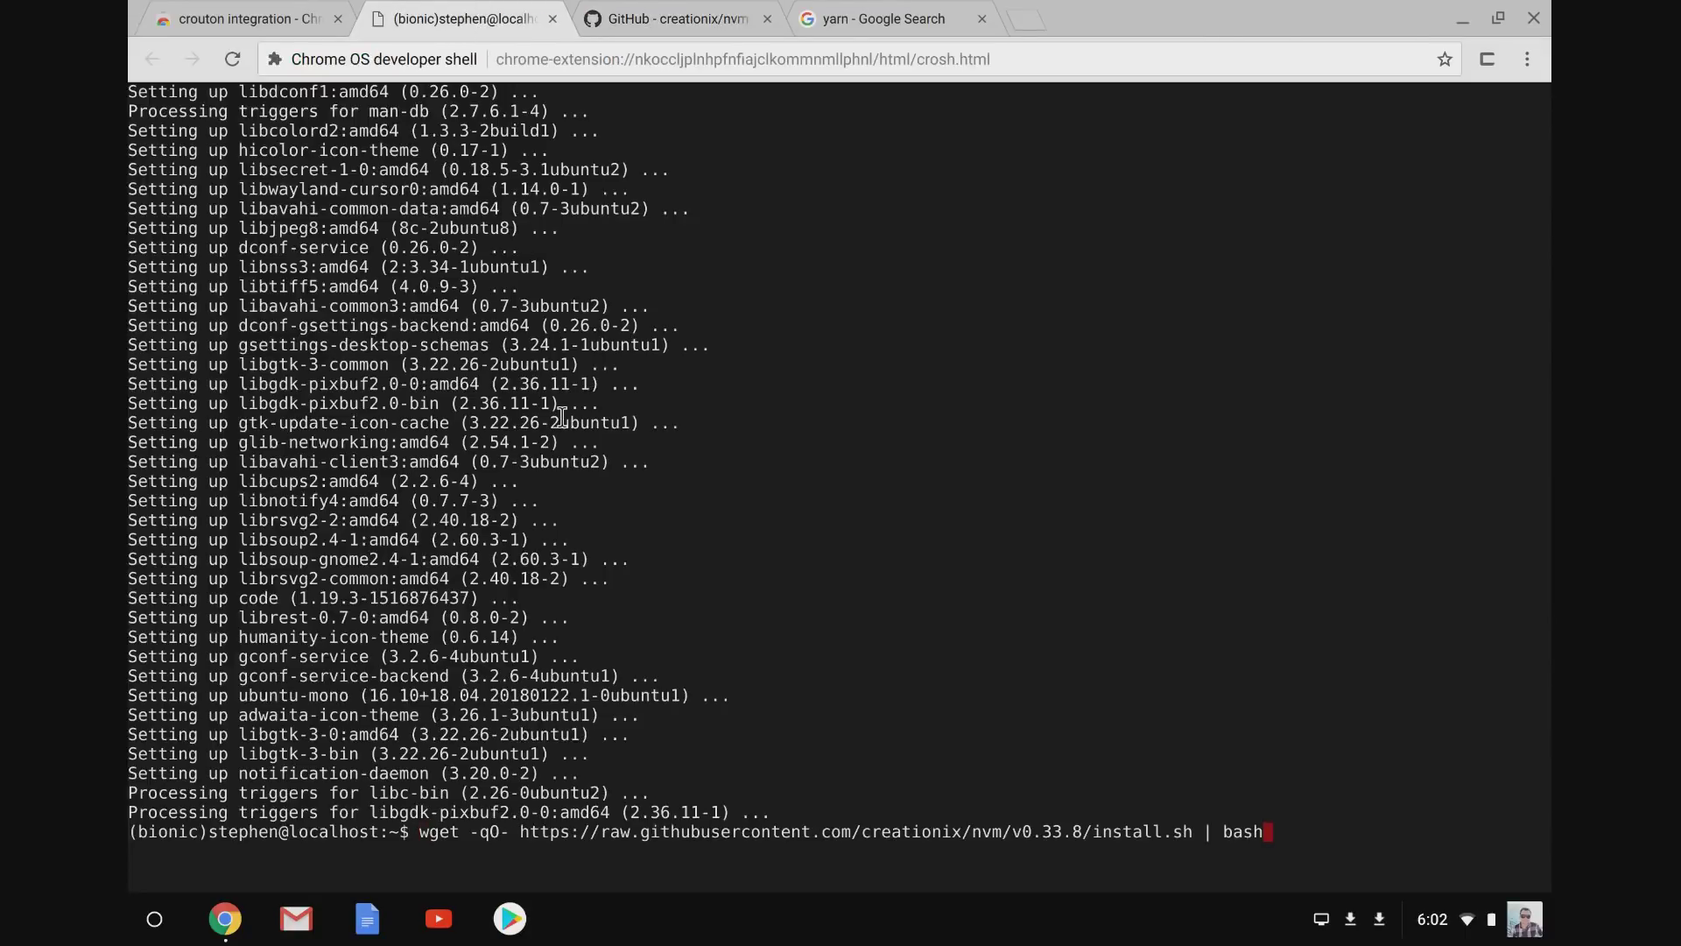
key(Return)
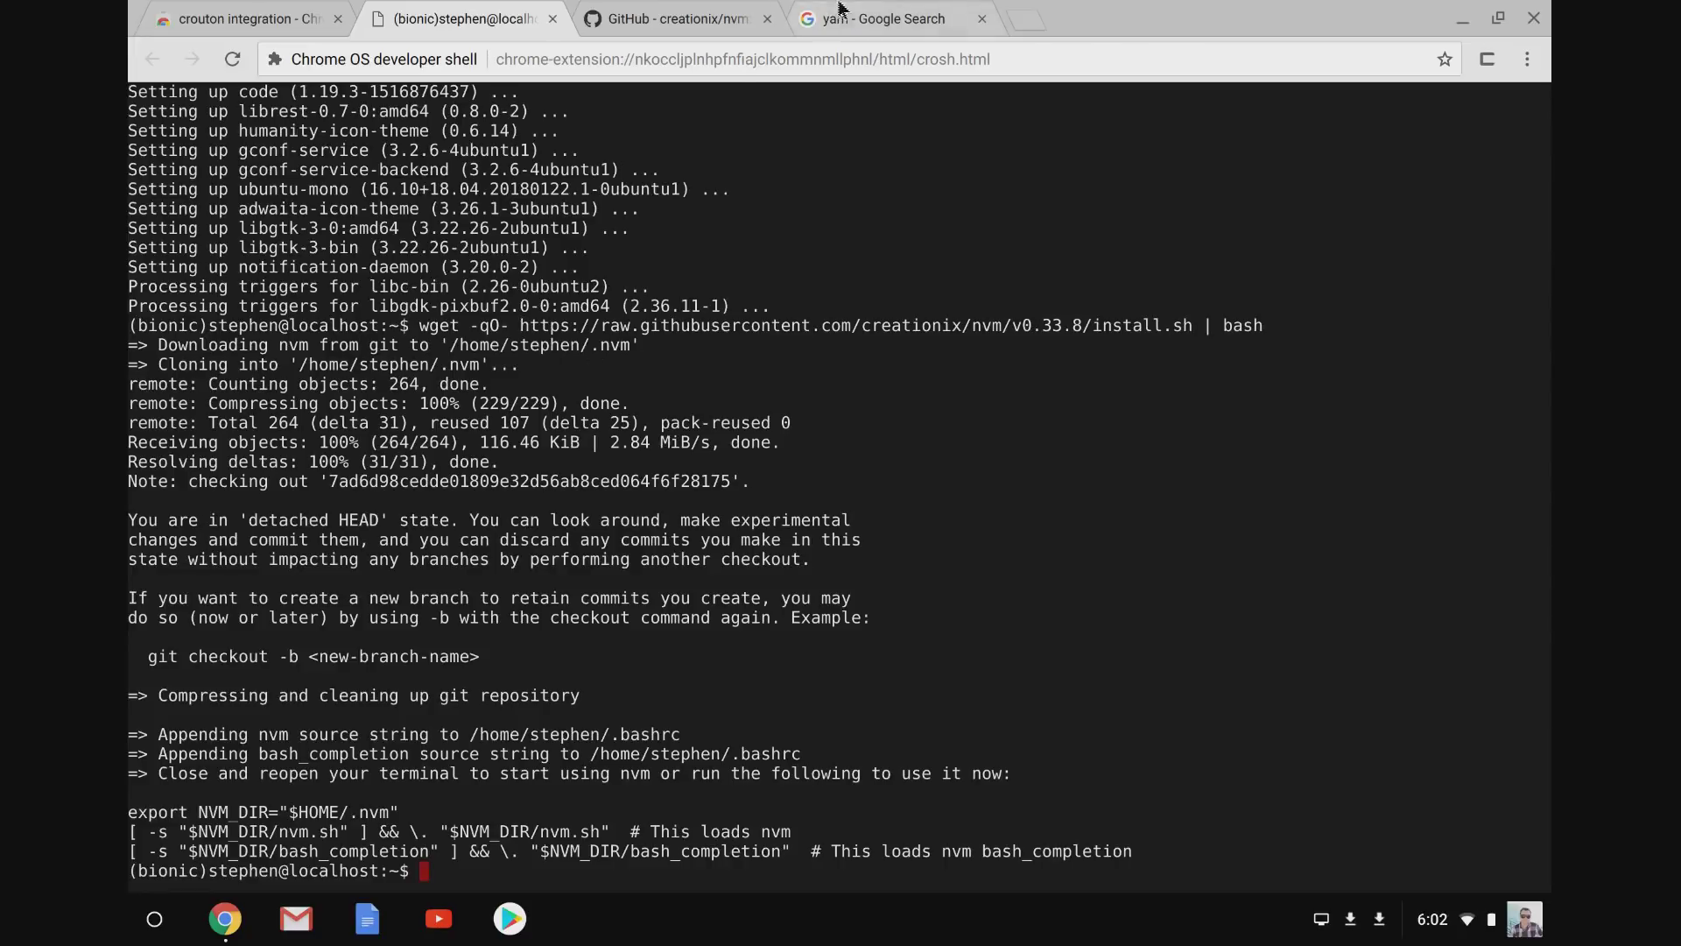
Copy the curl | bash Installation Script command from Yarn's Alternatives install instructions.
click(867, 19)
click(333, 291)
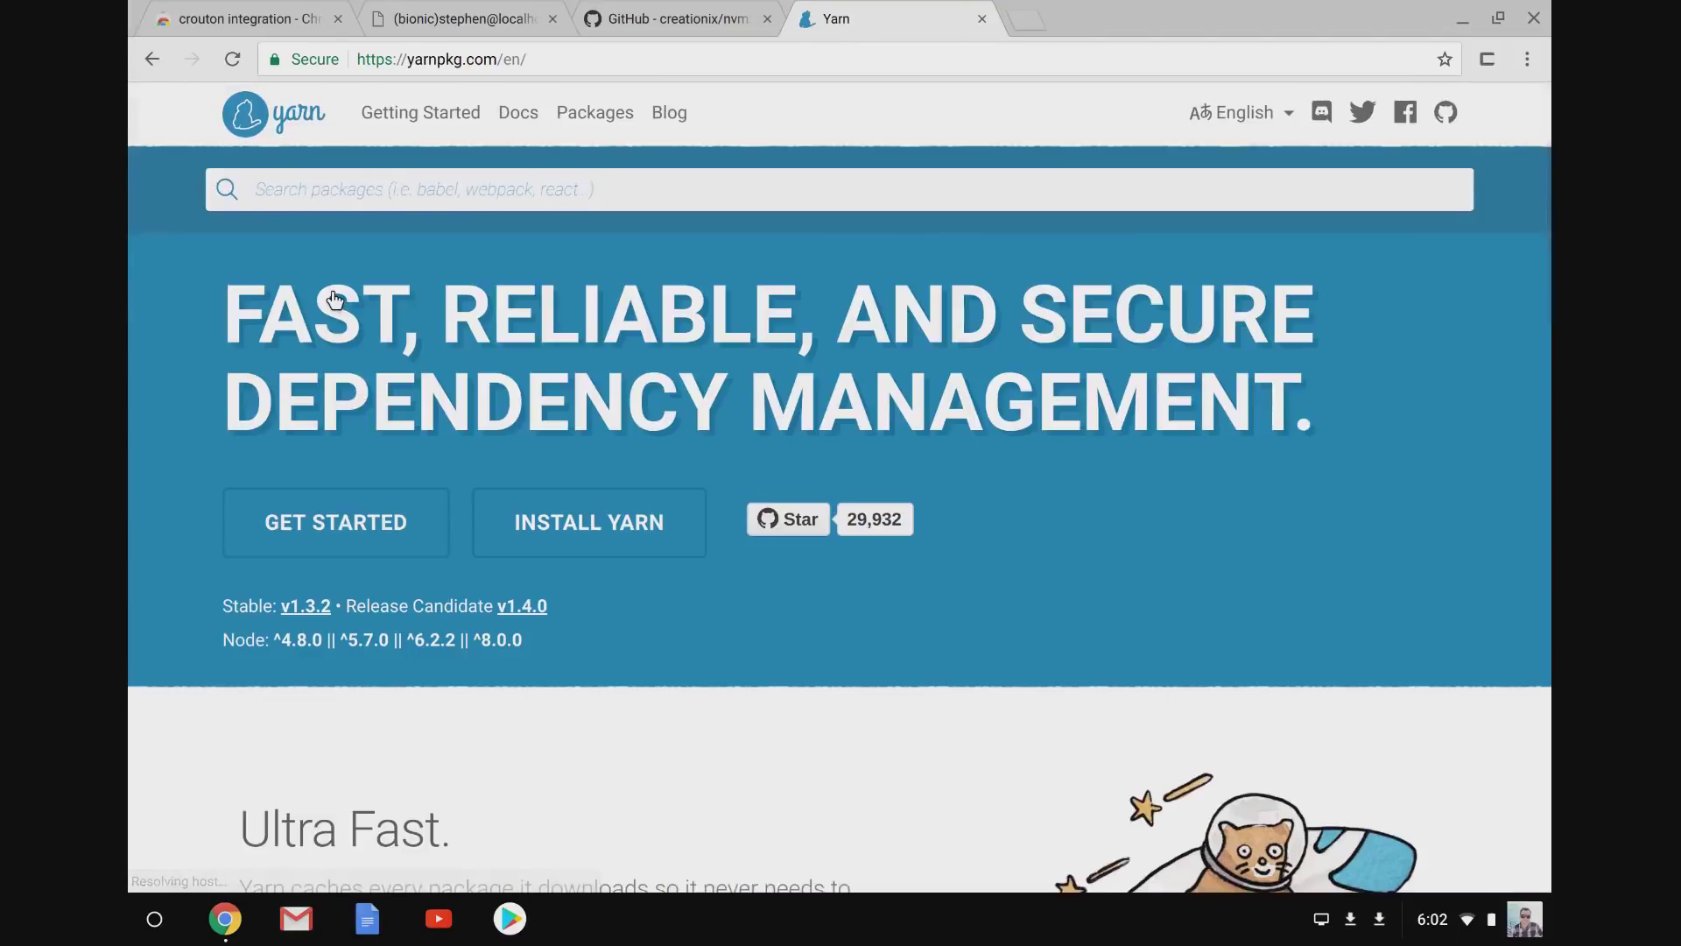
click(530, 554)
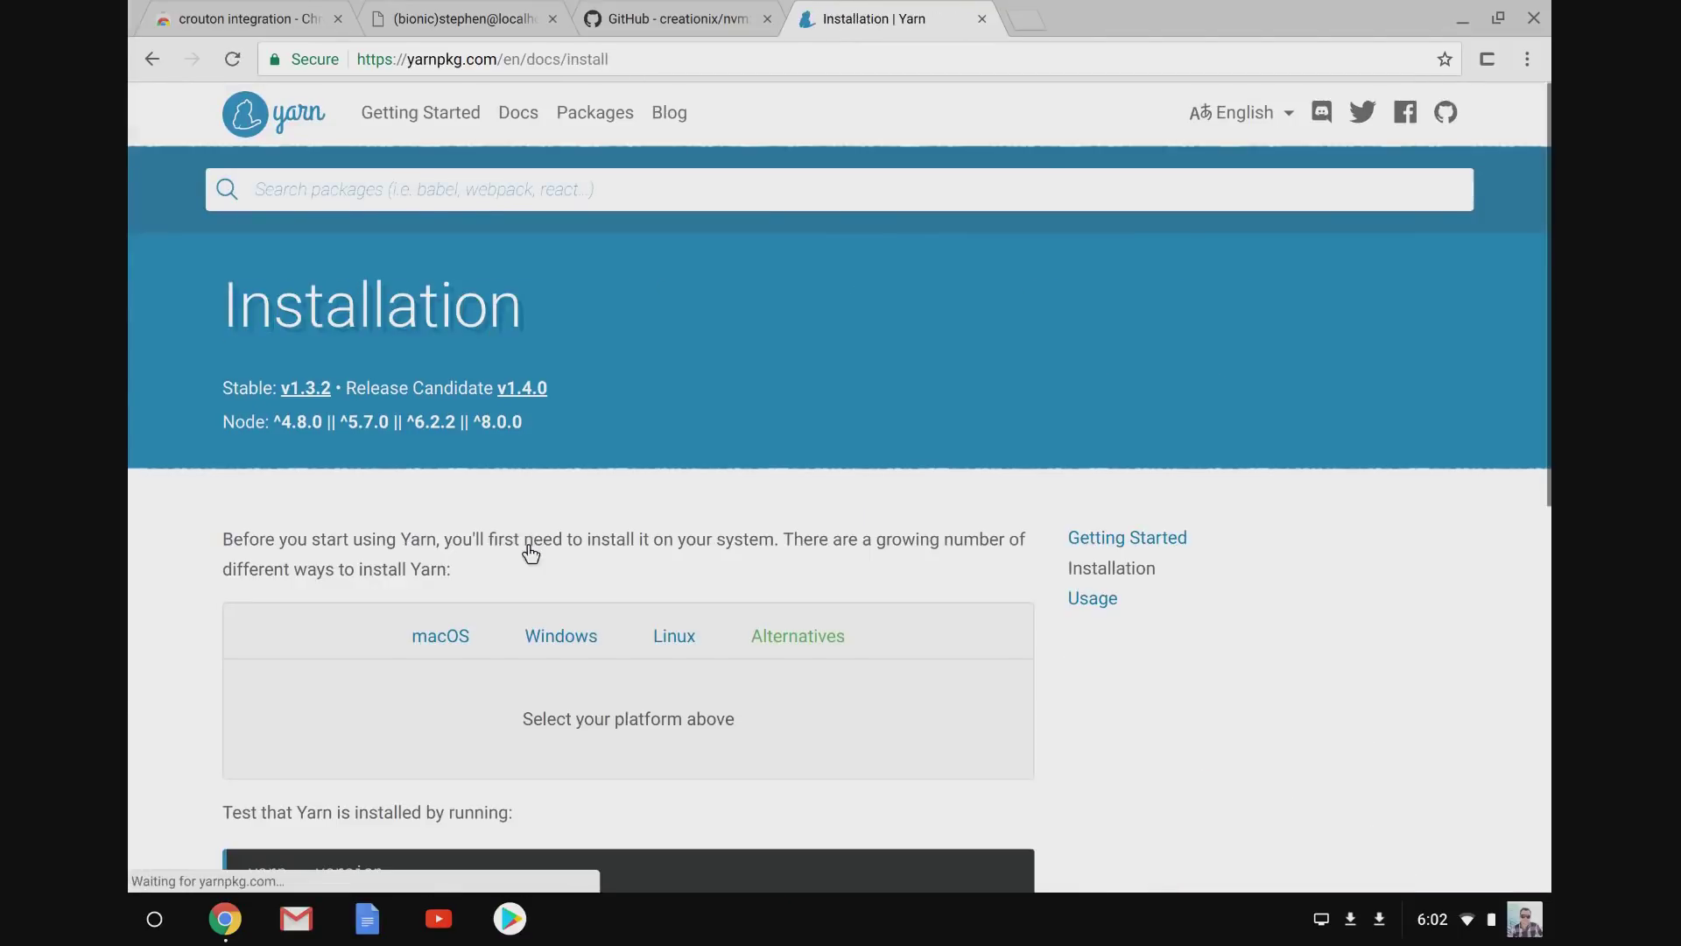
click(806, 640)
scroll(808, 639, down, 5)
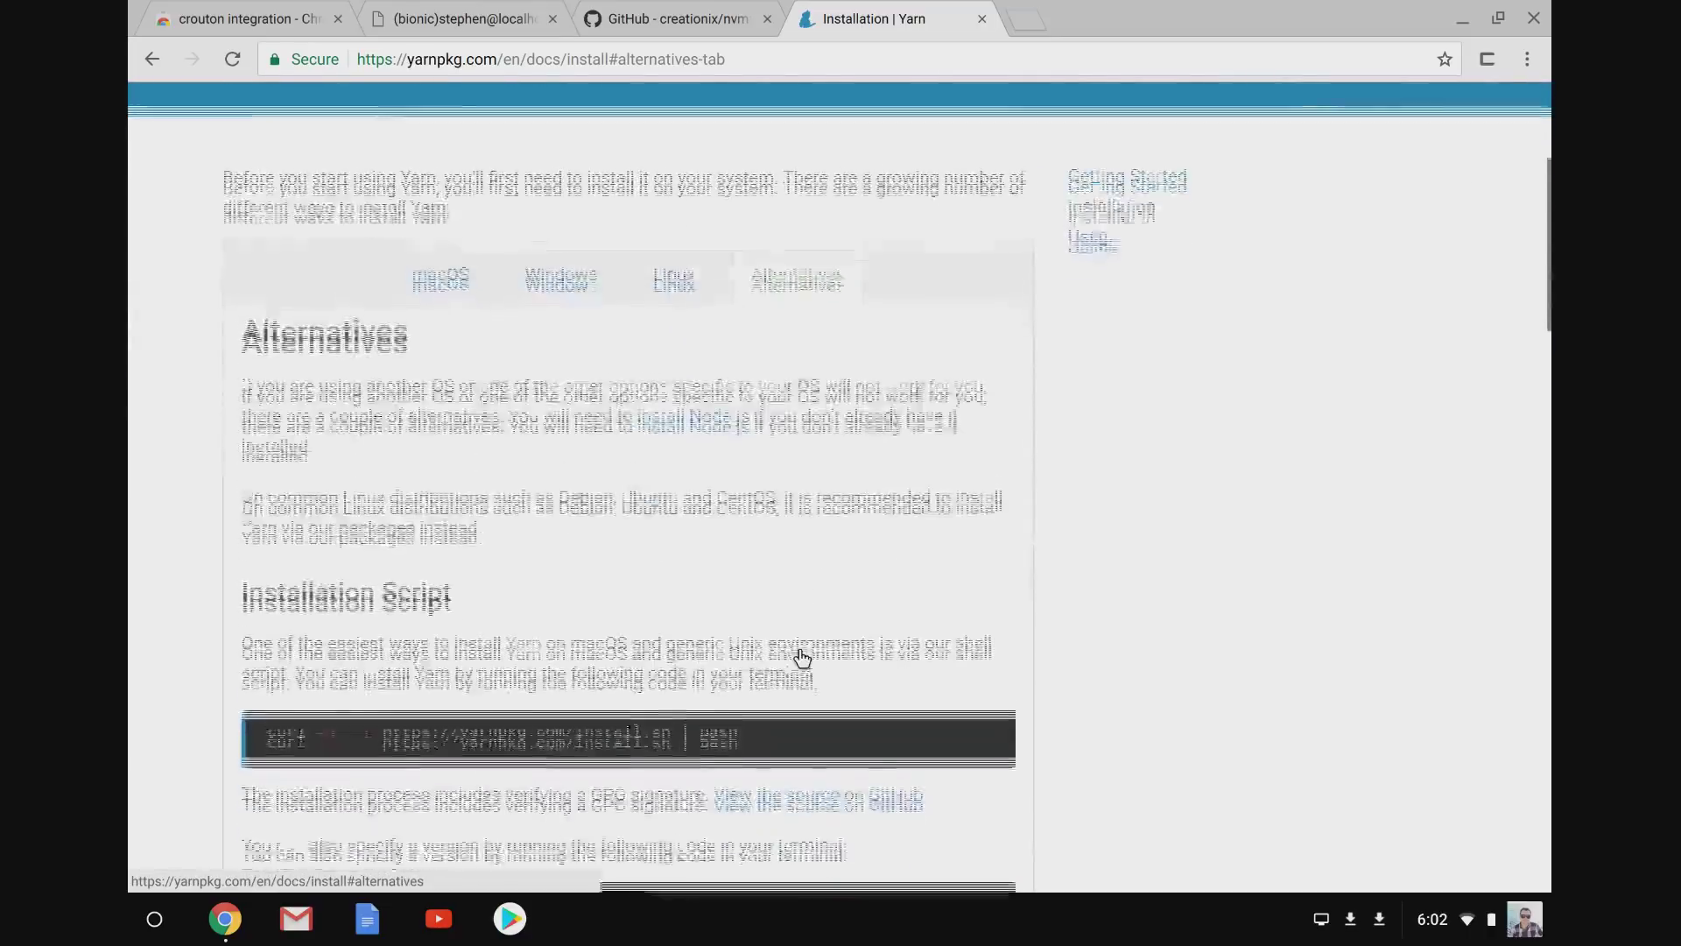
drag(796, 596, 265, 594)
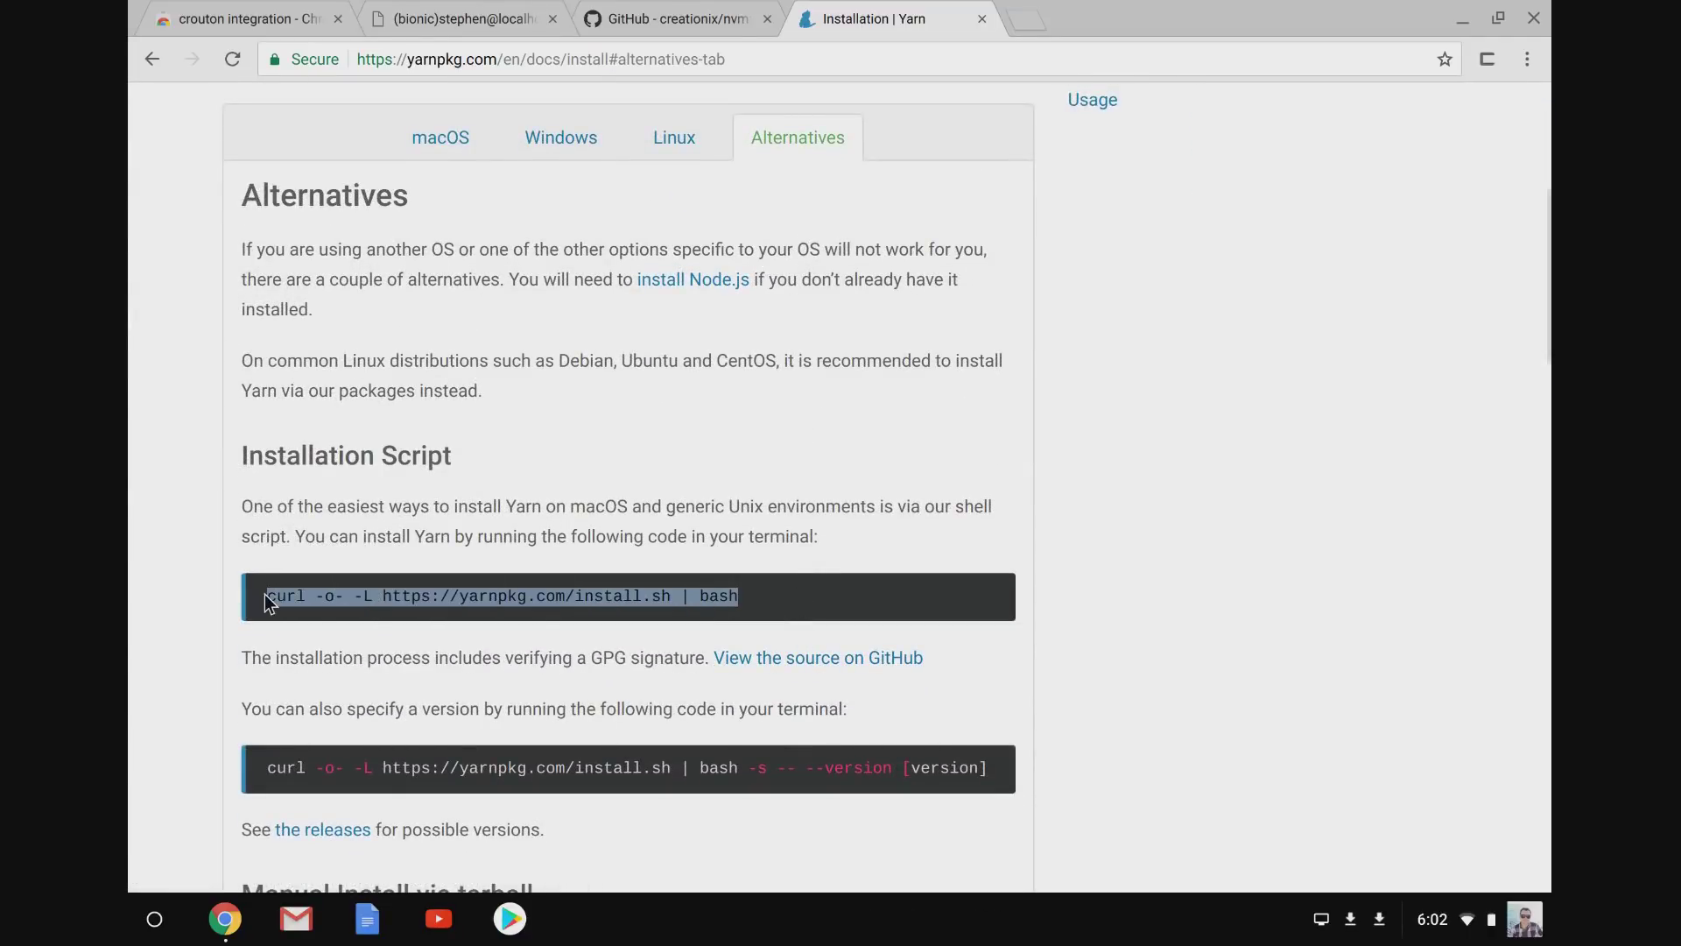
click(520, 9)
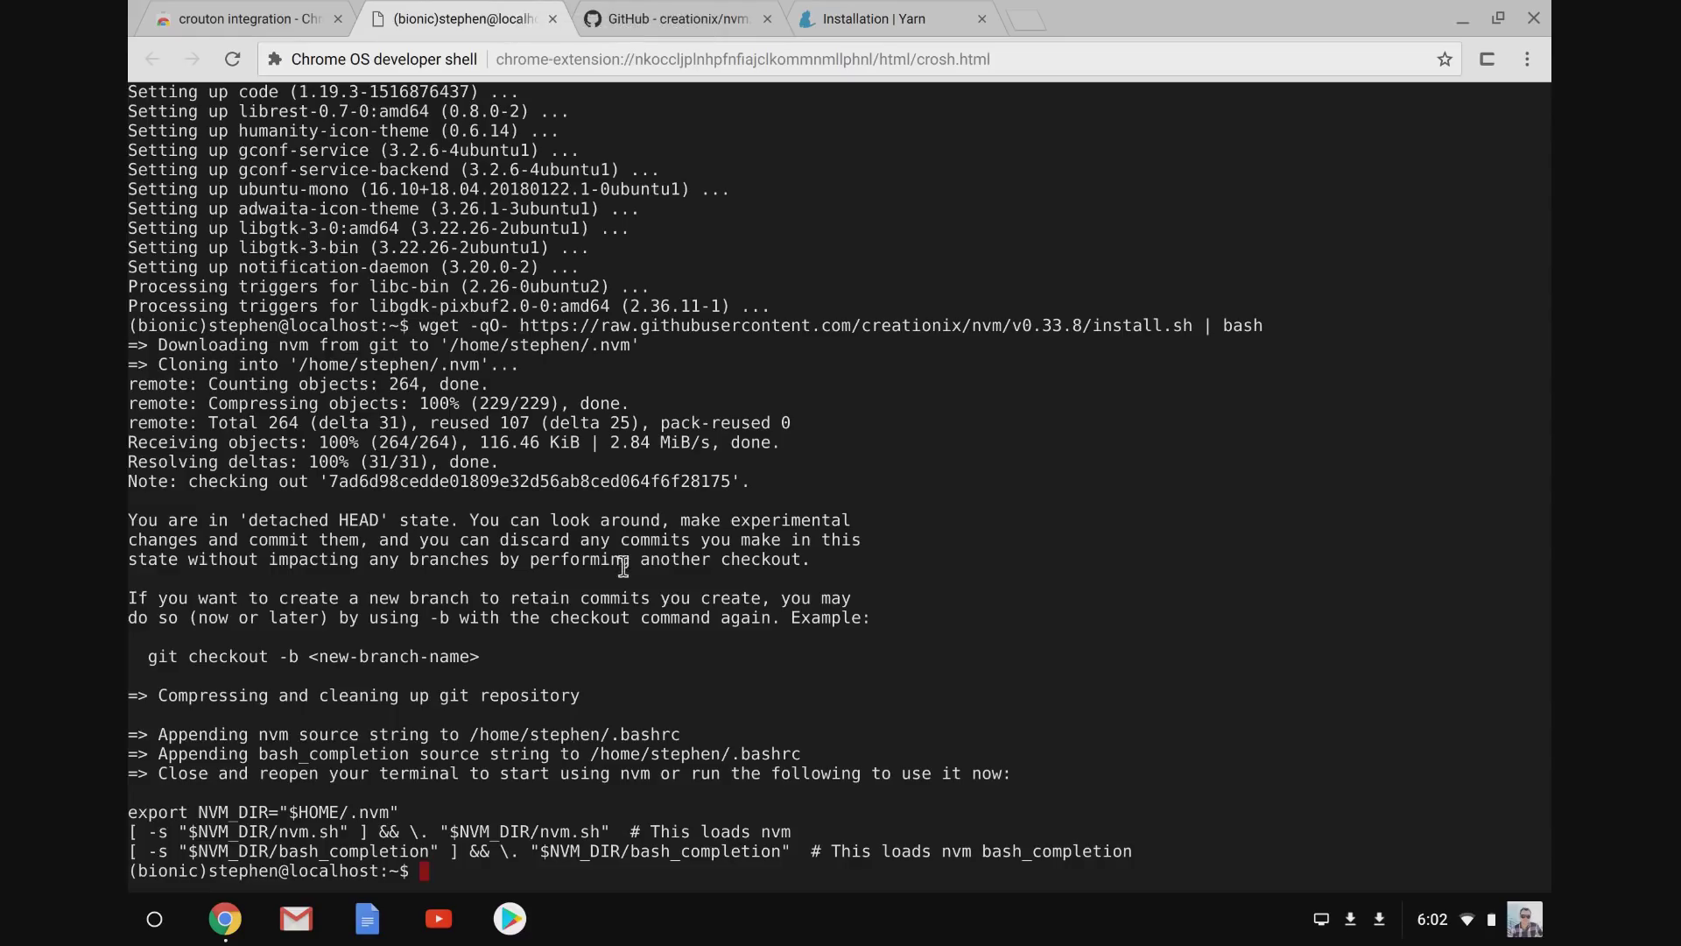
Install curl in the chroot with sudo apt install curl, accepting the prompt.
text(sudo apt install curl)
key(Return)
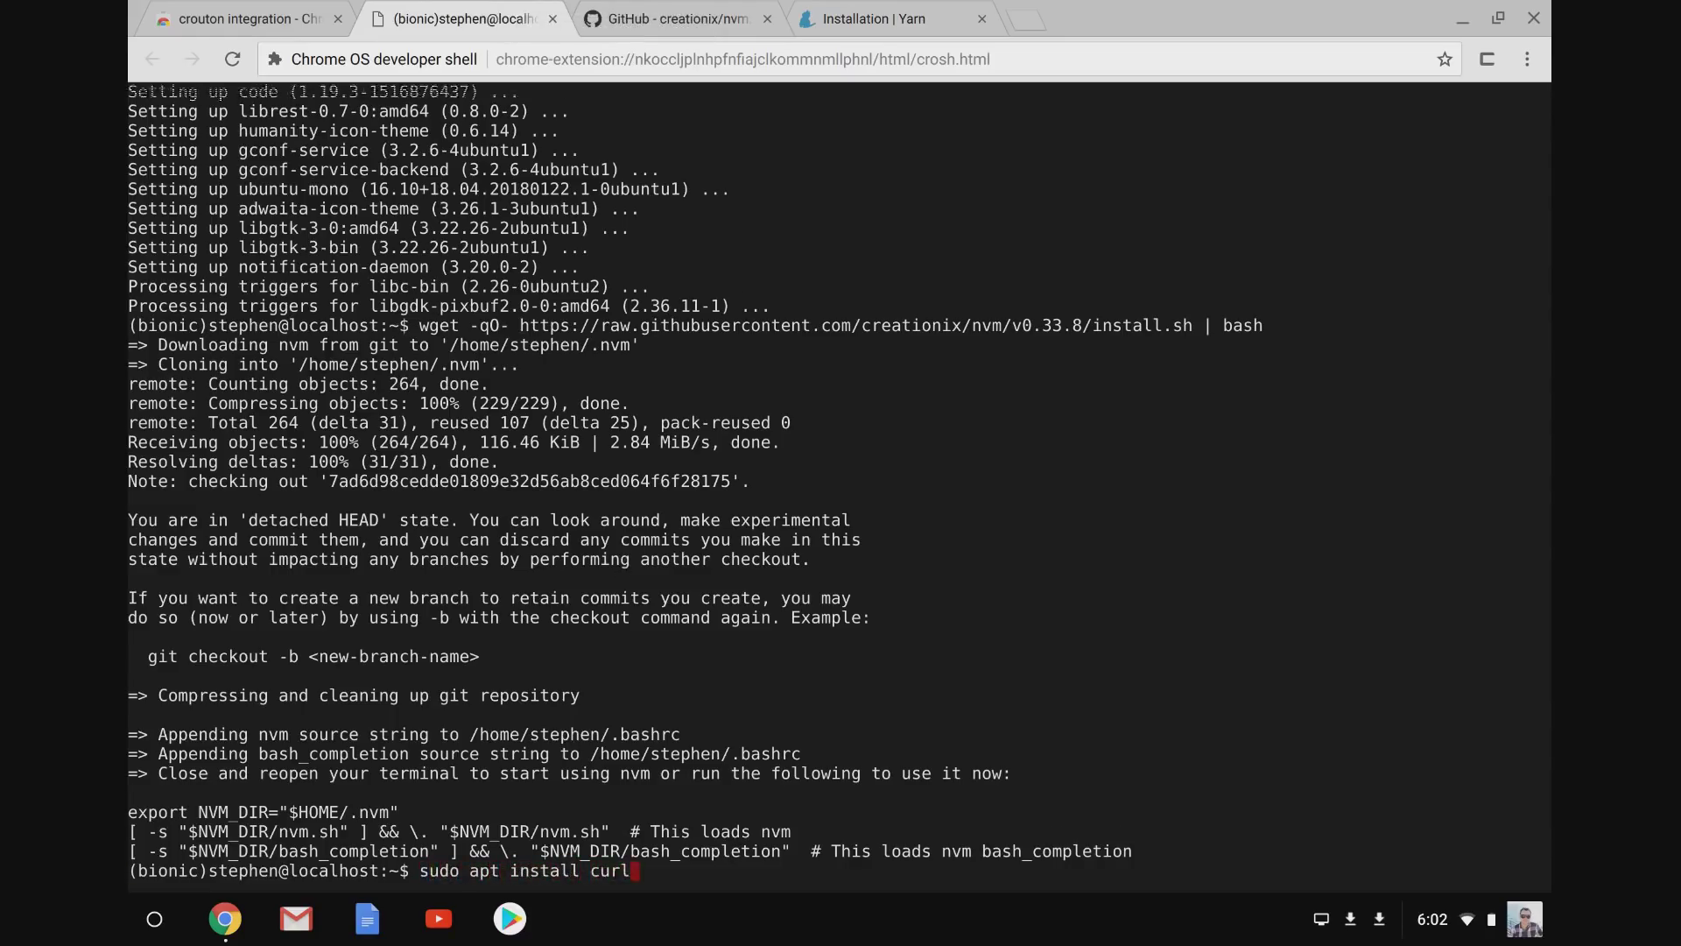
key(Return)
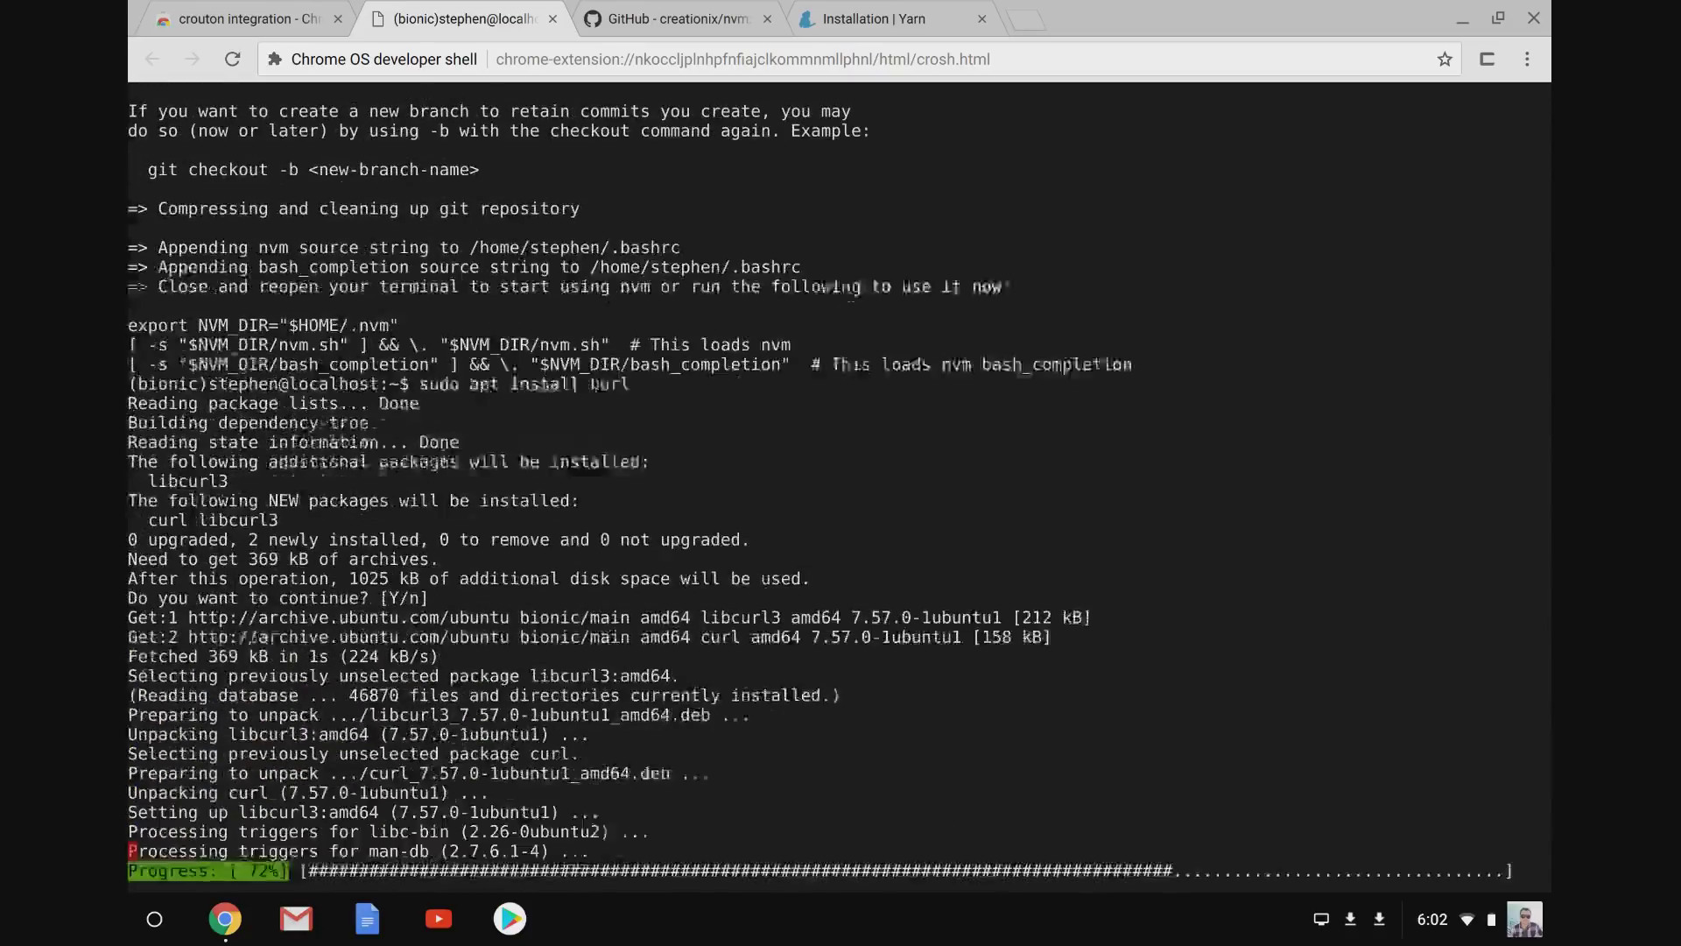
Paste and run the Yarn curl | bash install script, then exit the chroot.
text(curl -o- -L https://yarnpkg.com/install.sh | bash)
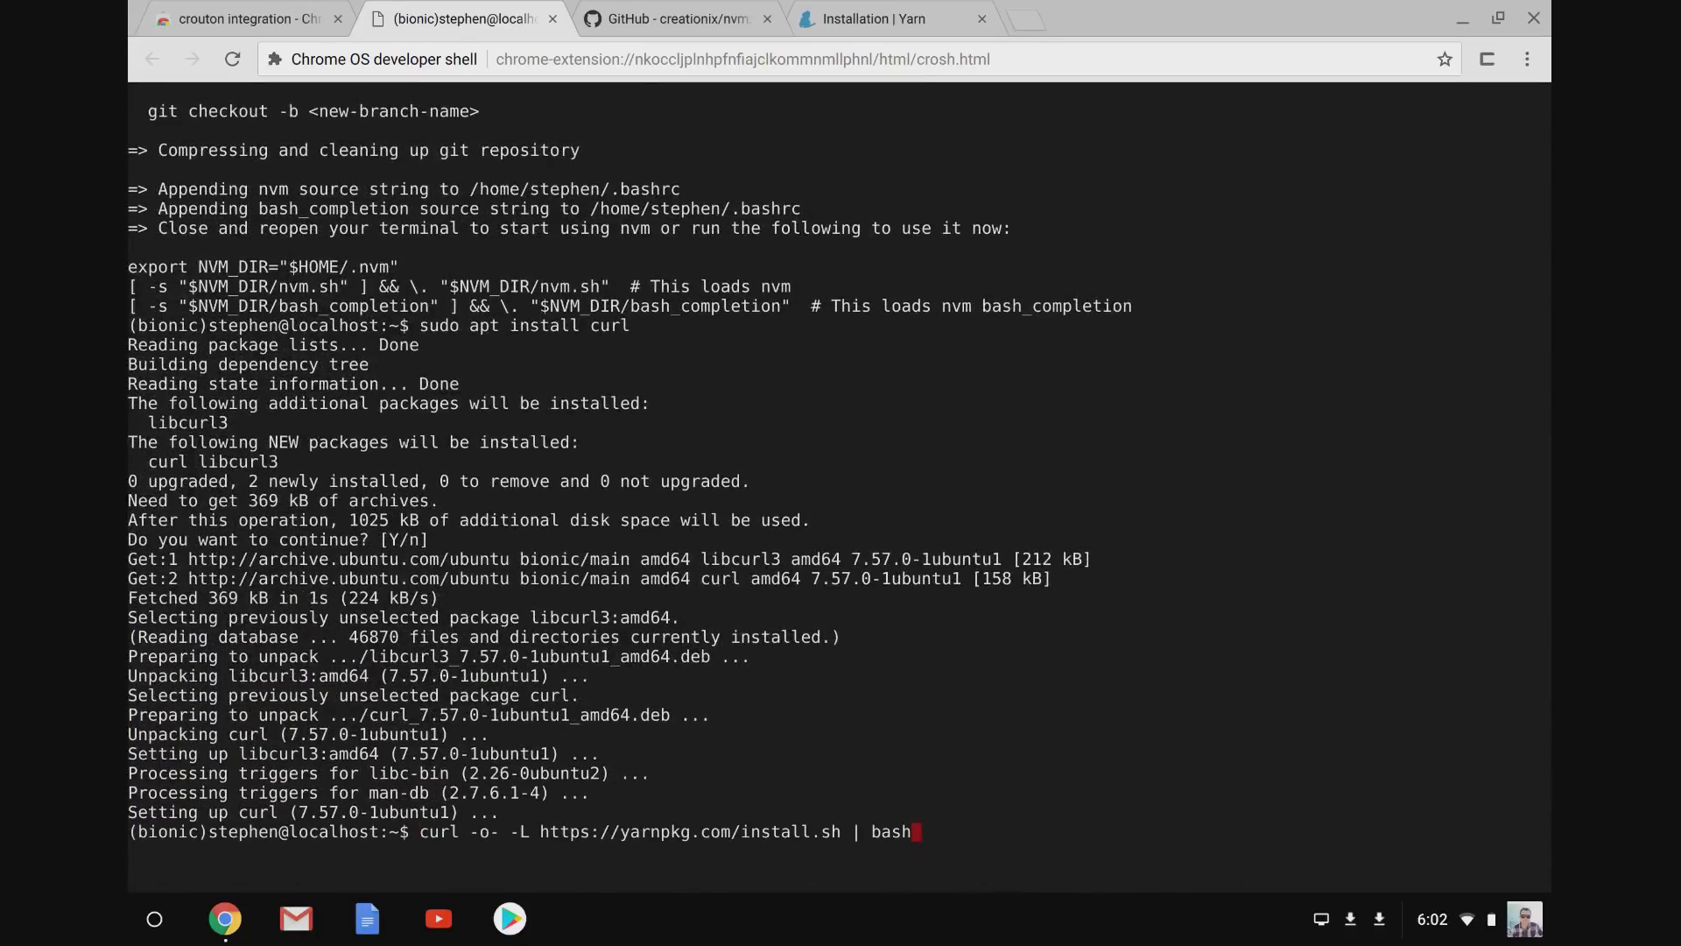
key(Return)
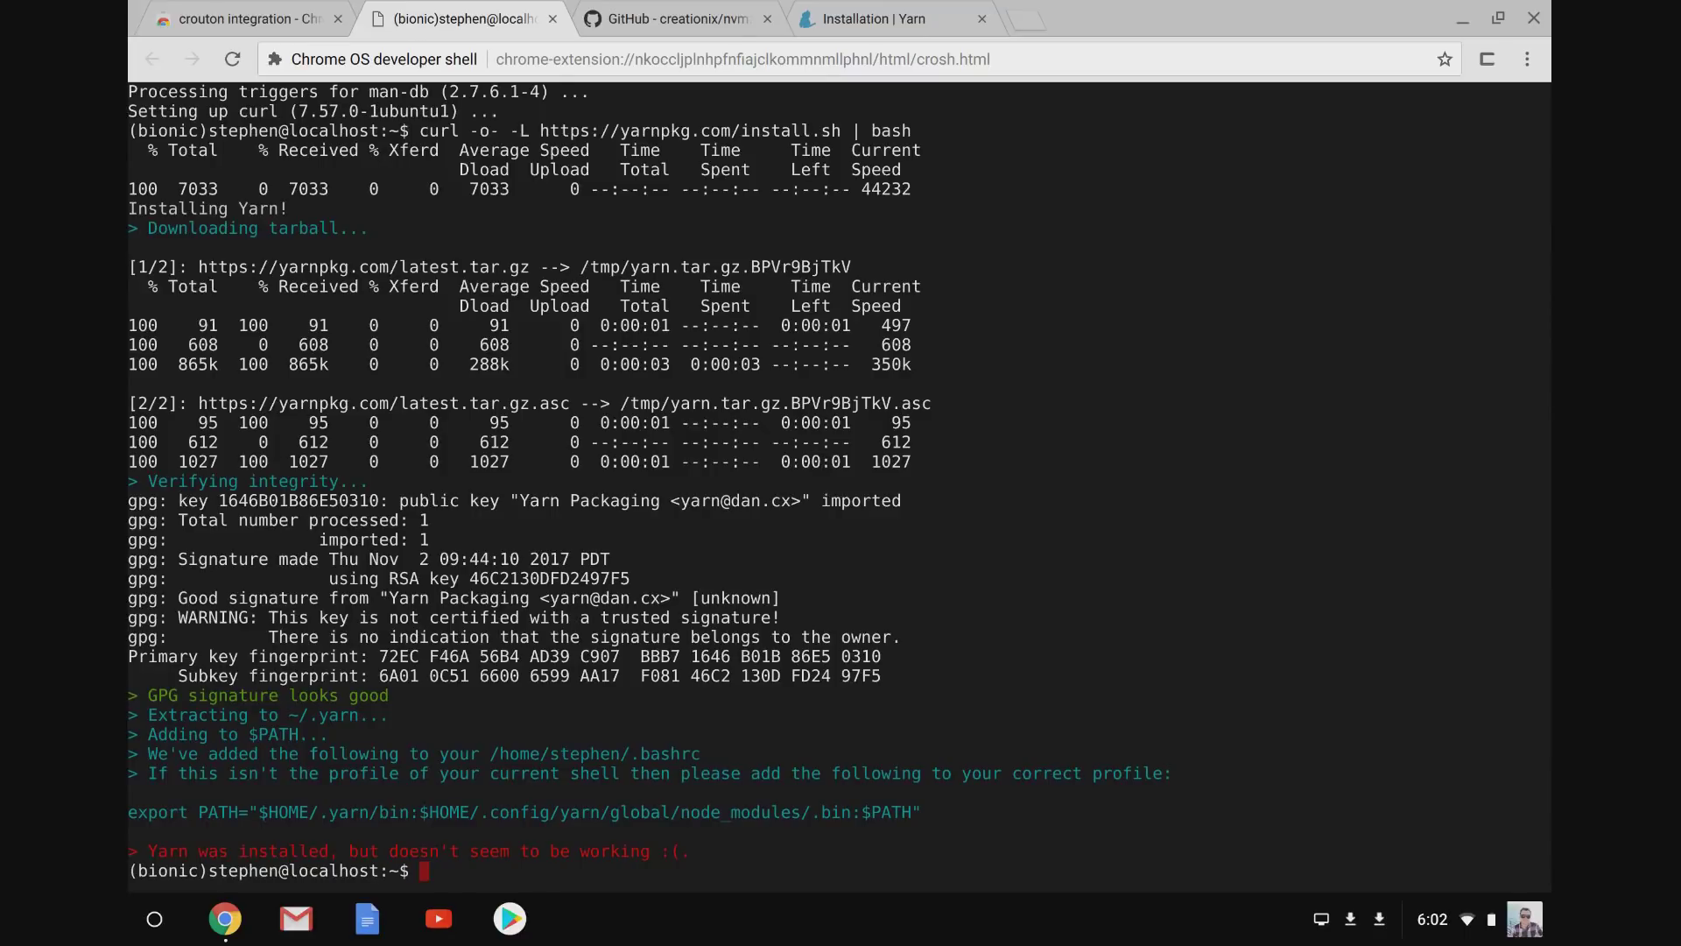
key(ctrl+d)
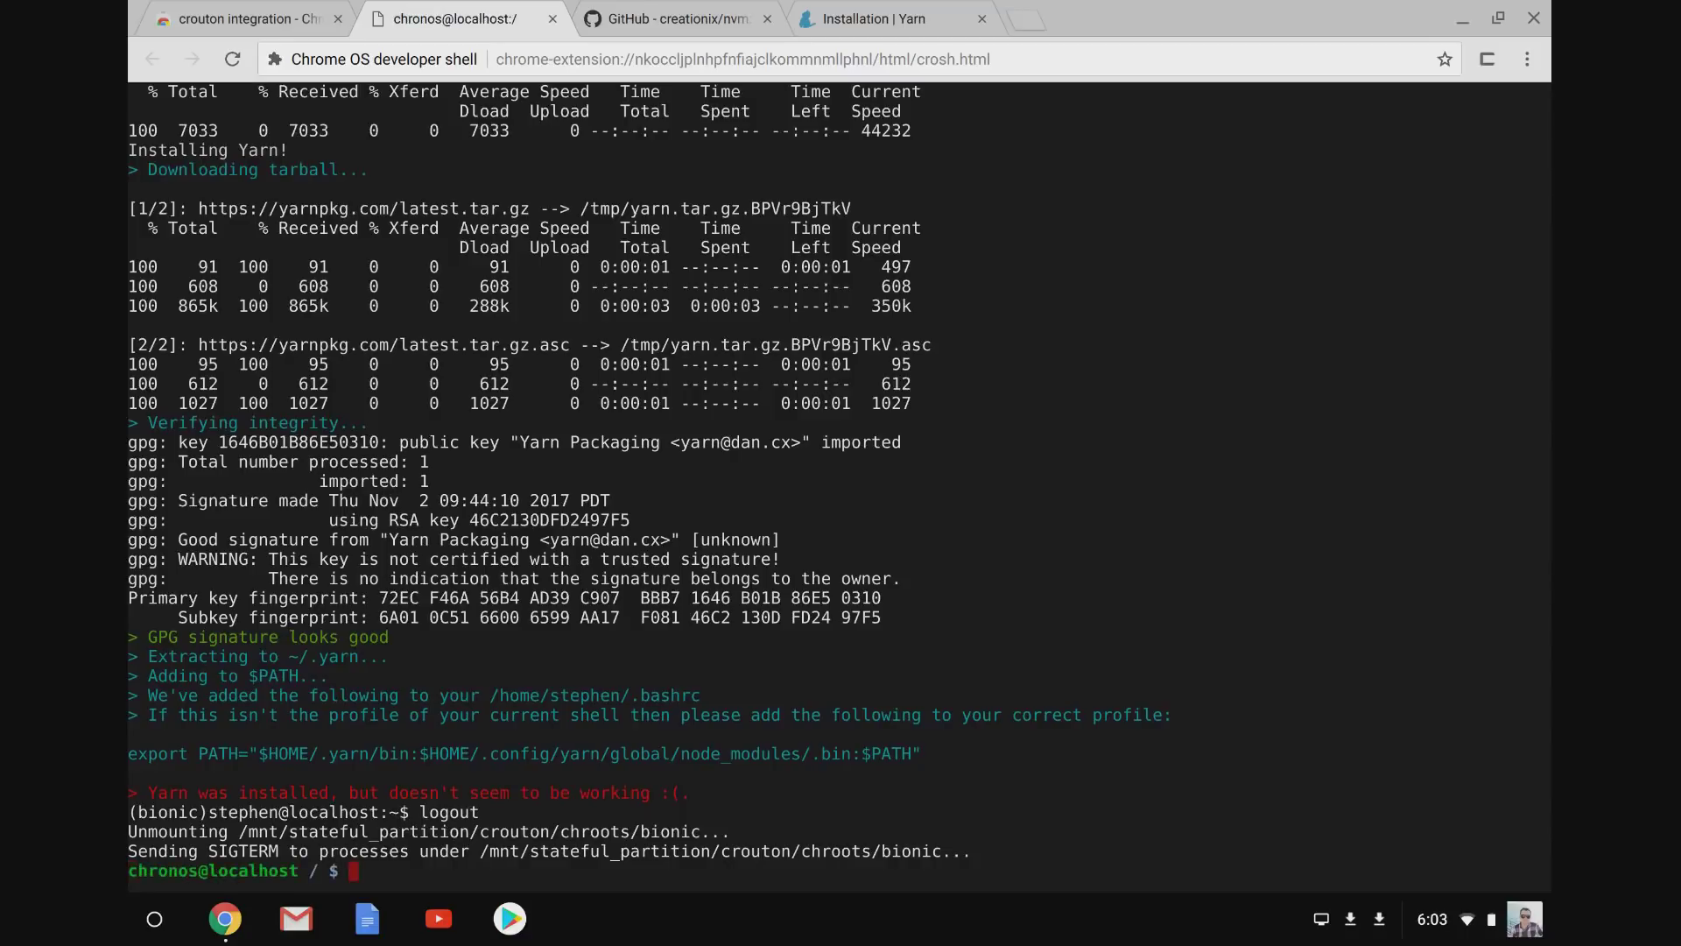
Re-enter the chroot, check nvm 0.33.8, and install Node 9 (v9.4.0) with nvm install 9.
text(sudo enter-chroot)
key(Return)
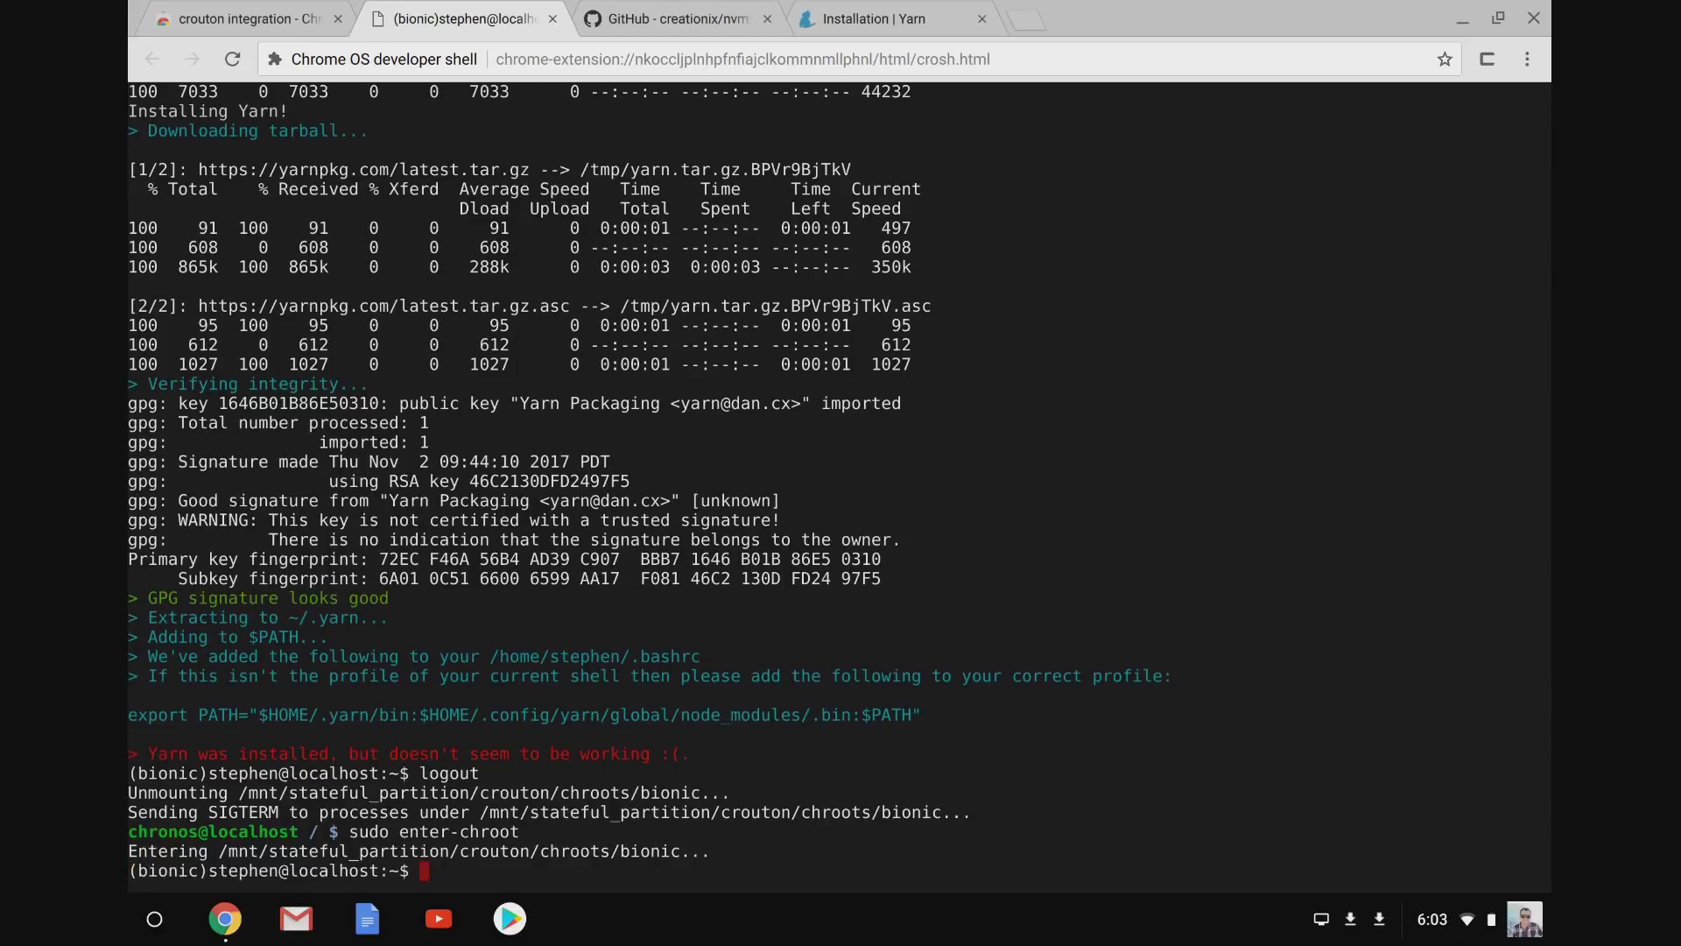
text(nvm --version)
key(Return)
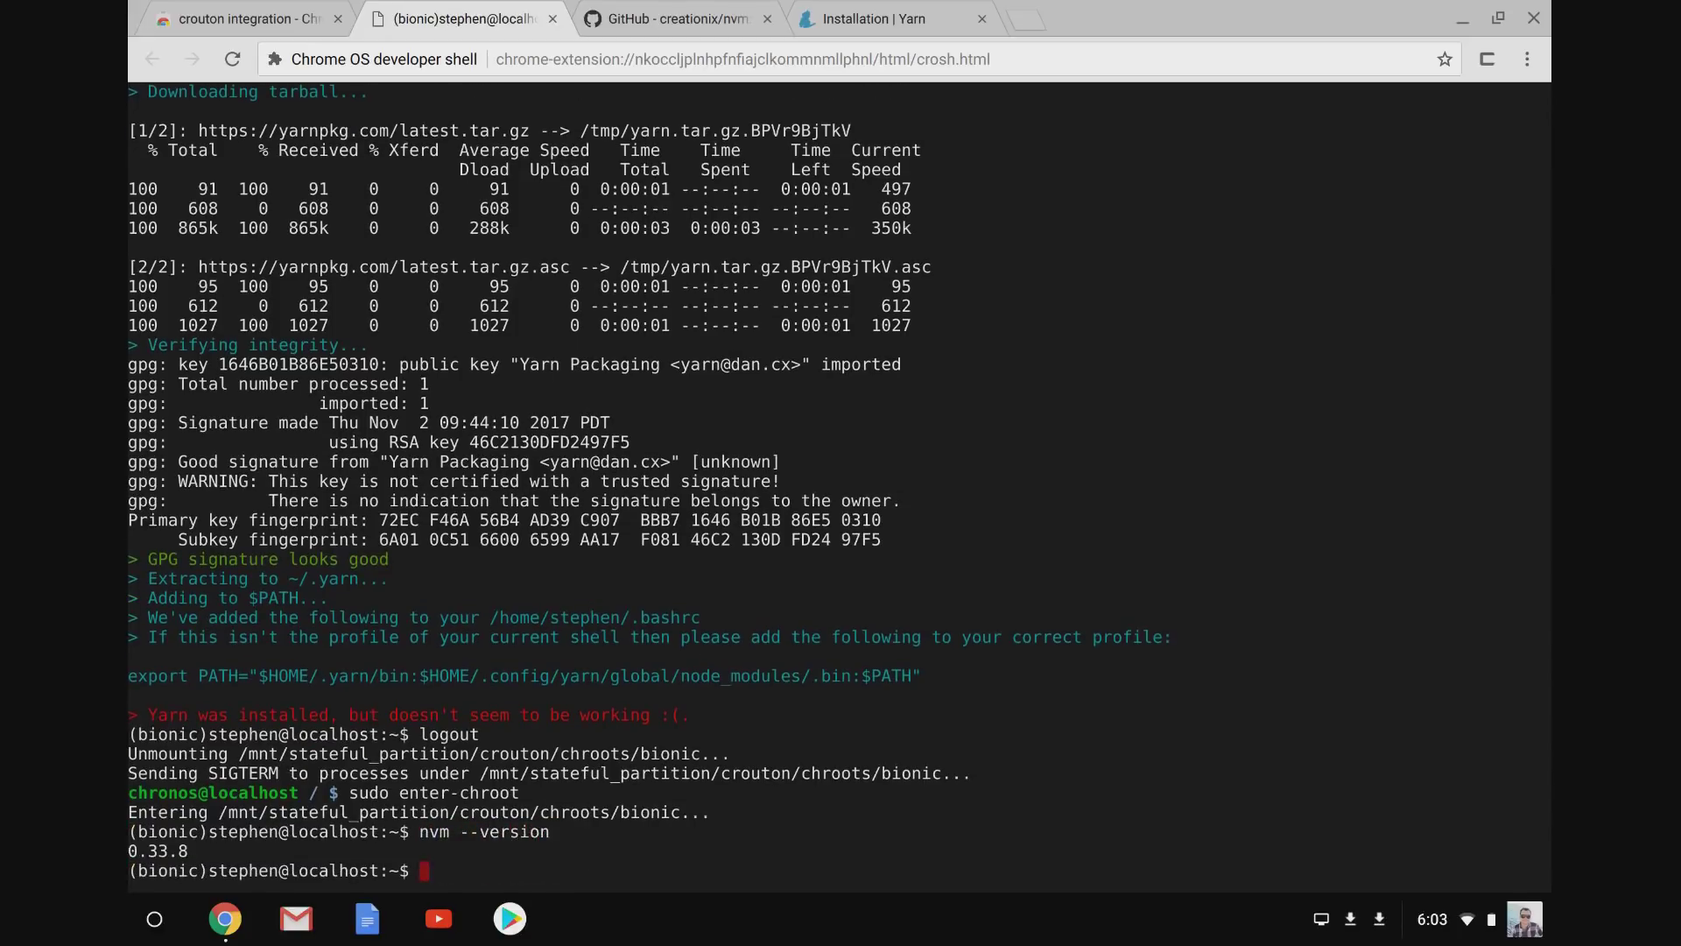
text(nvm list)
key(Return)
text(nvm )
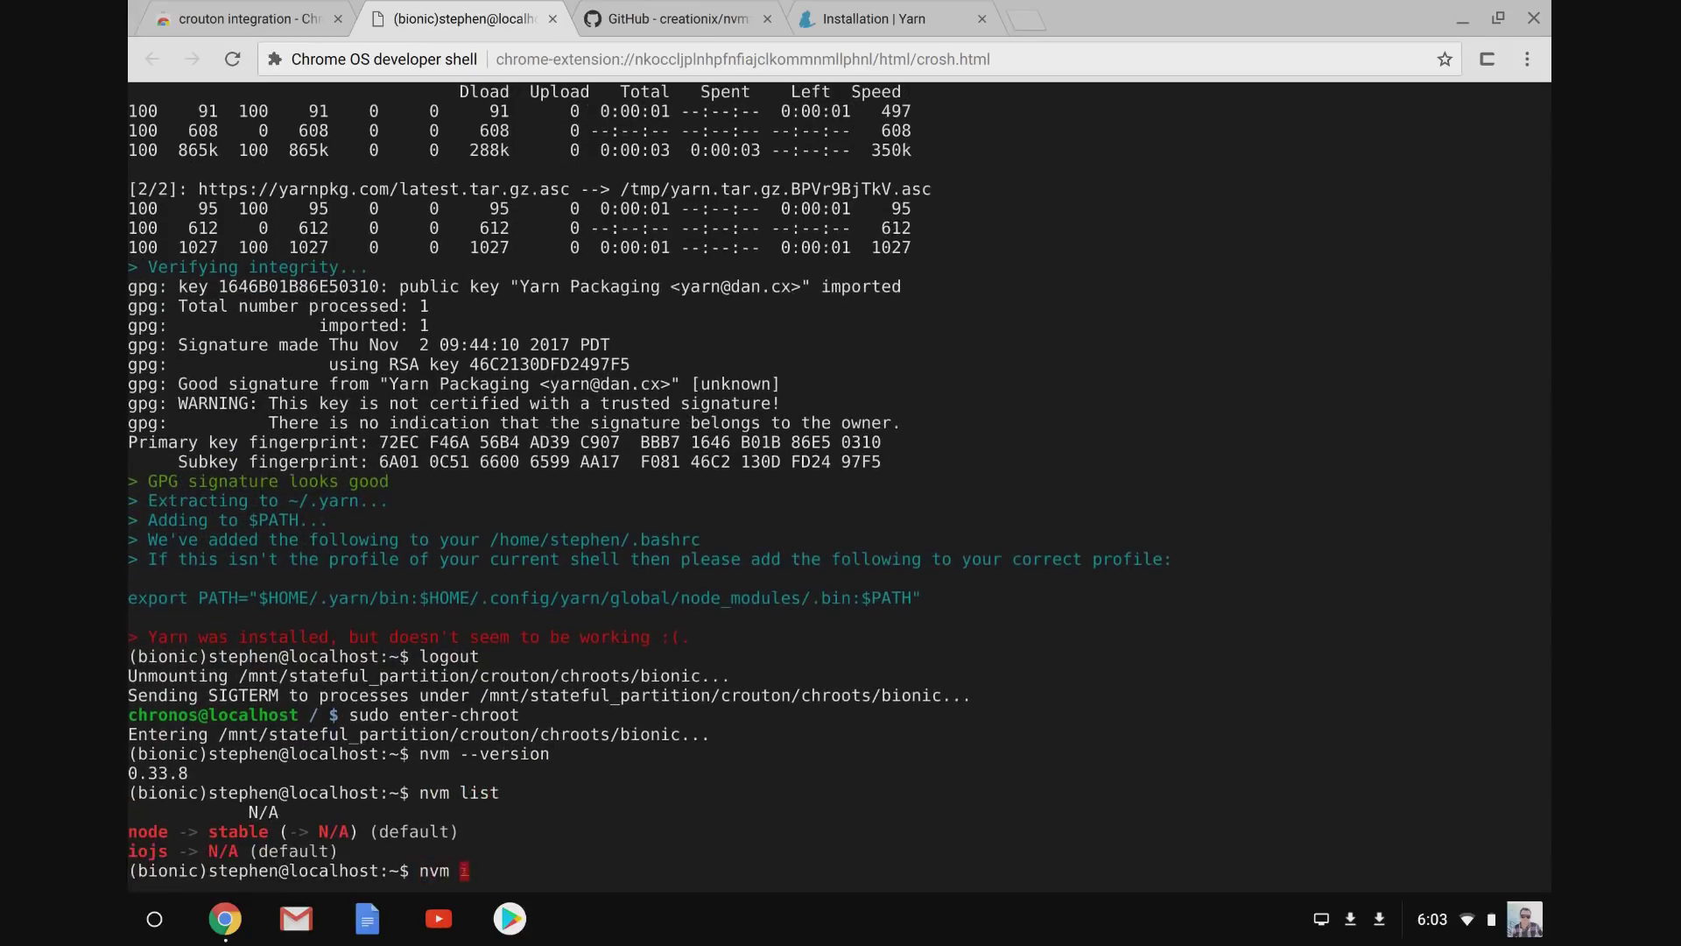
text(install 9)
key(Return)
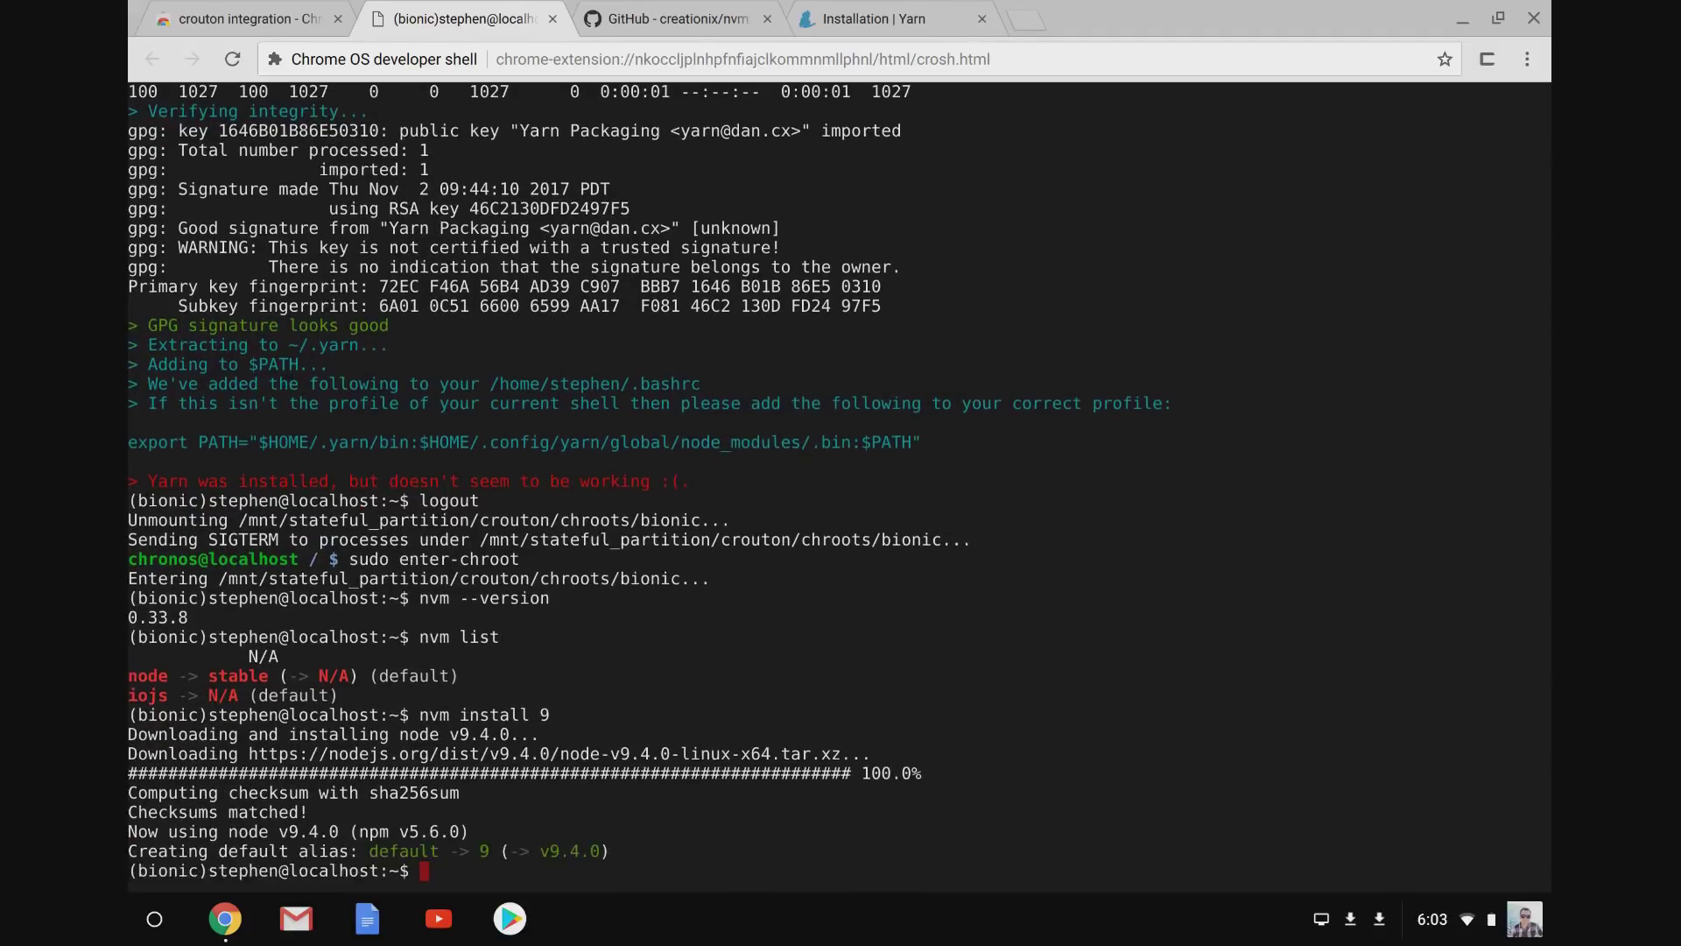
Confirm Yarn reports 1.3.2 and Node reports v9.4.0.
text(arn version)
key(Return)
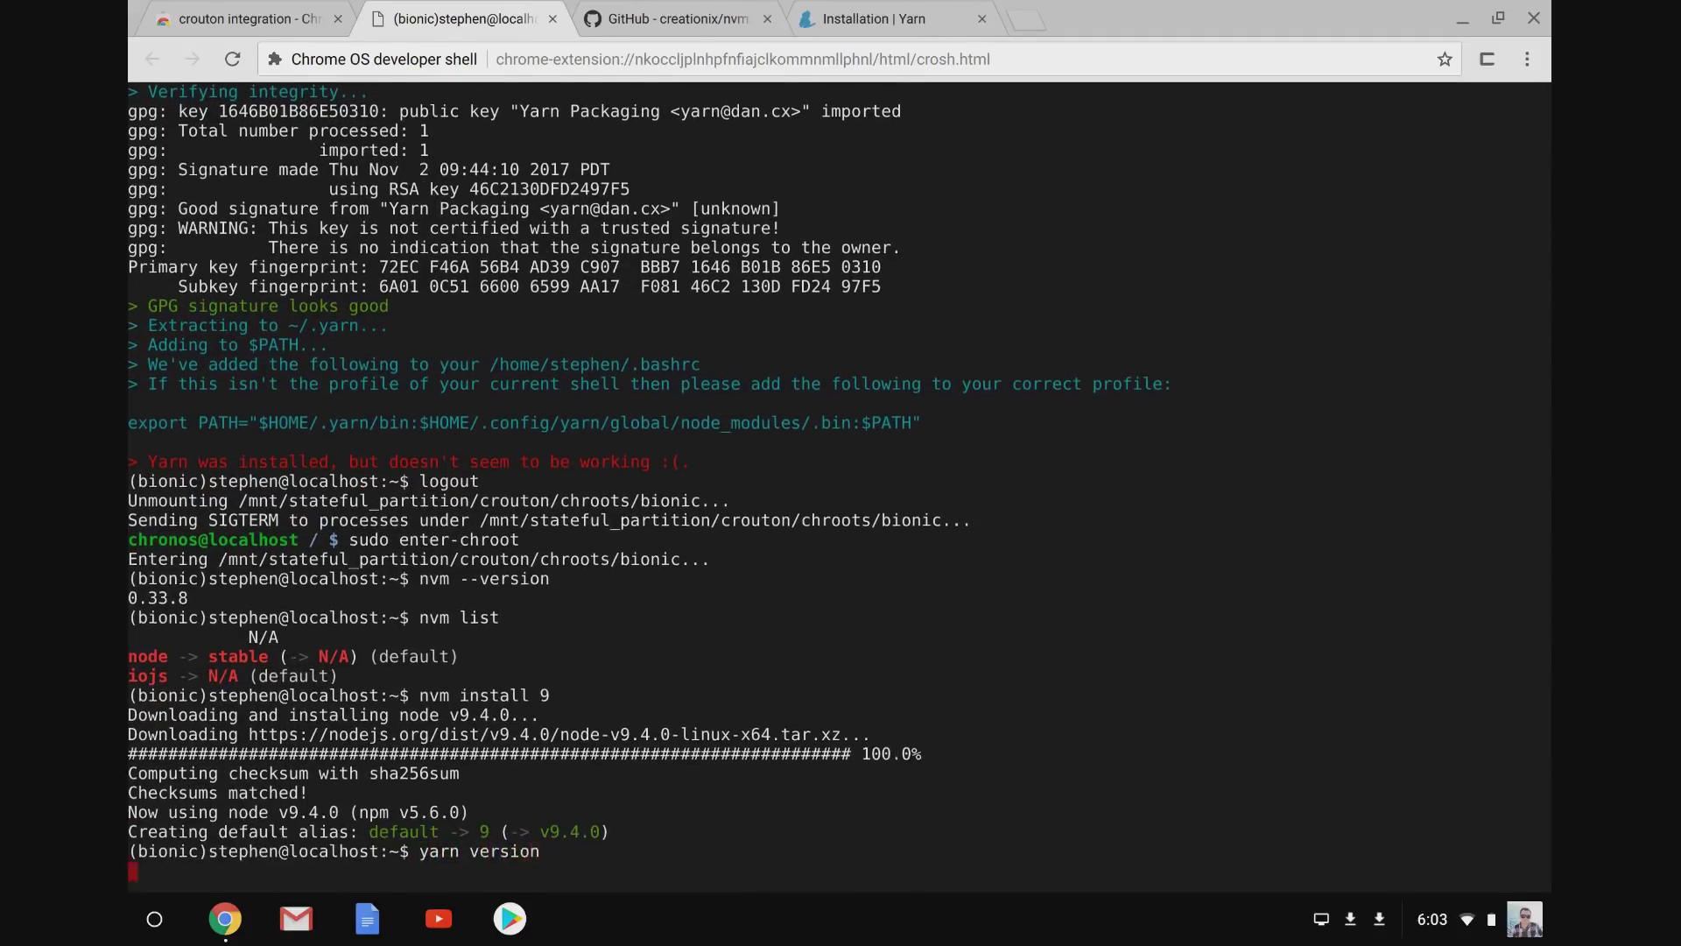
text(yarn --version)
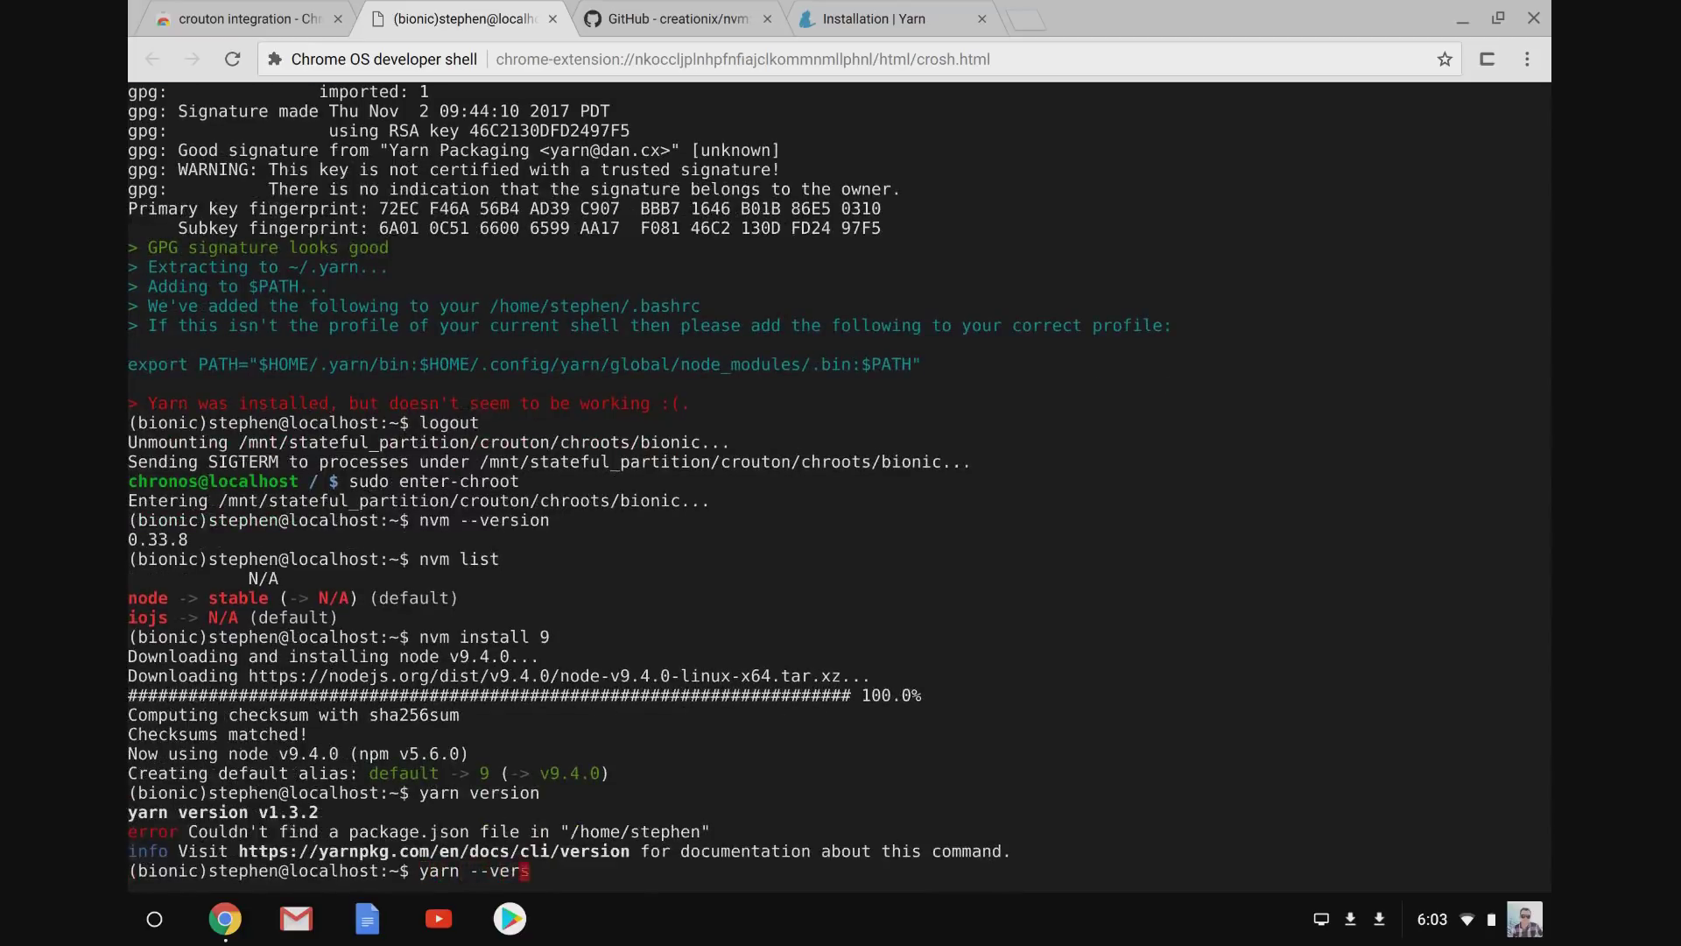
key(Return)
text(ls)
key(Return)
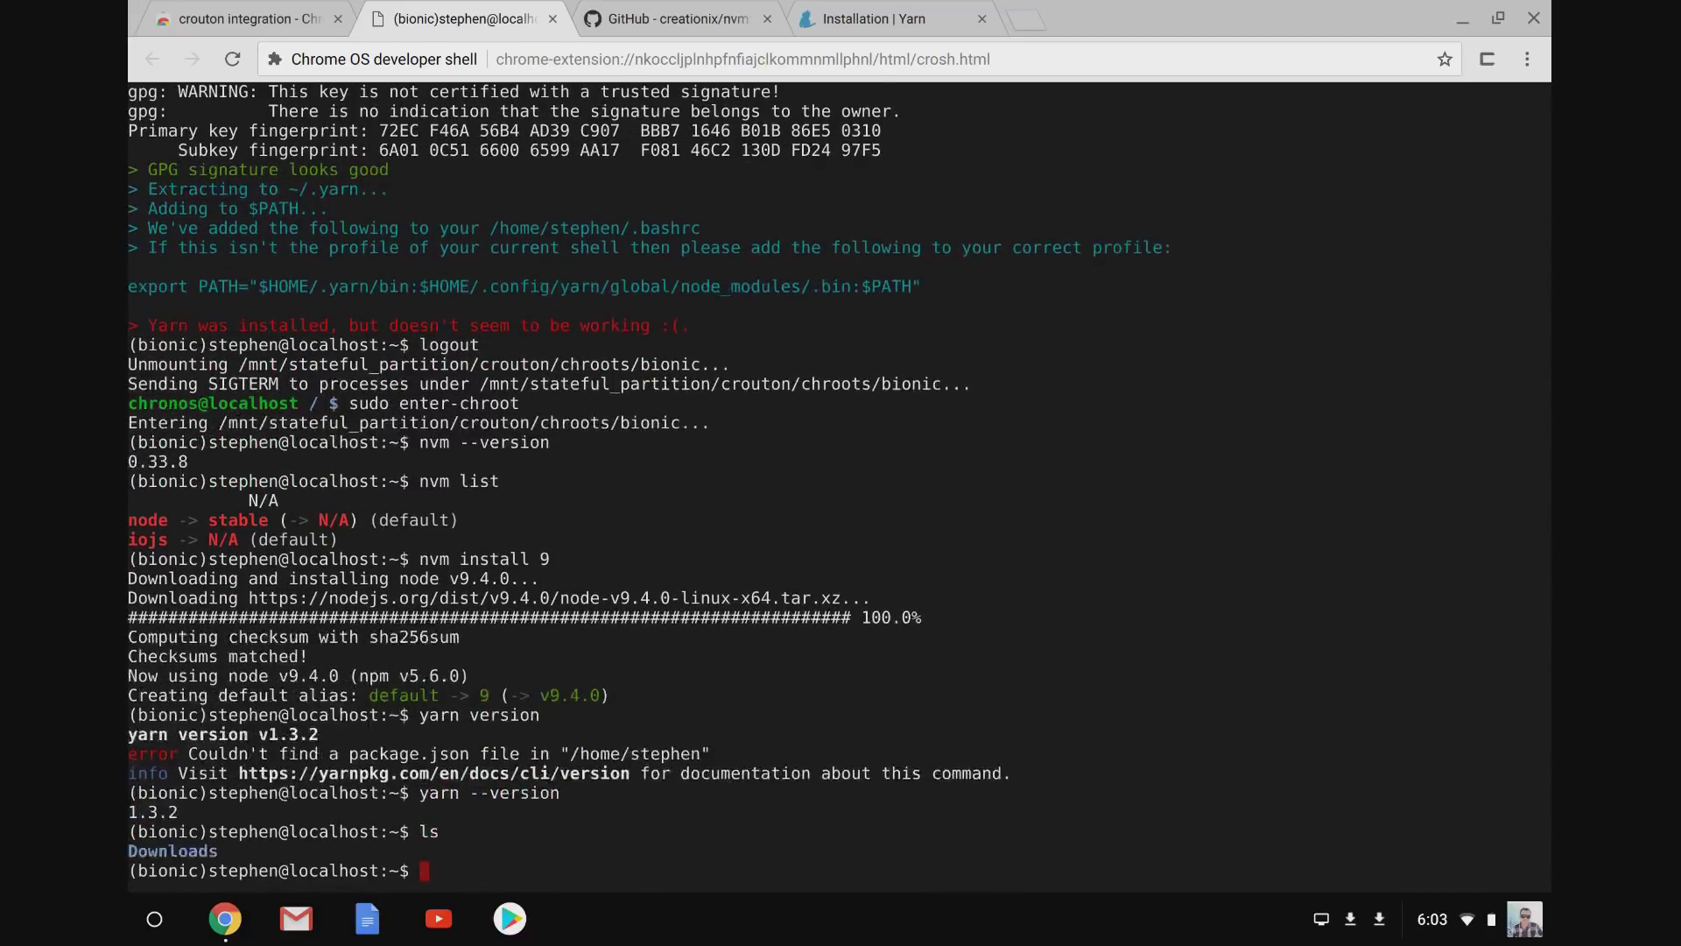
text(node --version)
key(Return)
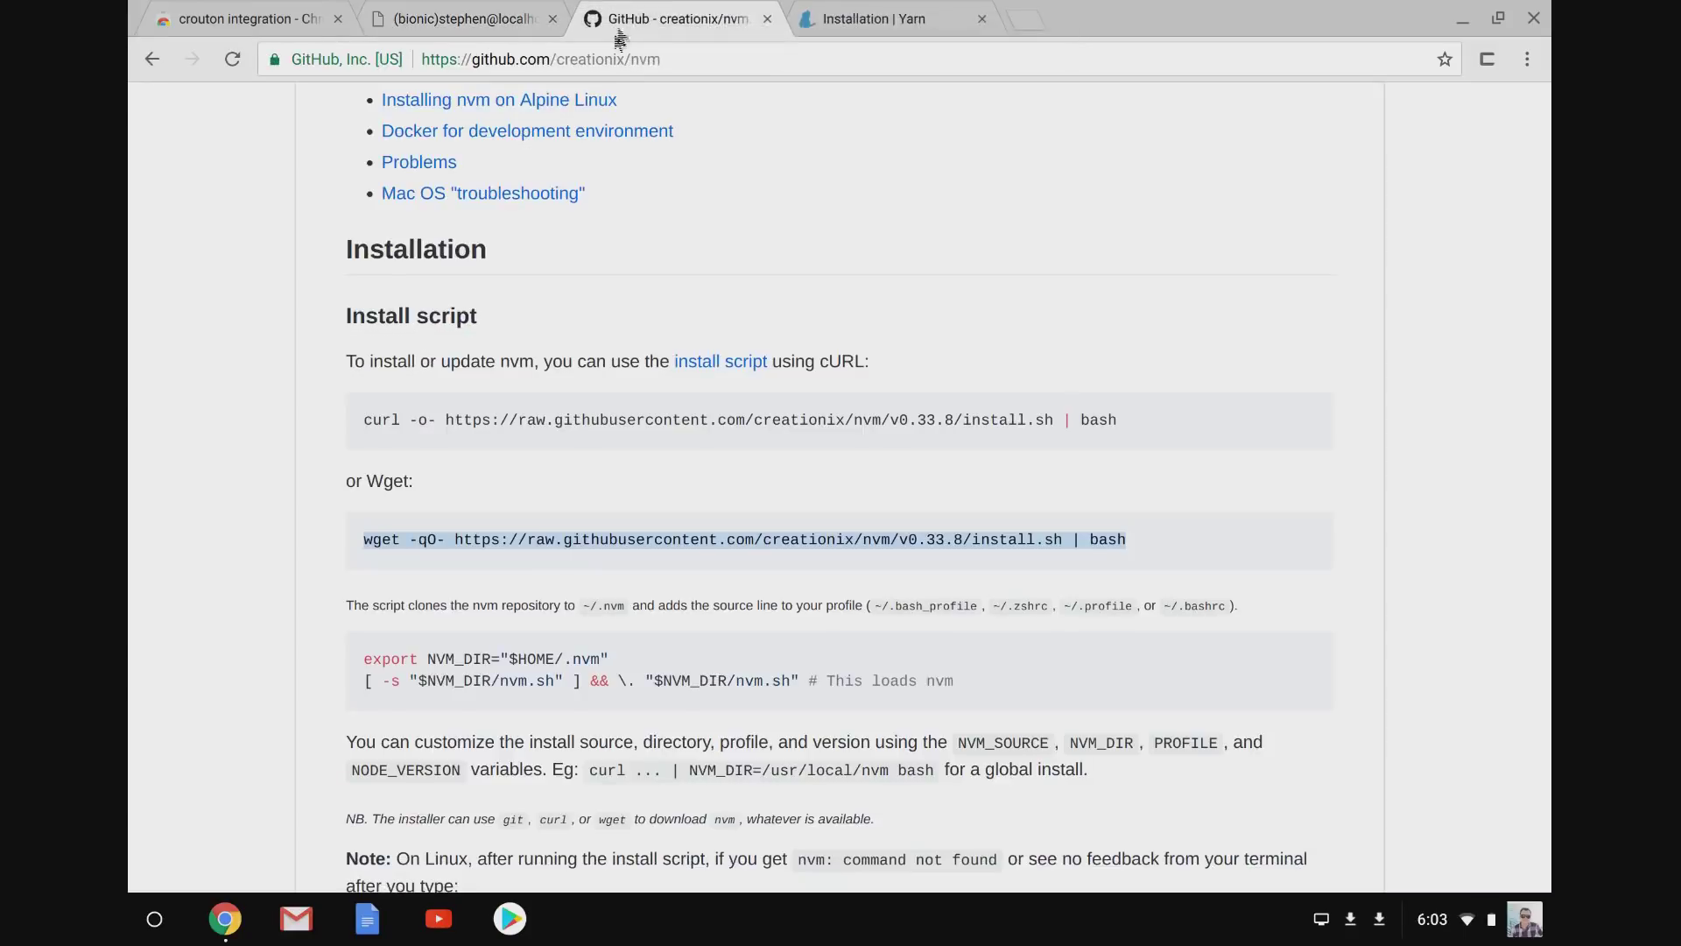
Load the fluin.io GitHub repository page and select its HTTPS clone address.
click(592, 58)
text(github.co)
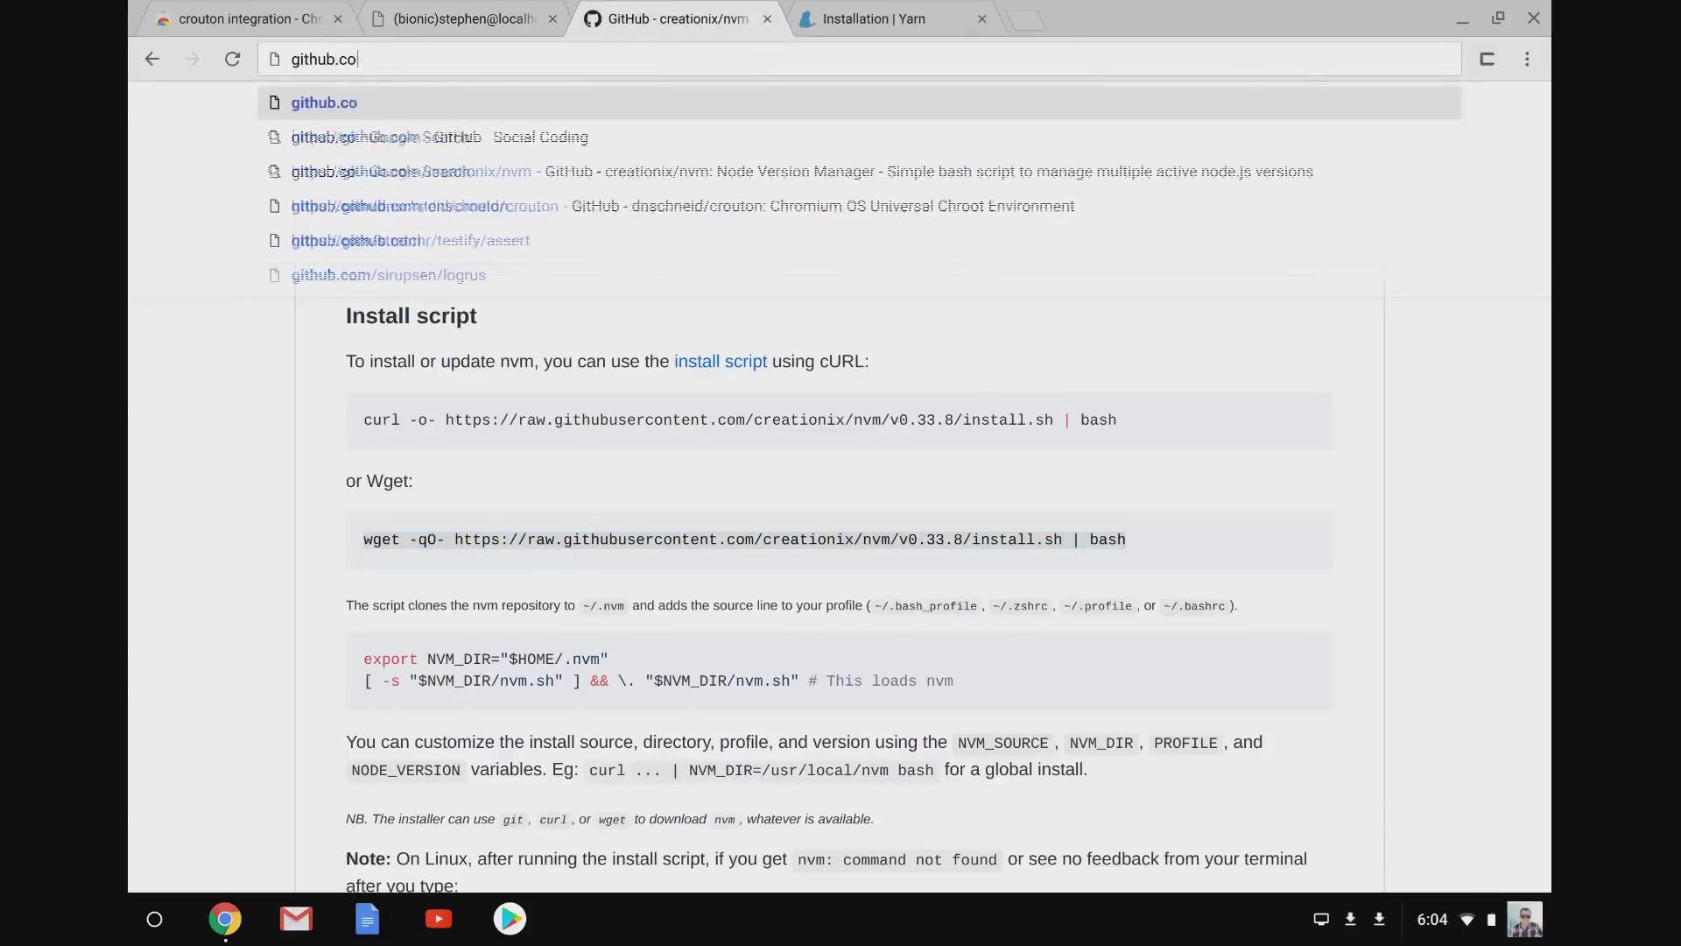
text(m/stephenfluin/fluin.io)
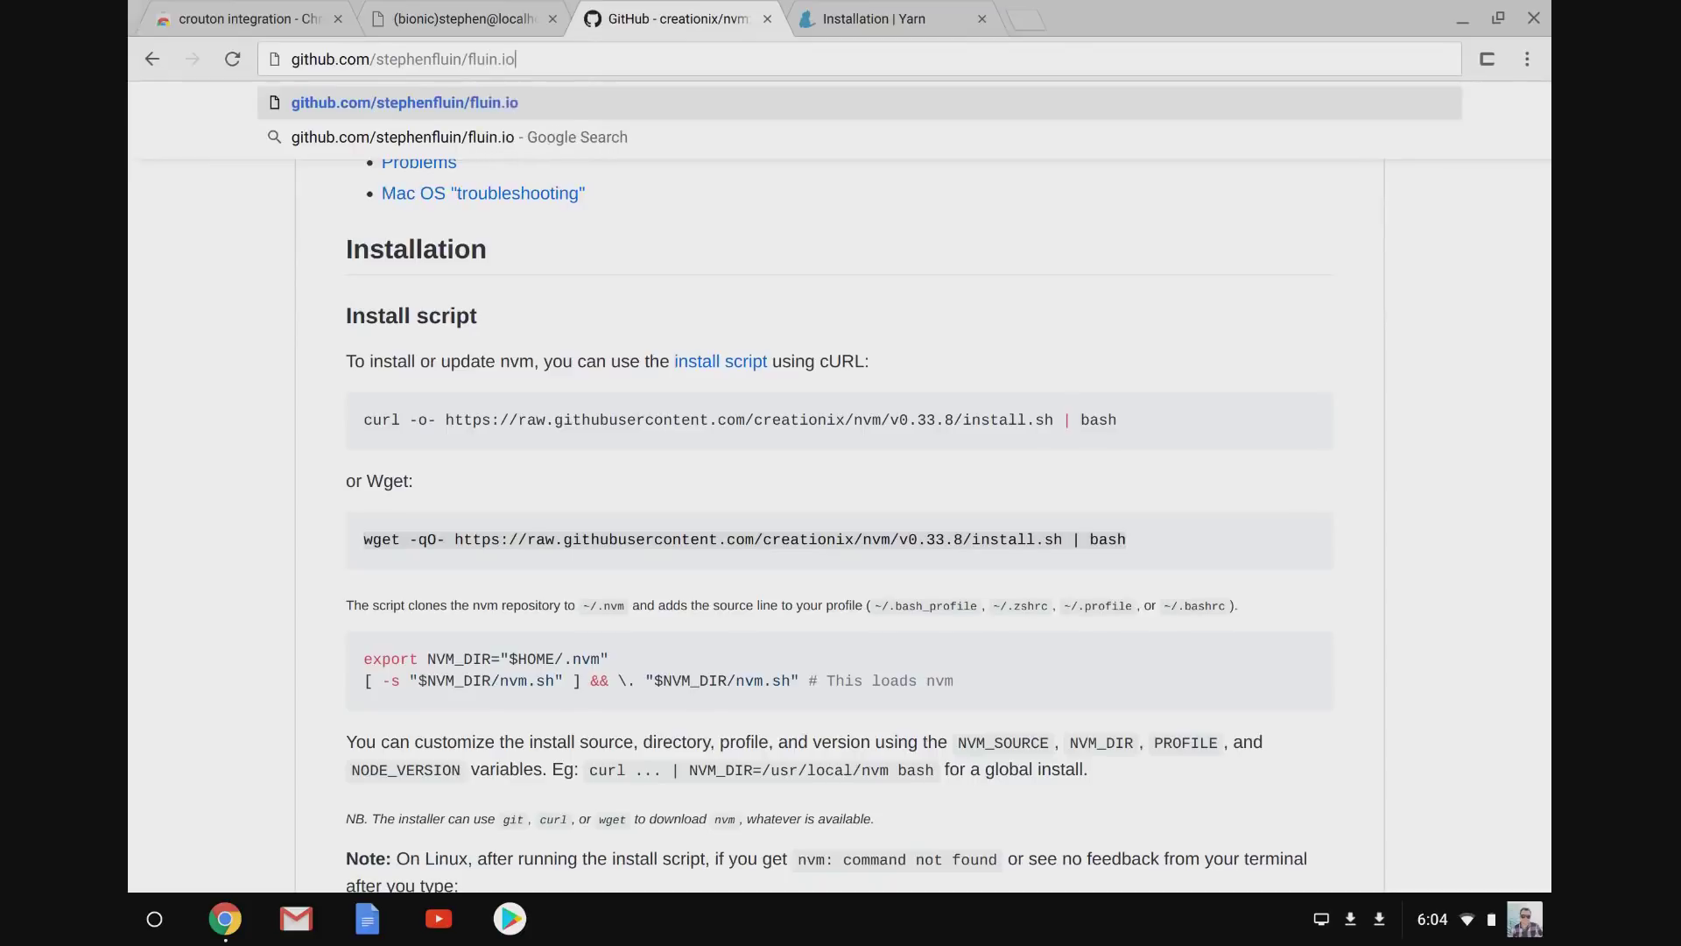
key(Return)
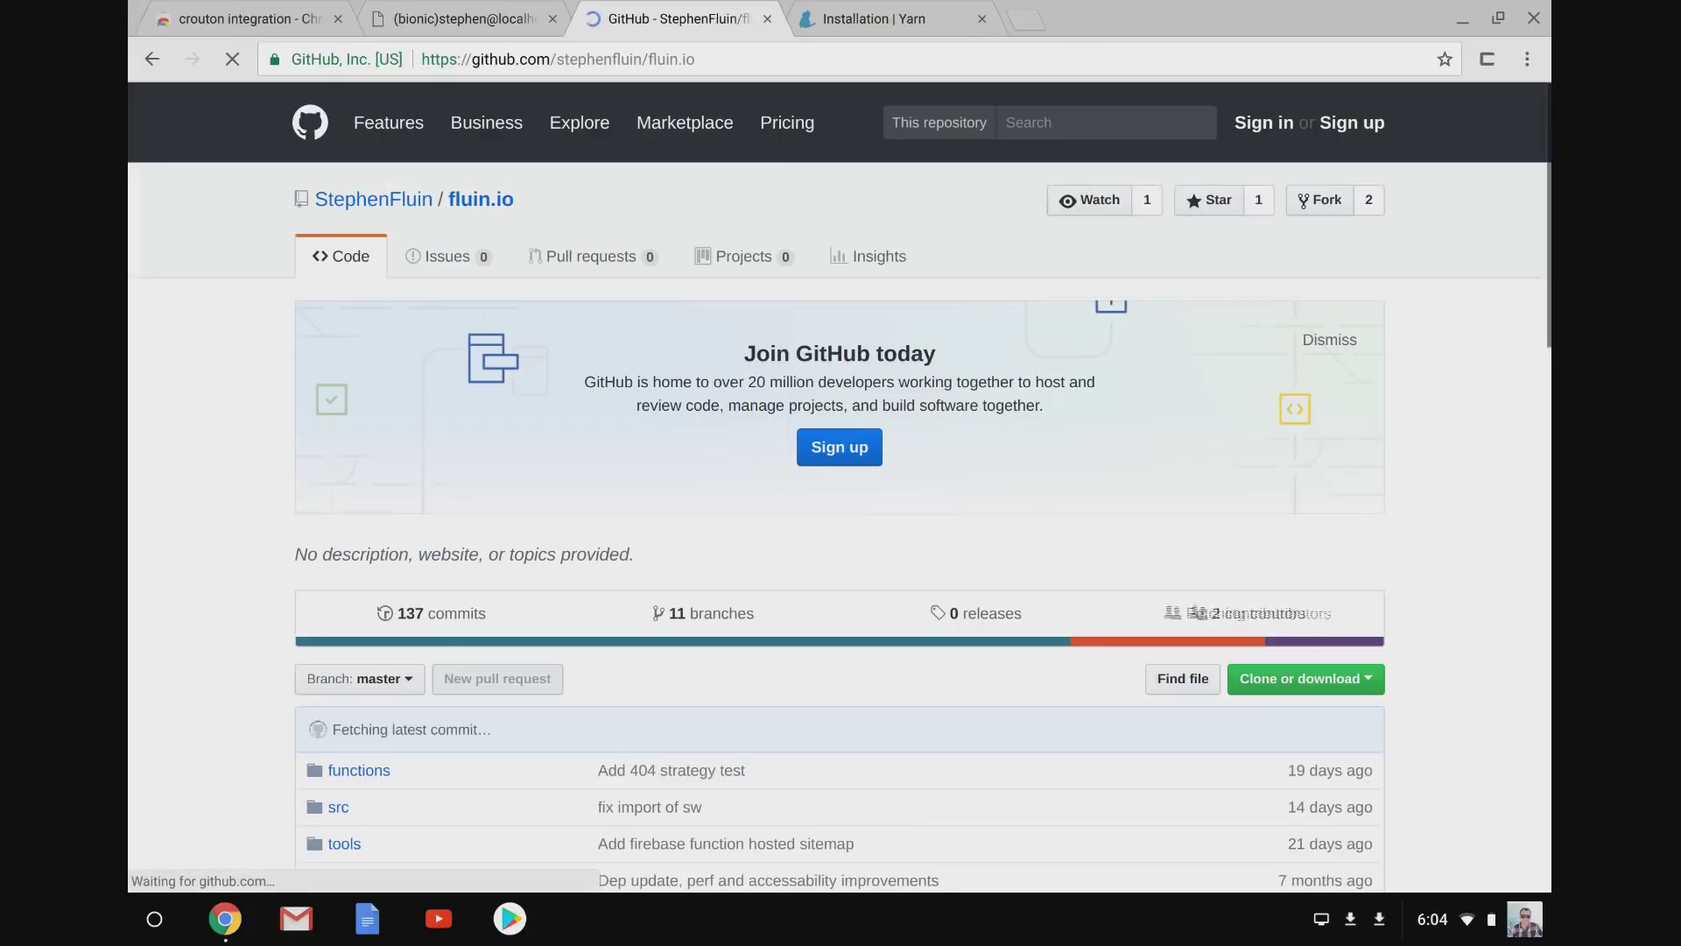
click(1314, 679)
click(1248, 786)
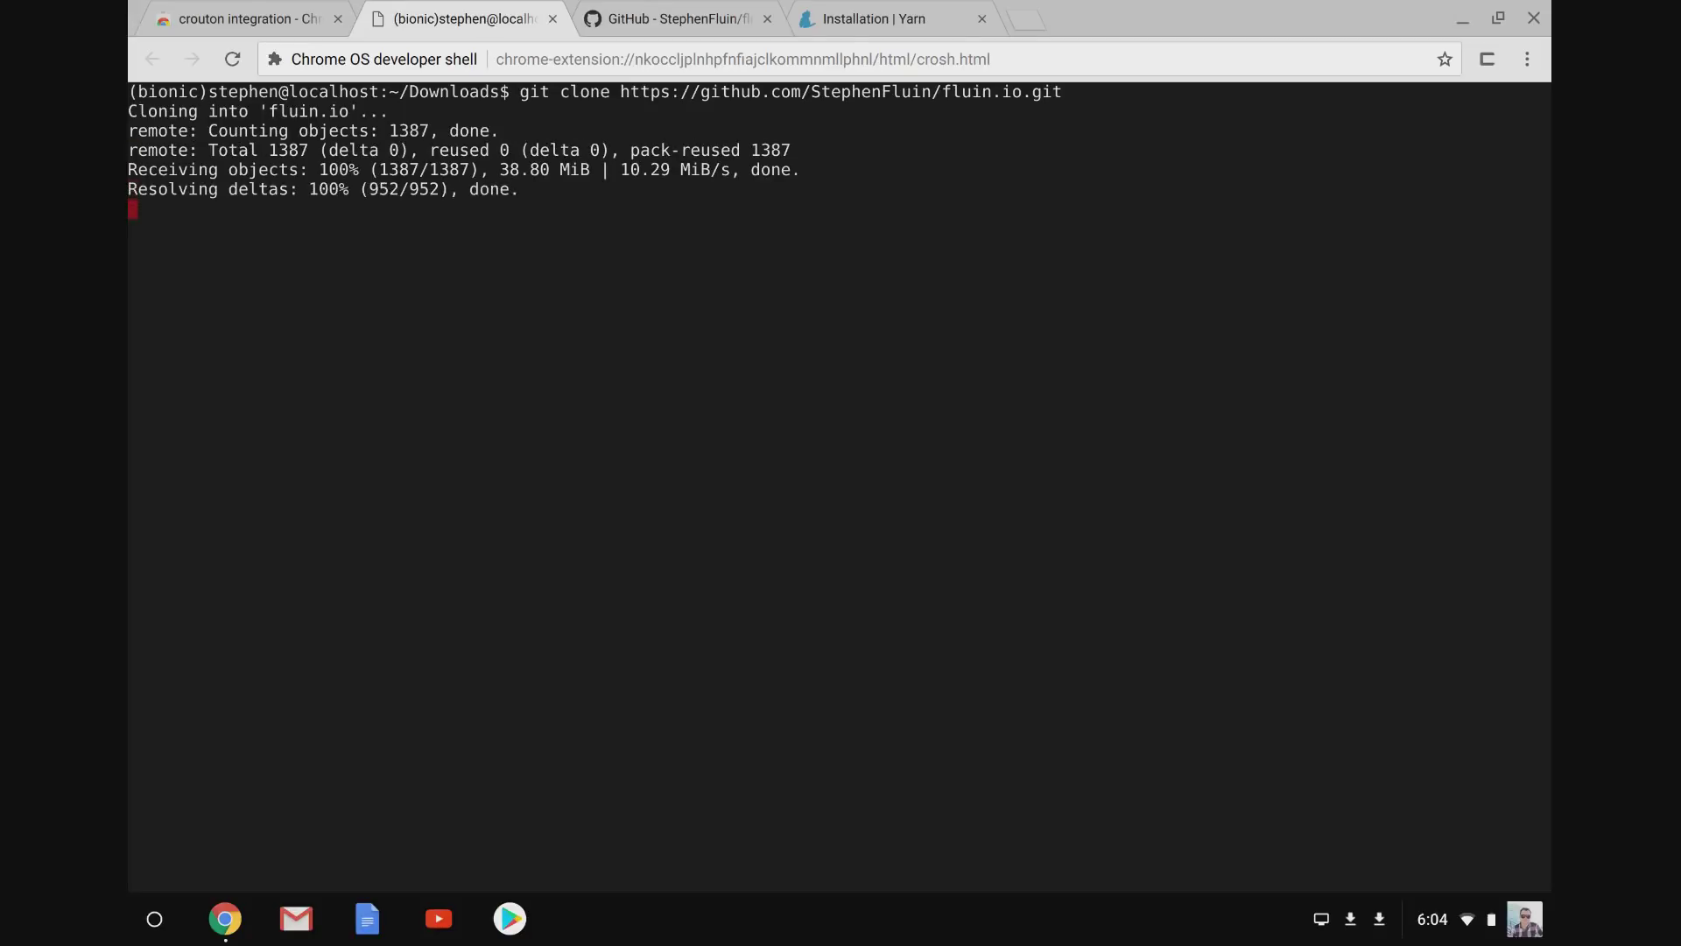
Install the fluin.io project's dependencies by running yarn in its folder.
text(cd flu)
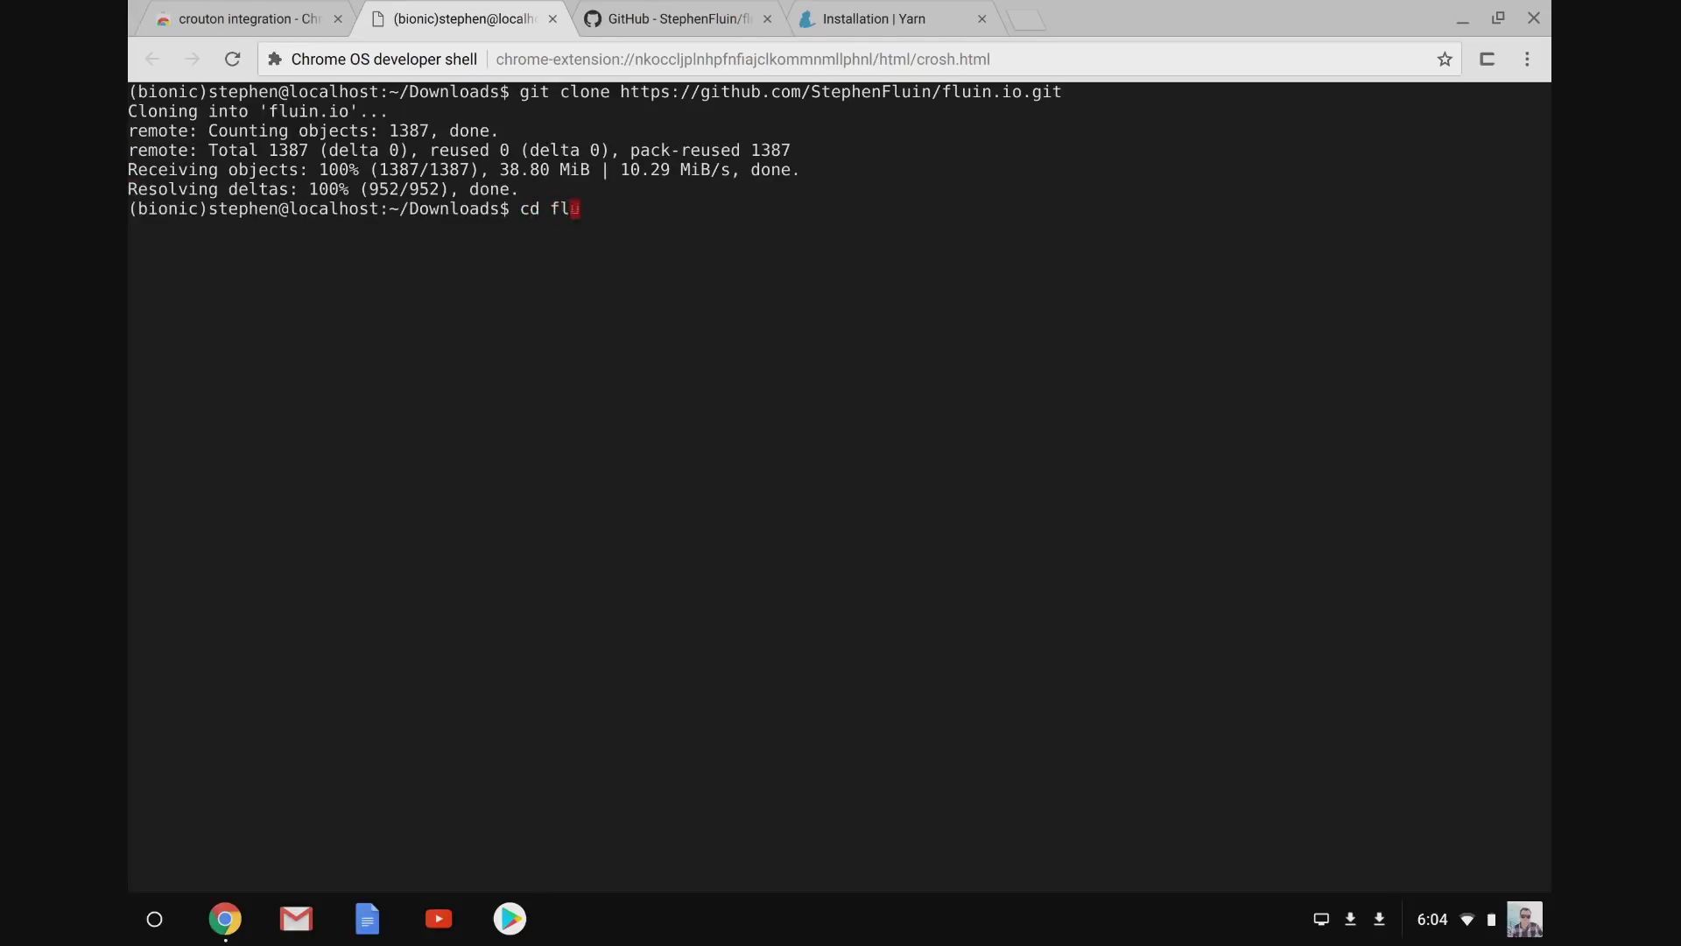
key(Tab)
key(Return)
text(yarn)
key(Return)
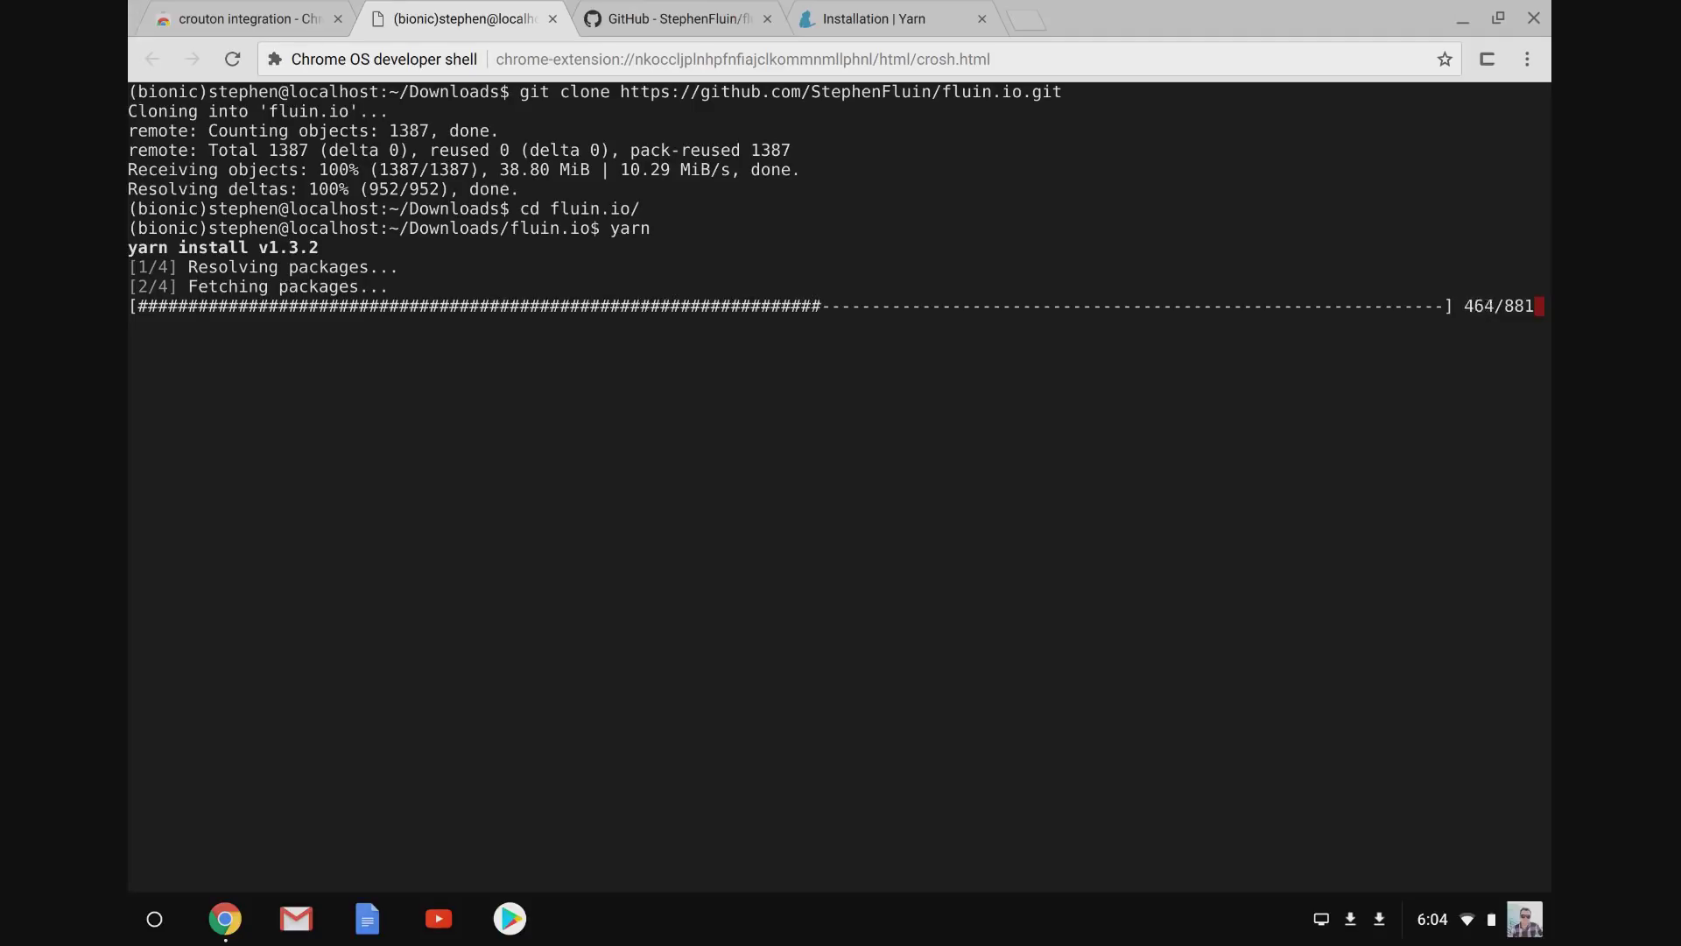
Open a second crosh tab beside the first, start shell, and run sudo enter-chroot.
key(ctrl+alt+t)
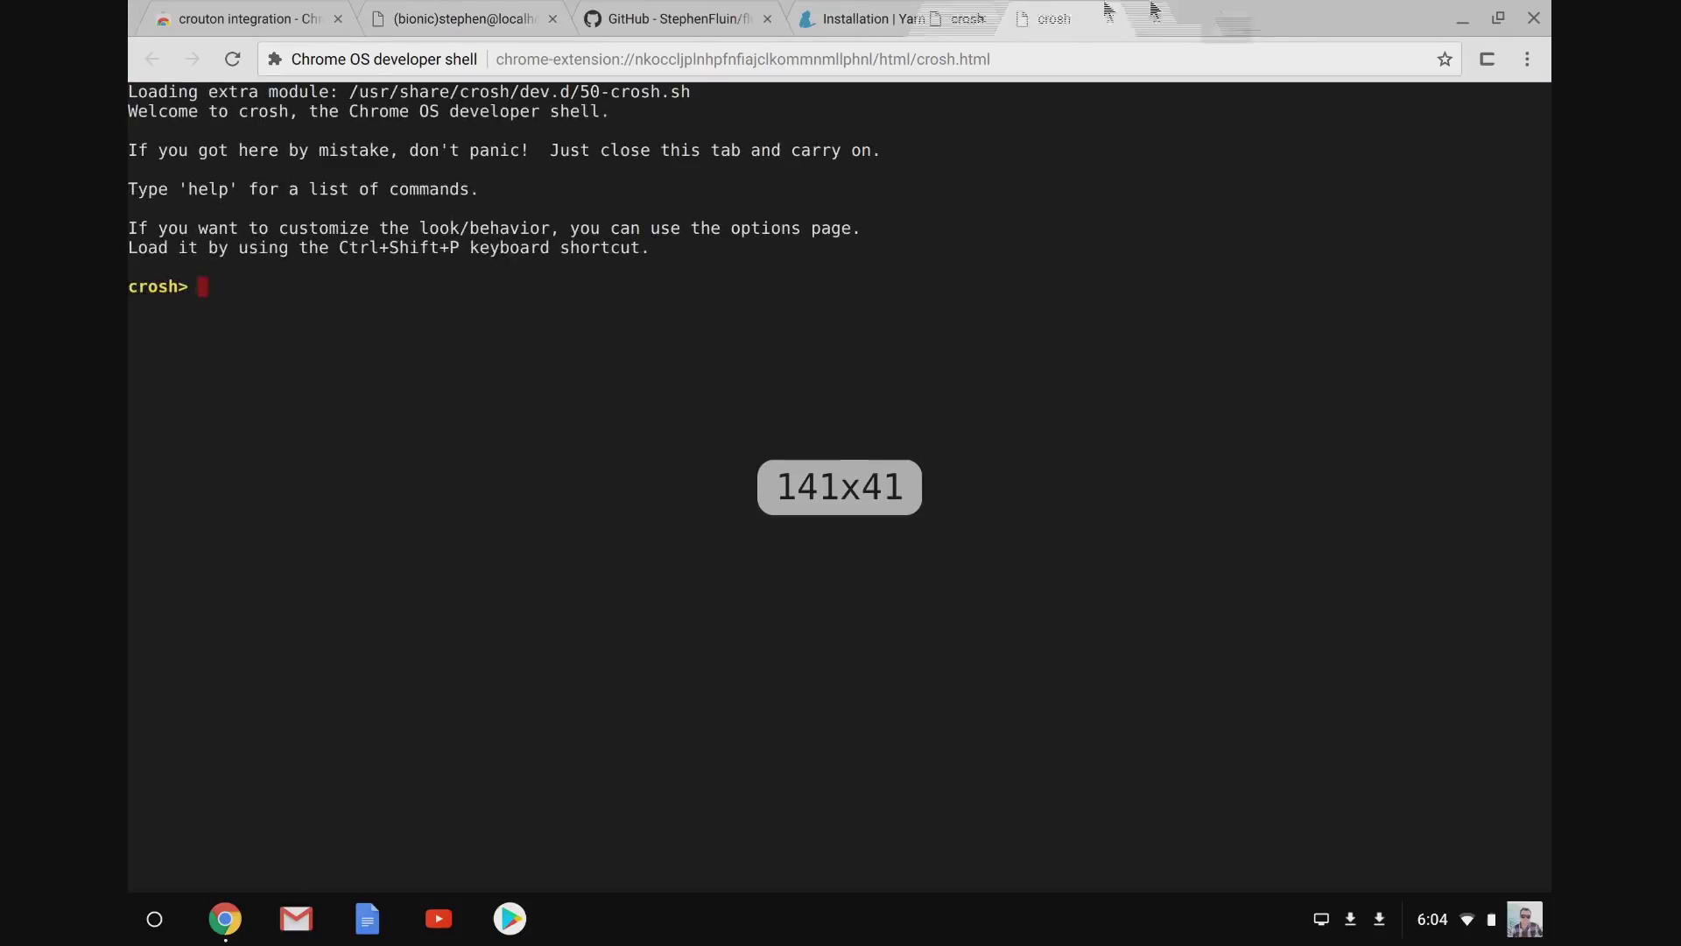
drag(1108, 11, 807, 11)
text(shell)
key(Return)
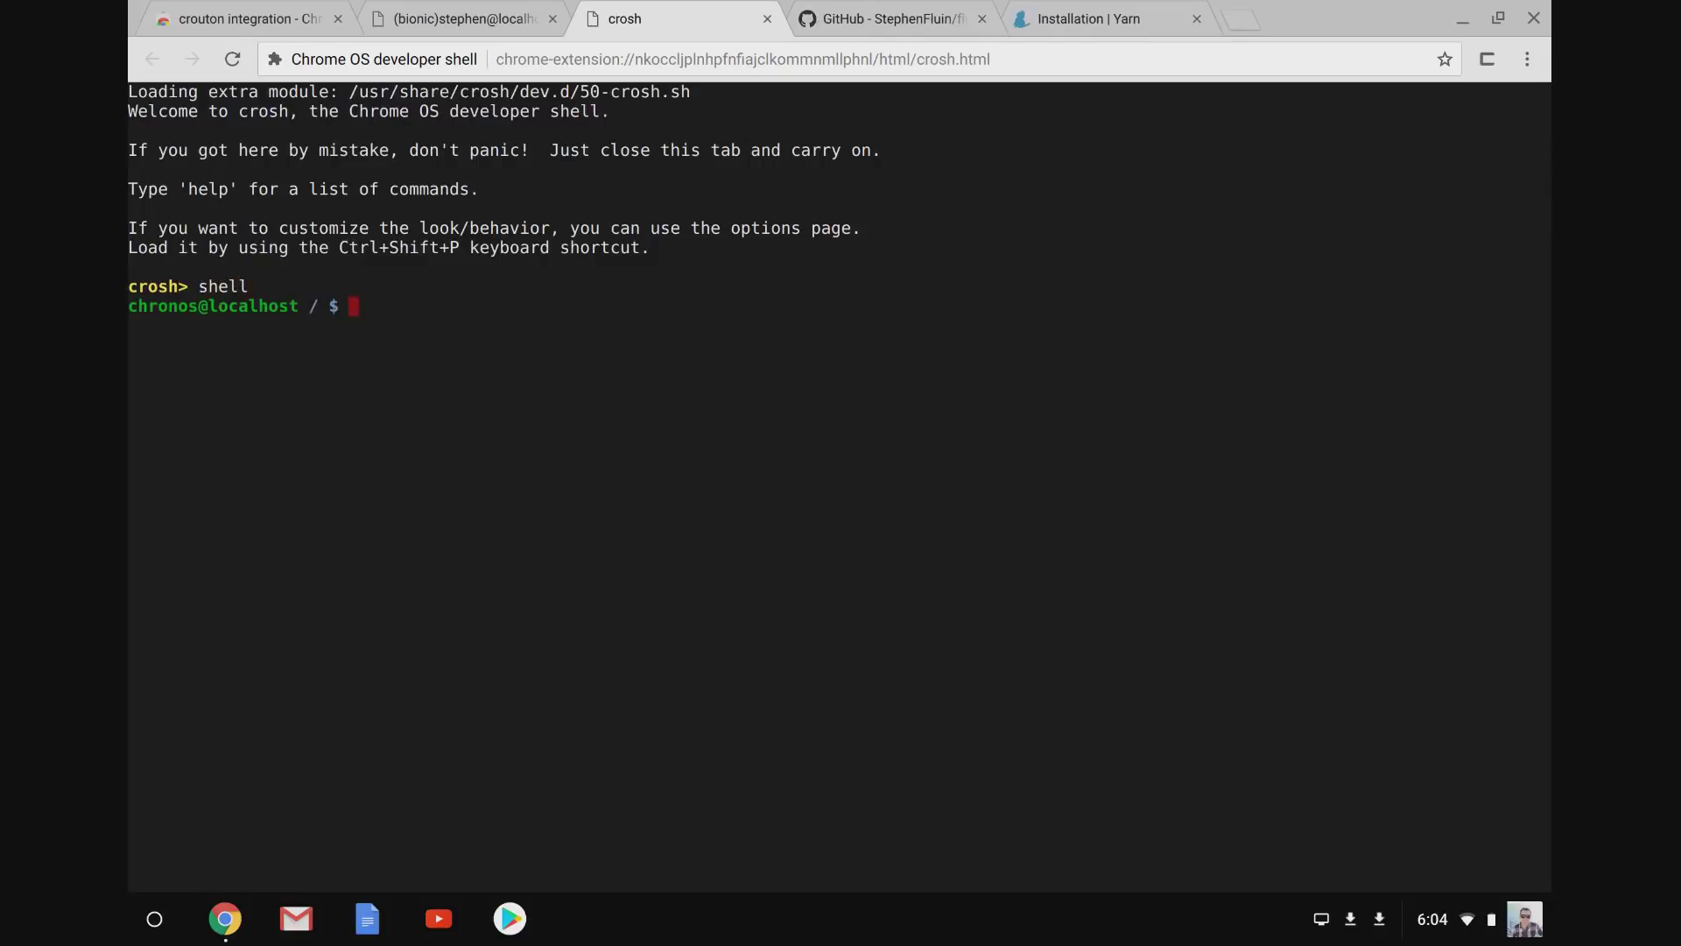
text(sudo enter-chroot)
key(Return)
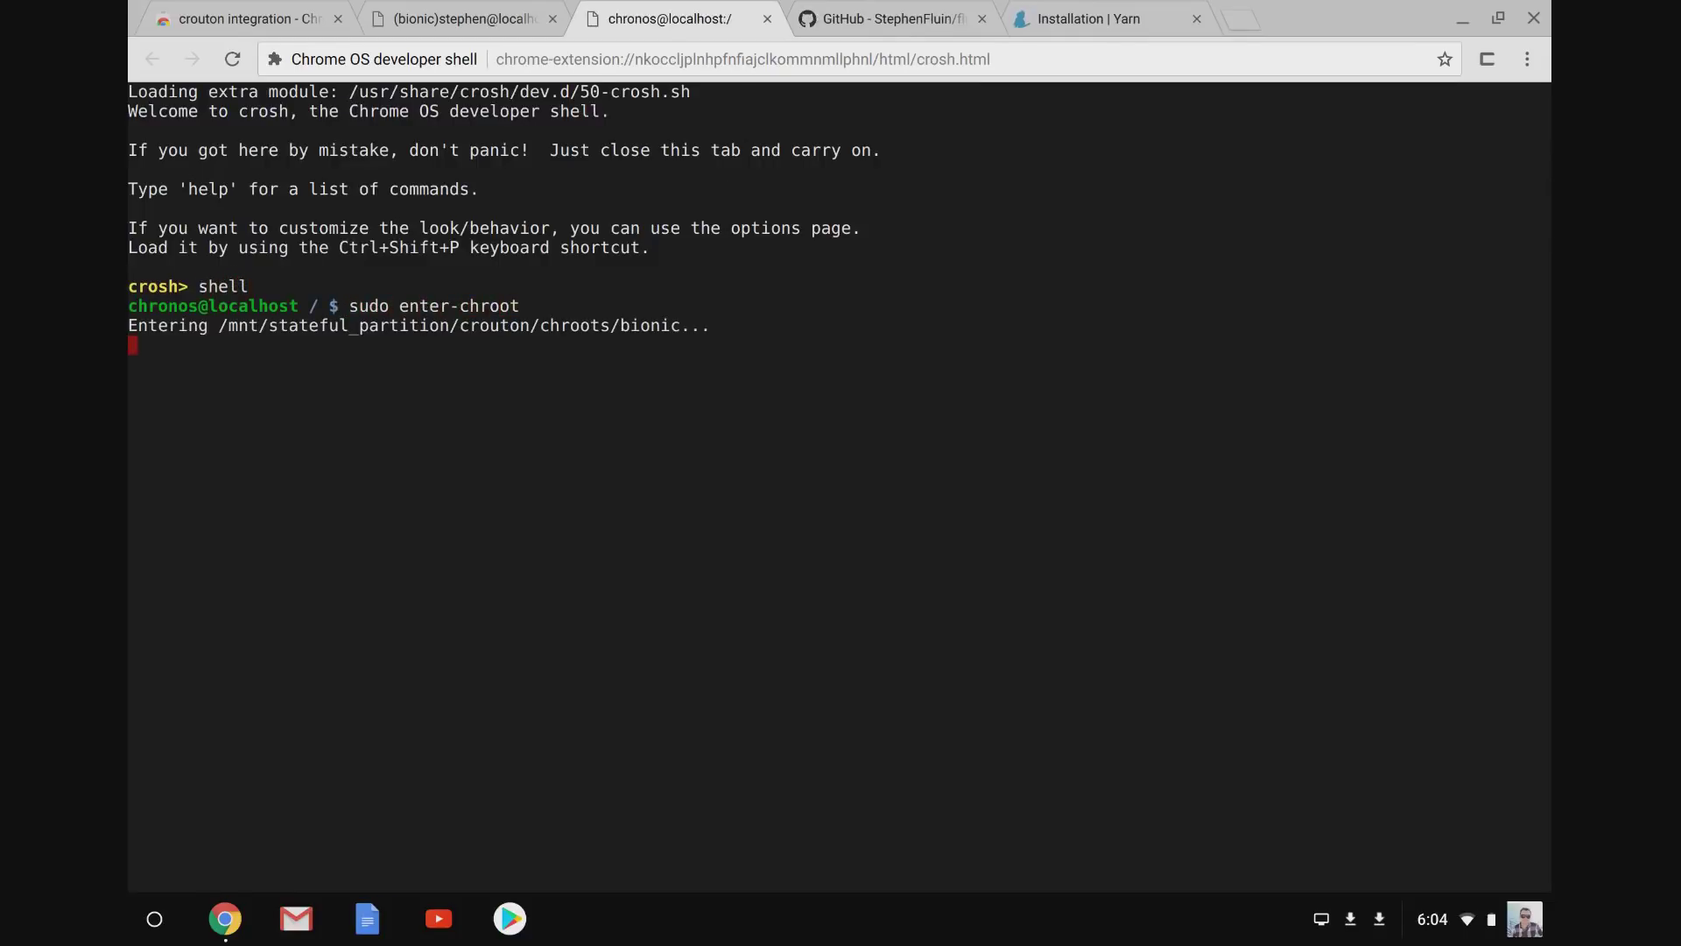
click(438, 18)
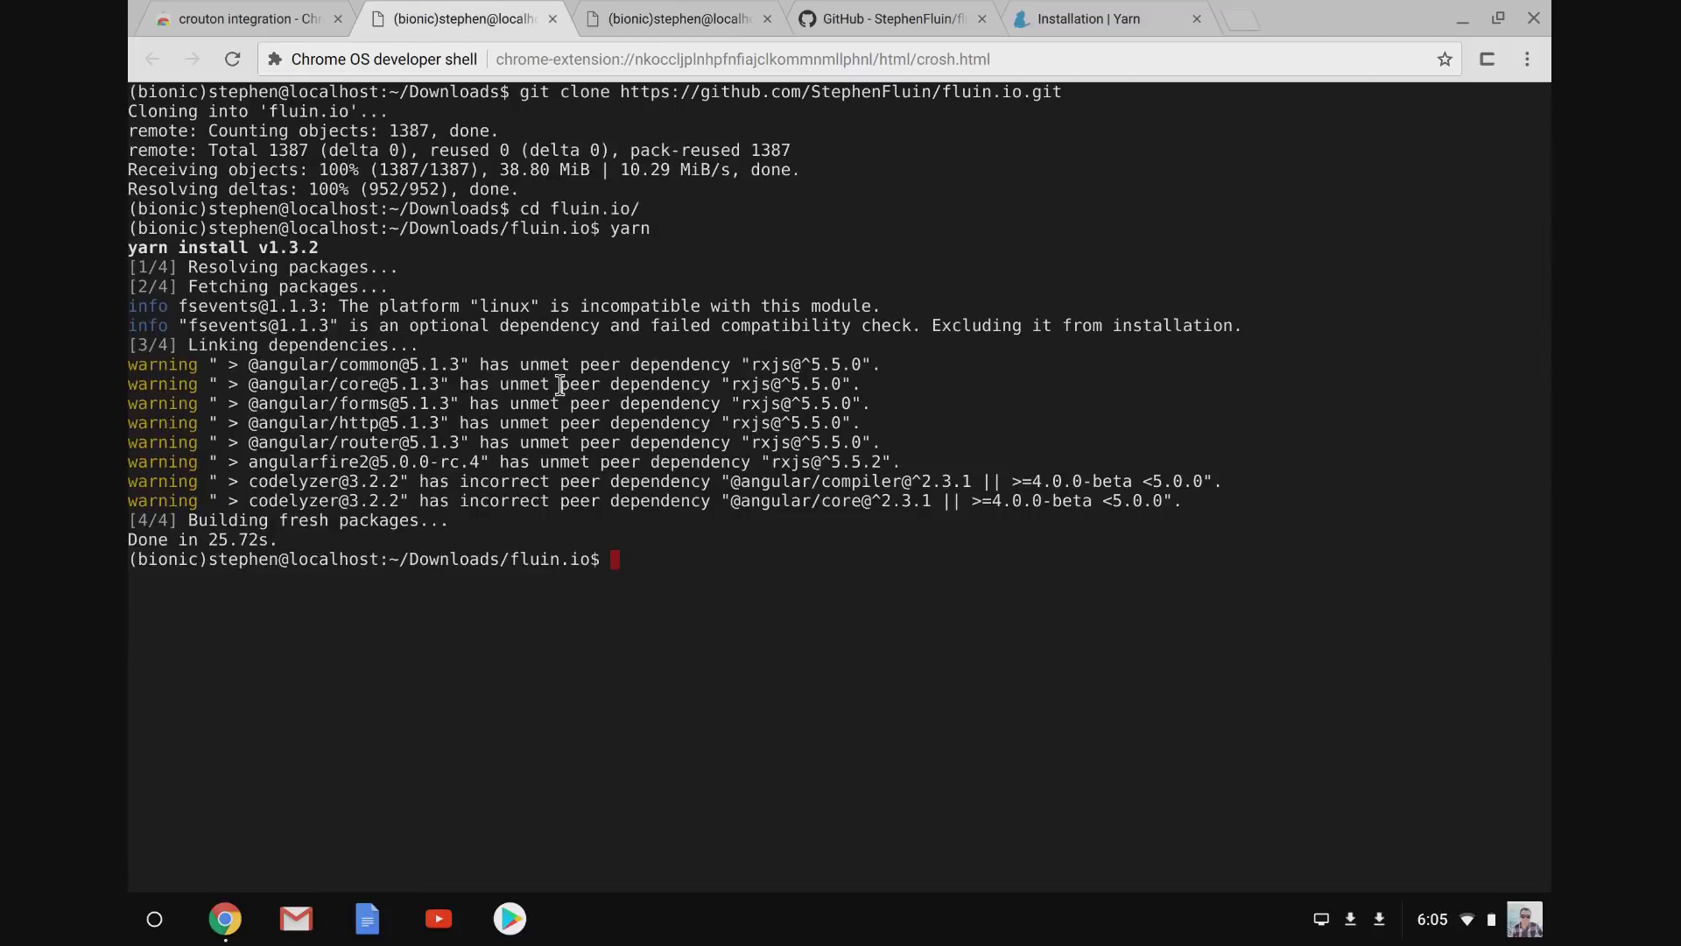
text(ng serve)
key(Return)
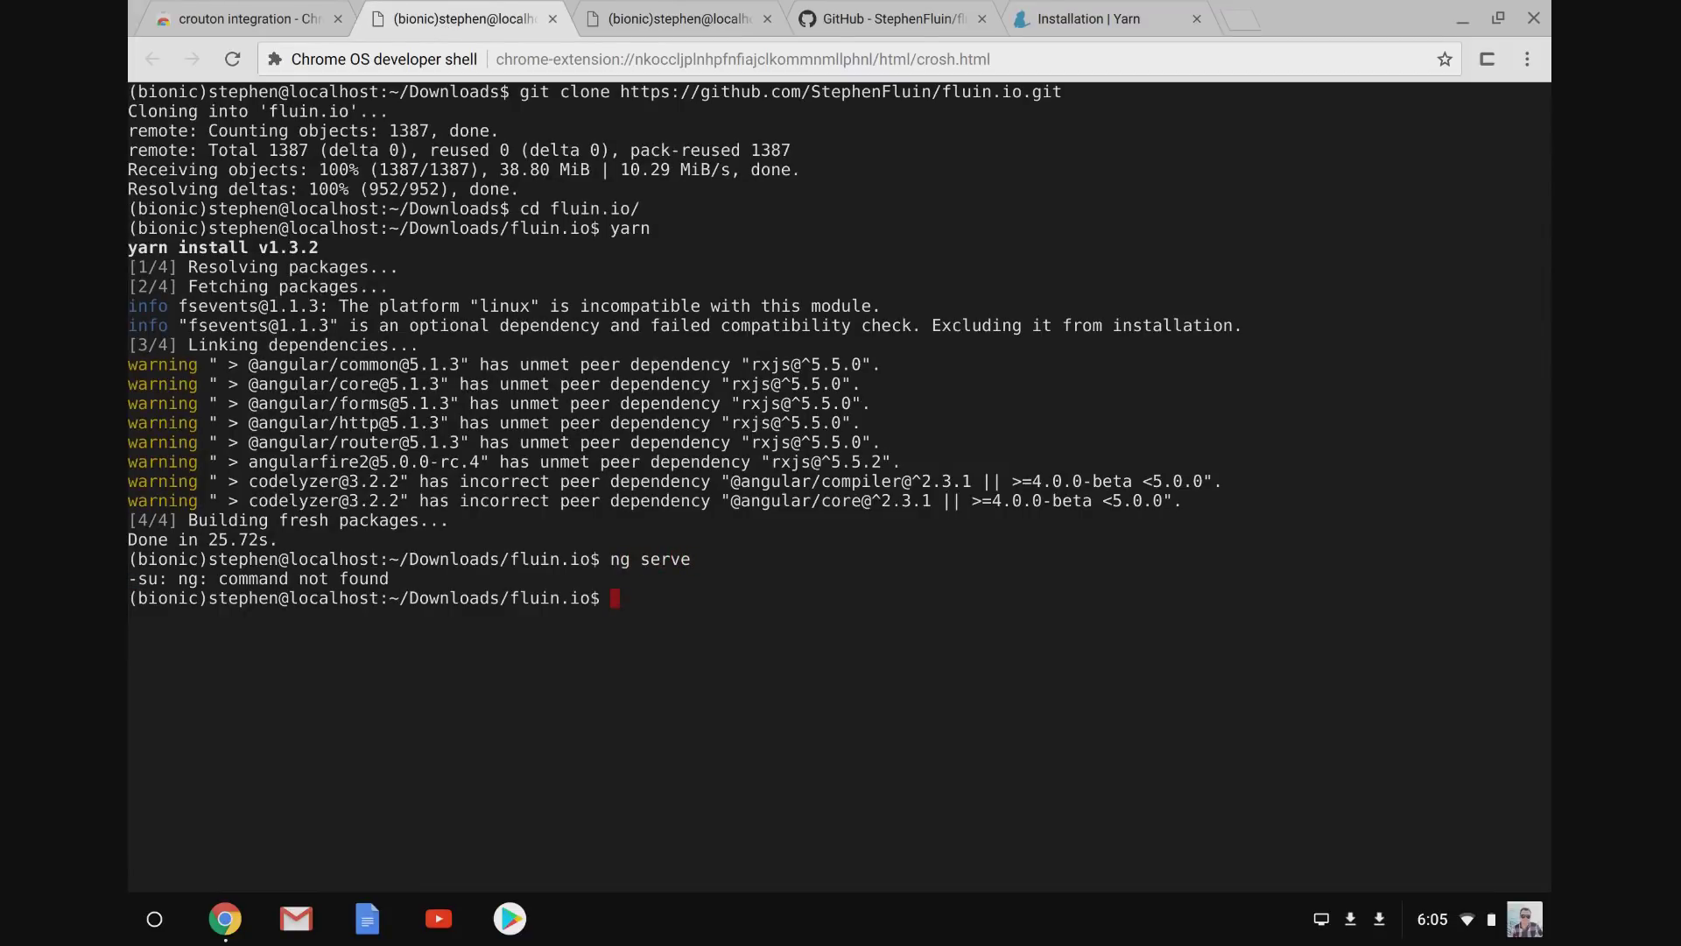
text(ls)
key(Return)
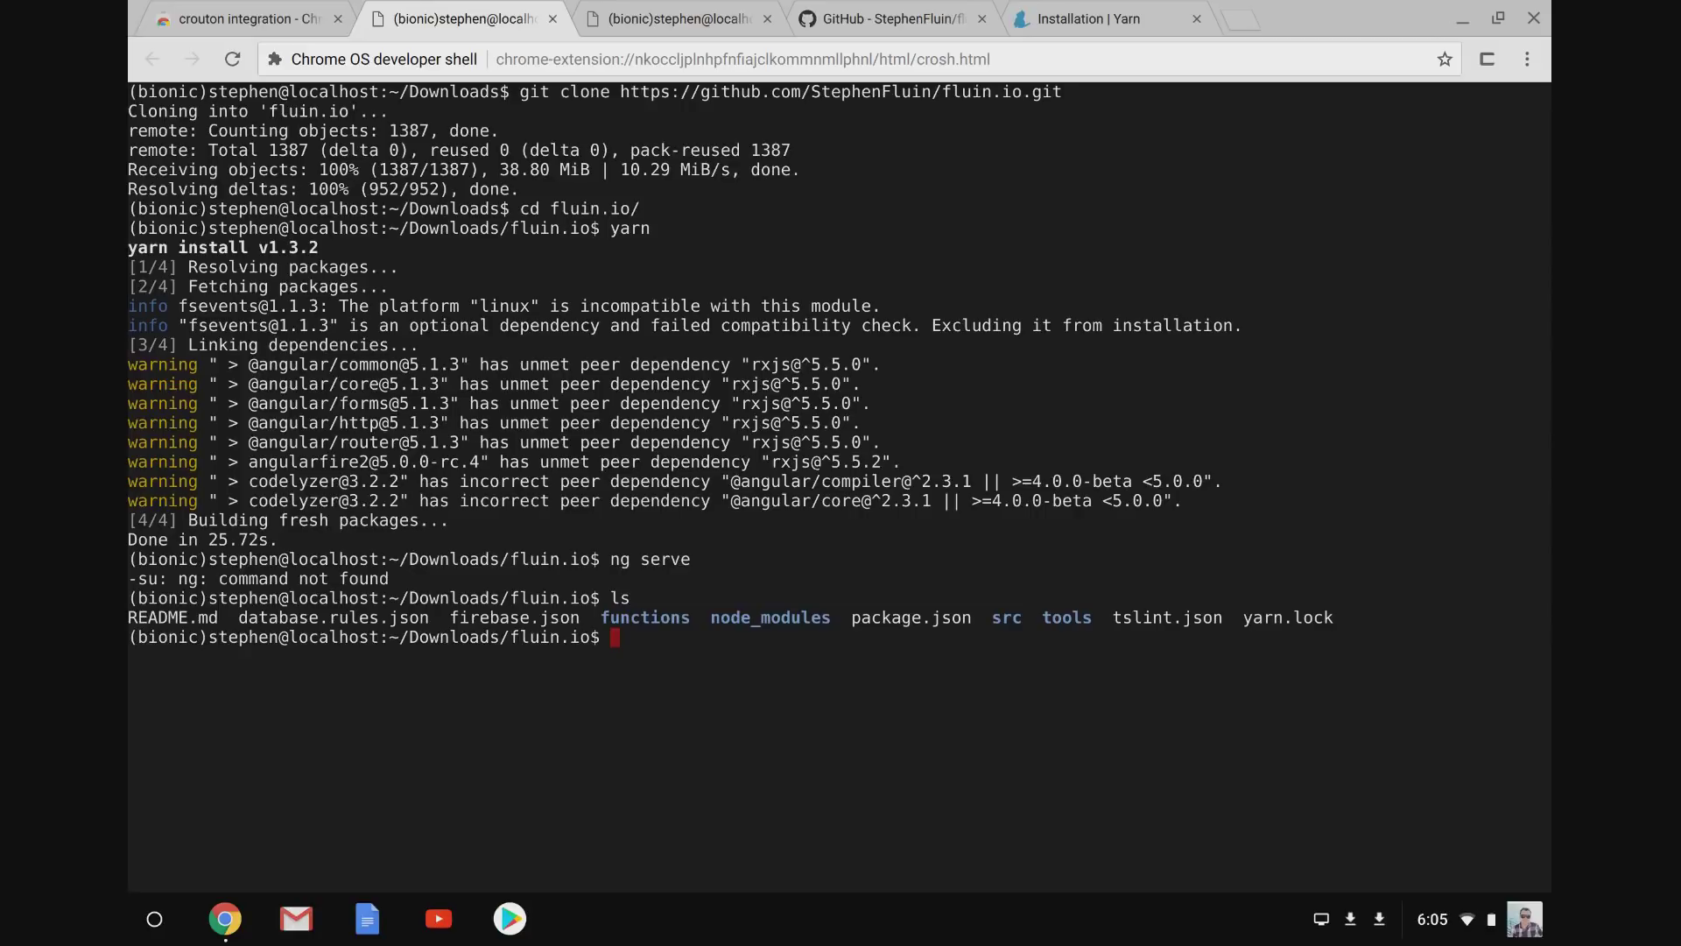
text(yarn global add @ang)
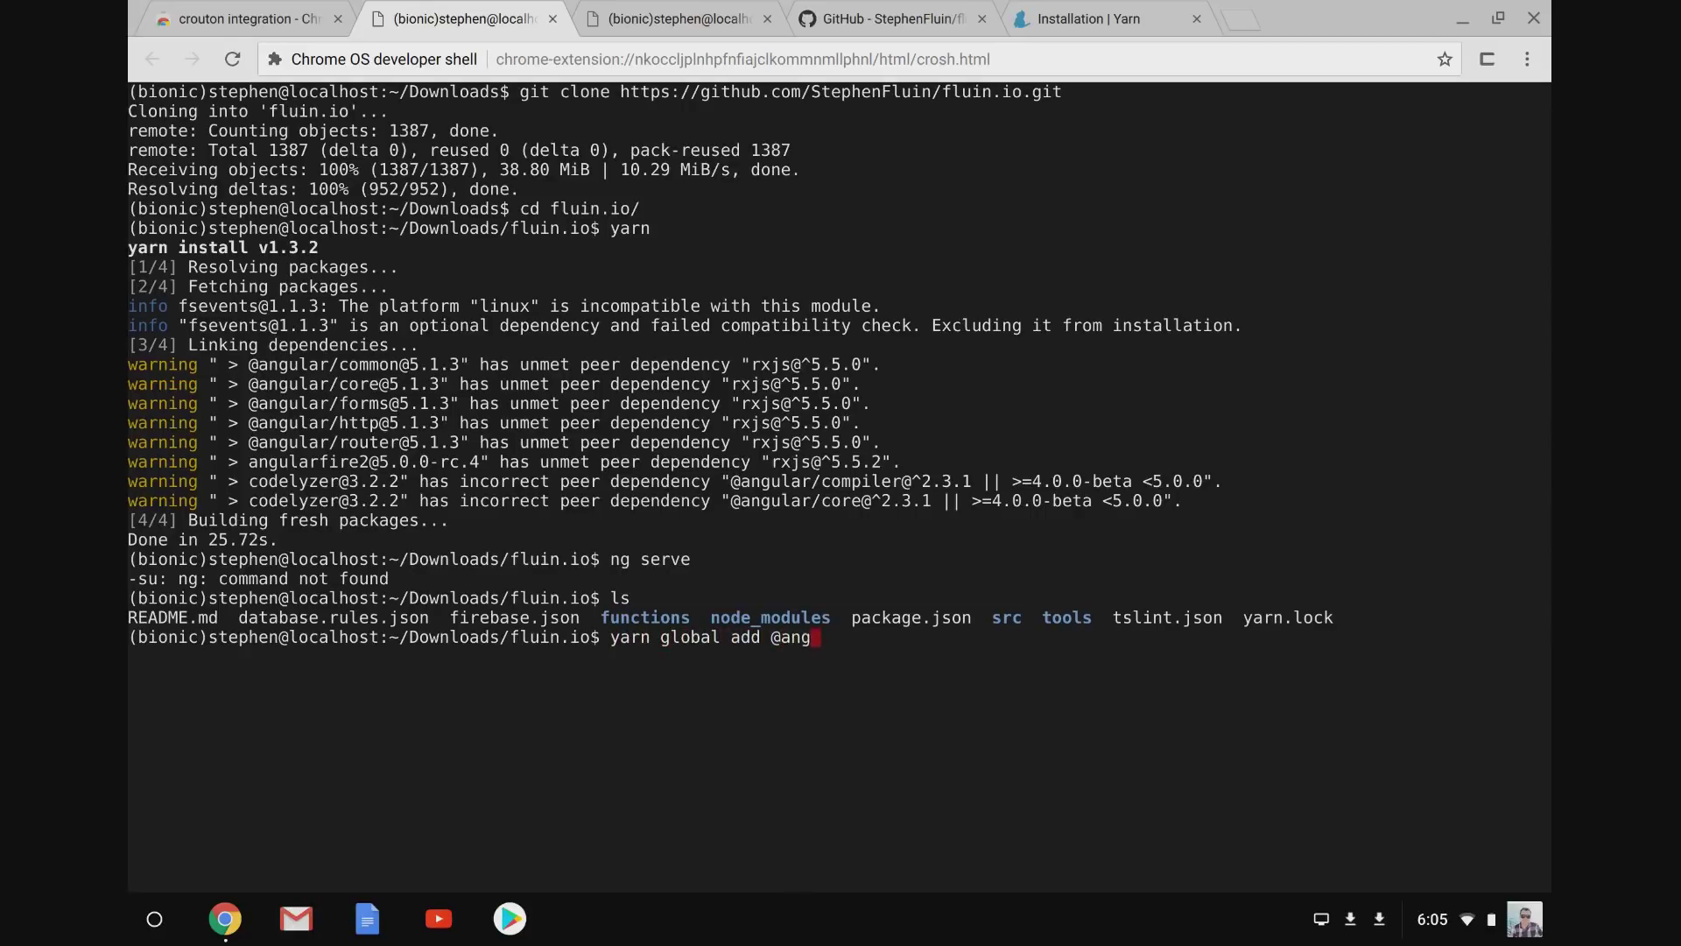
text(ular/cli)
key(Return)
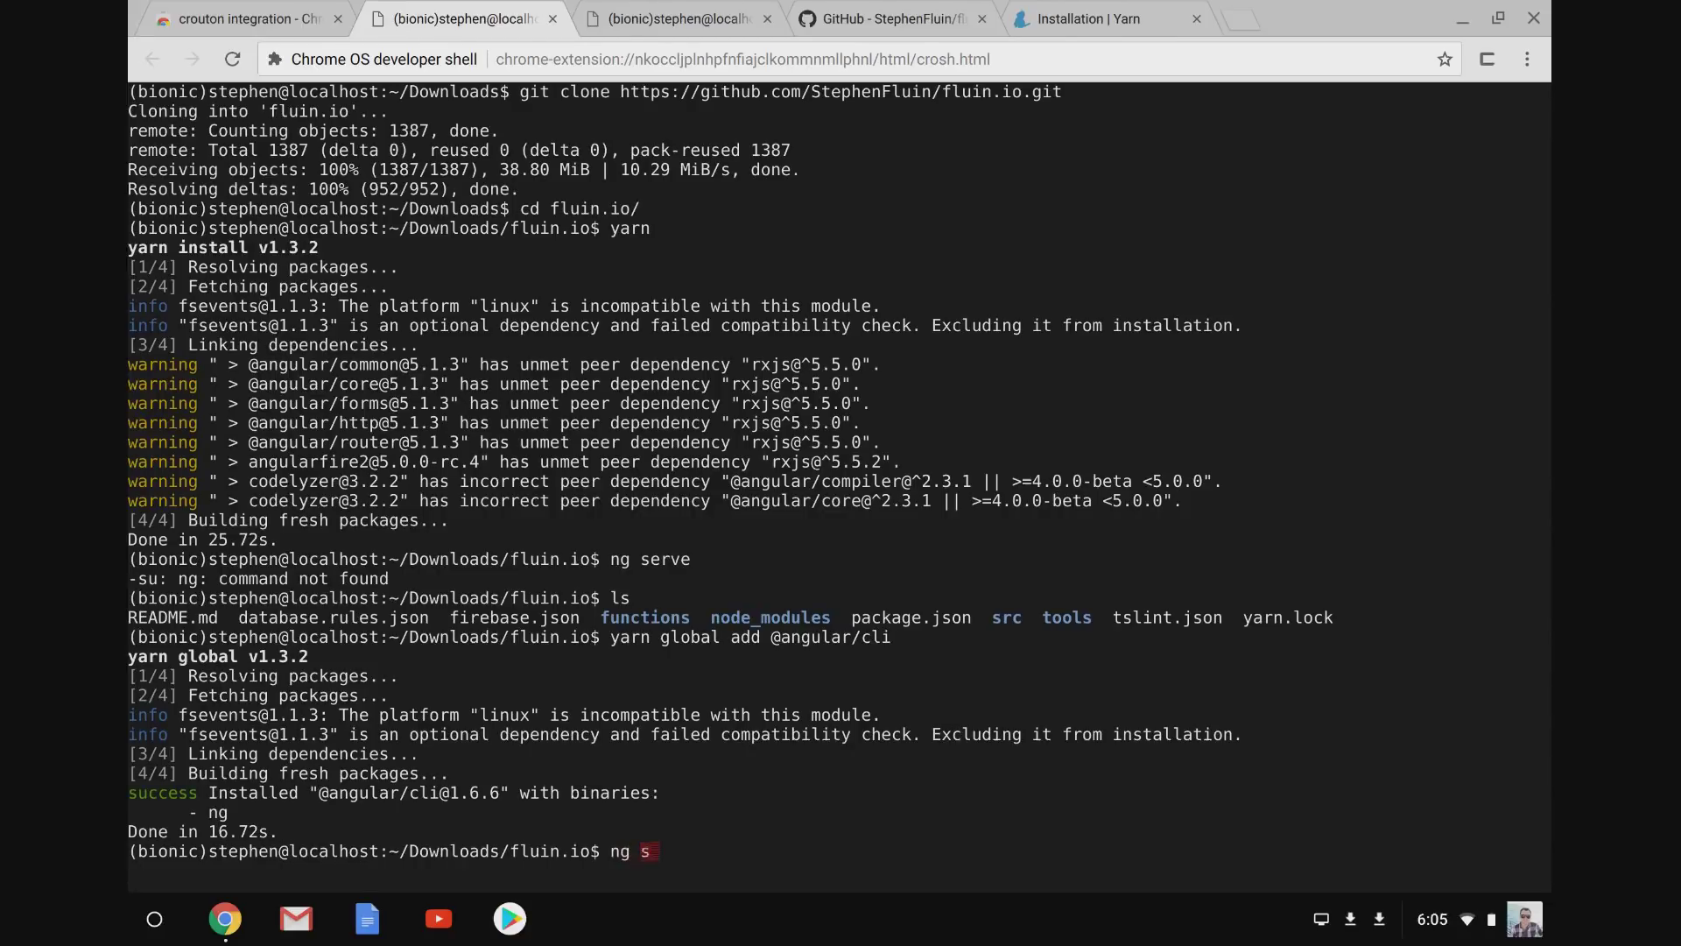
text(erve)
key(Return)
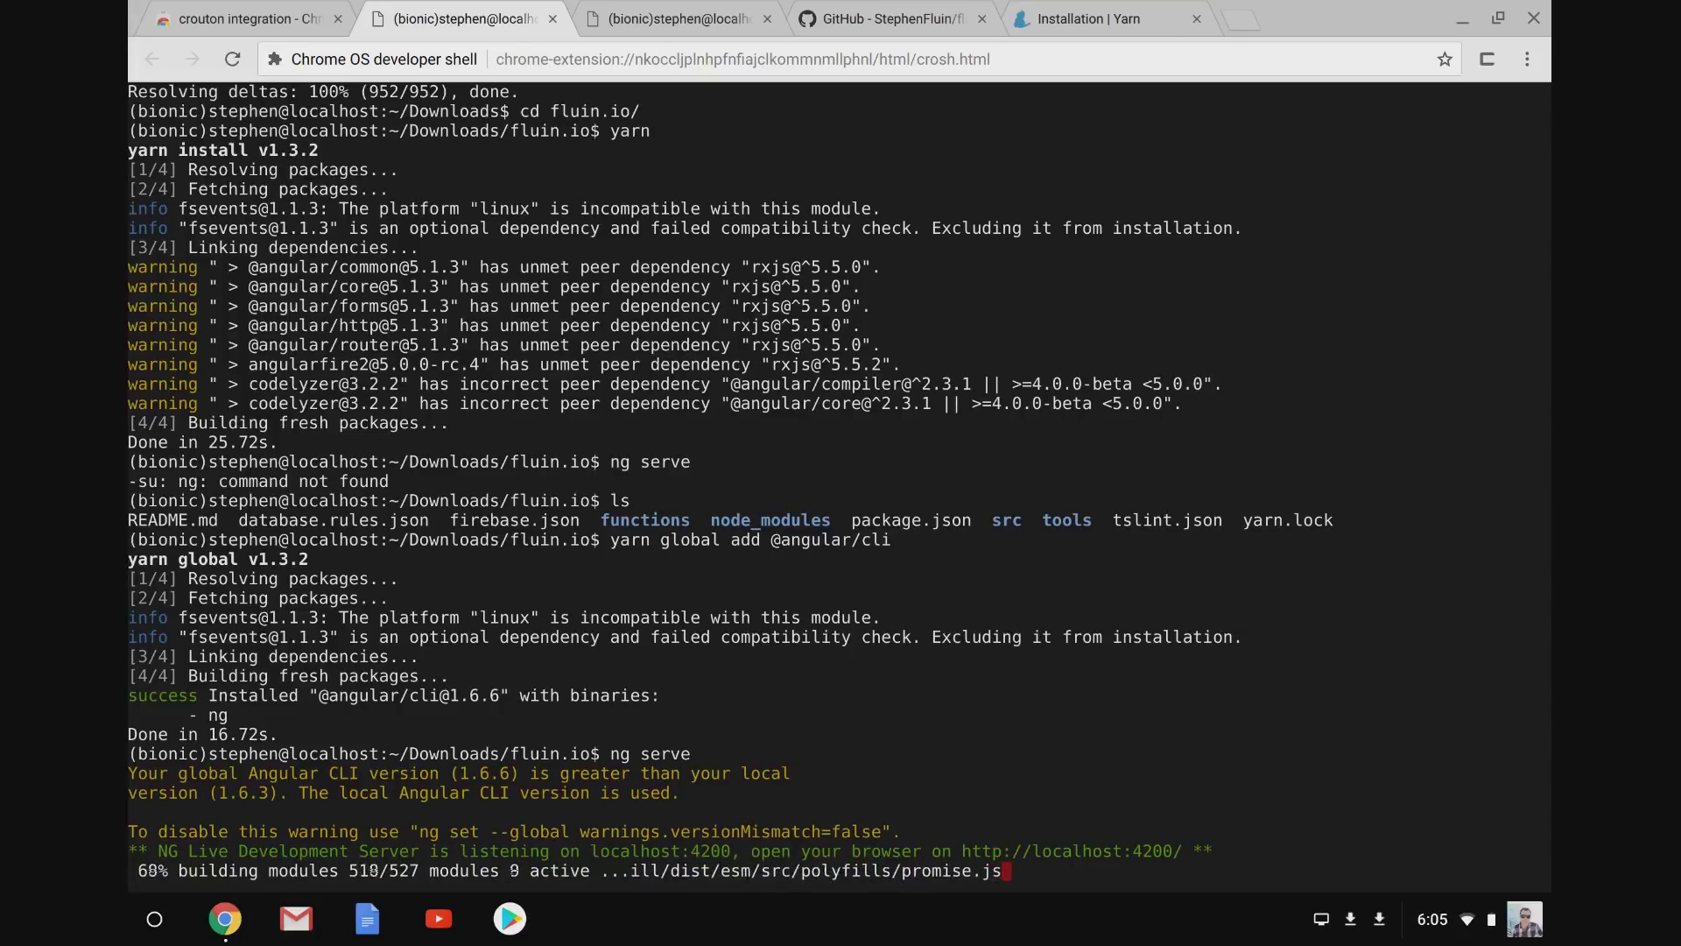
Load localhost:4200 in a new tab, correcting the mistyped 4000 port, then return to ng serve.
key(ctrl+t)
text(localhost)
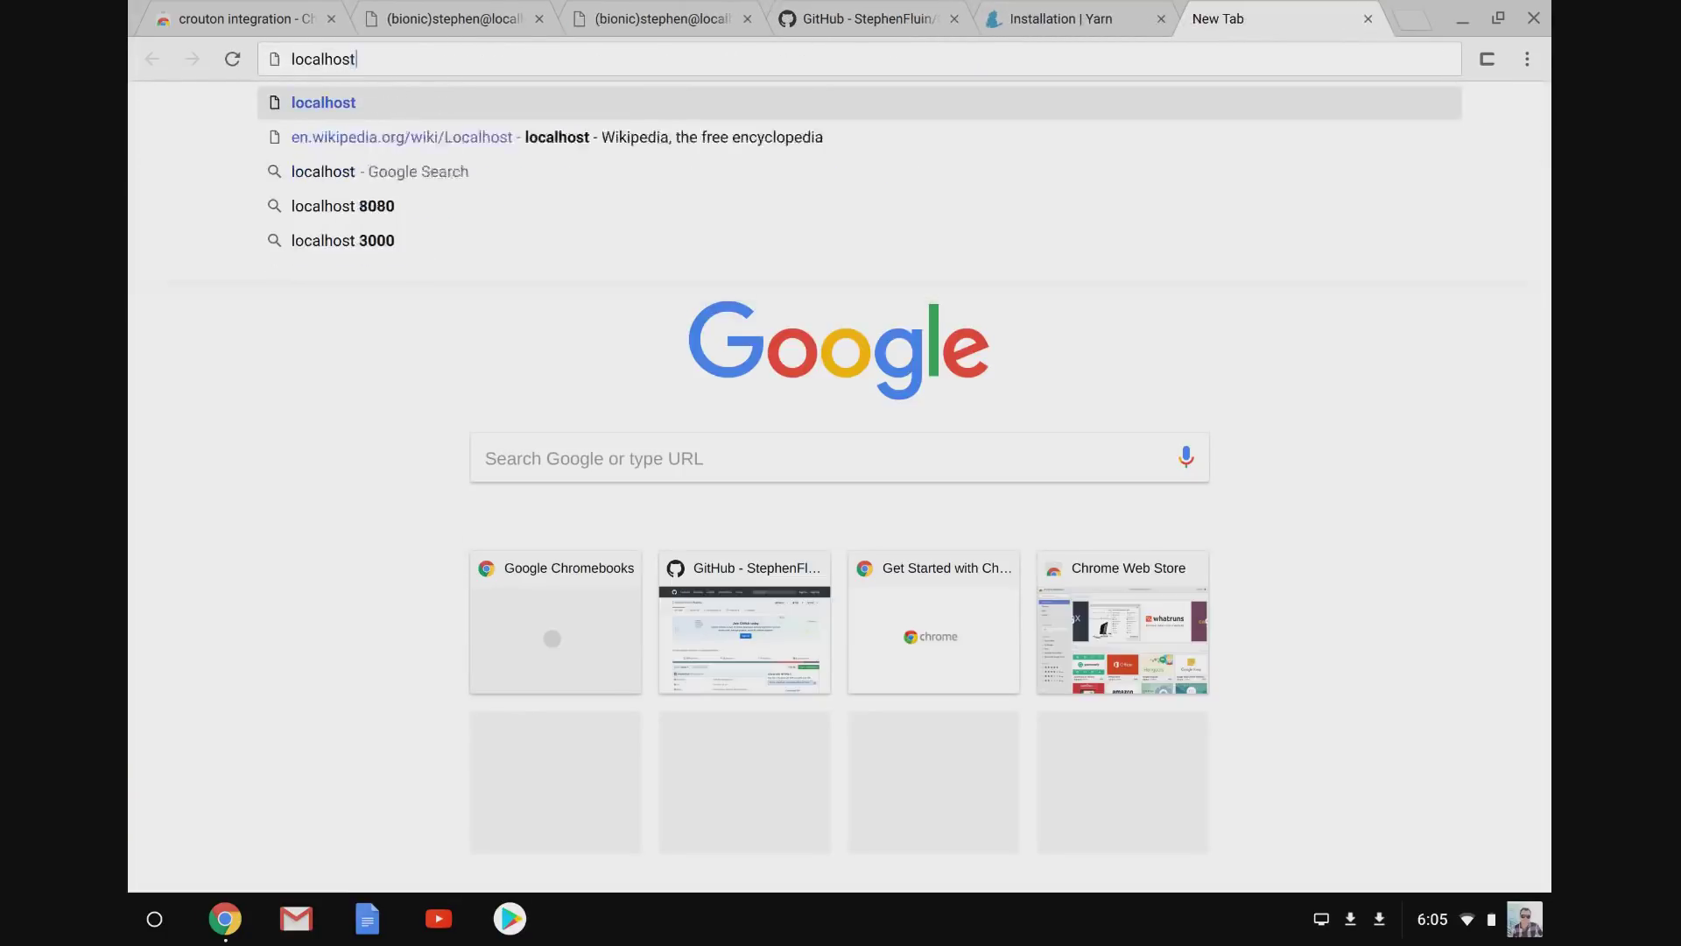
text(:4000)
key(Return)
key(ctrl+l)
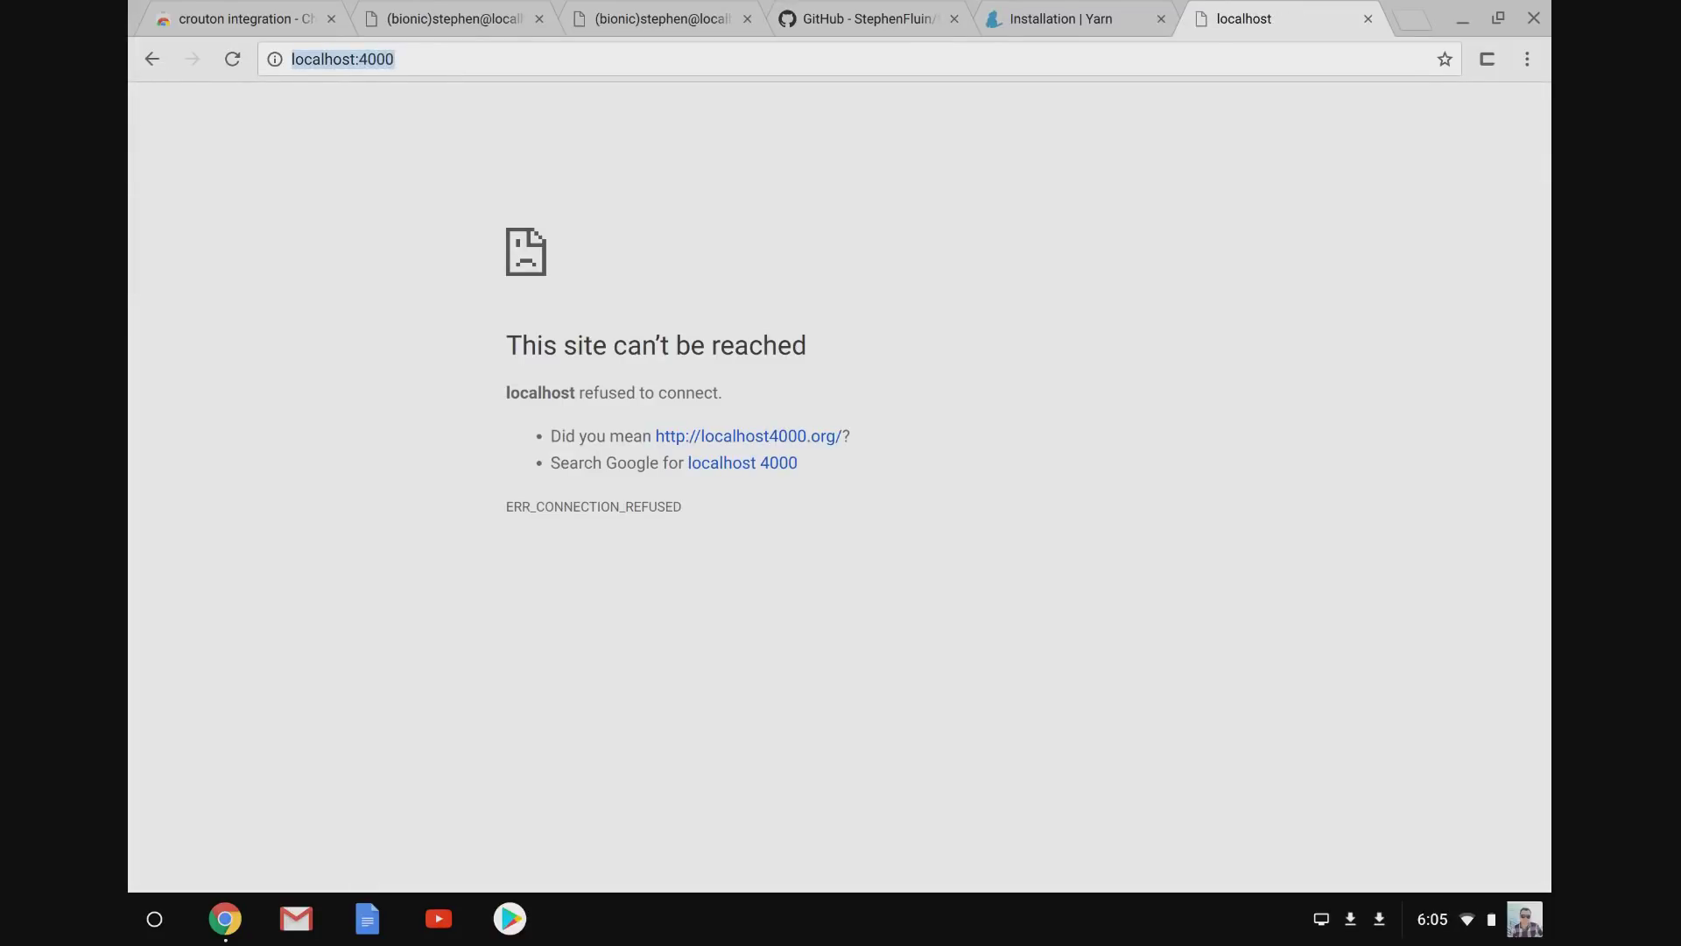
key(Right)
key(Left)
key(Left)
key(BackSpace)
text(2)
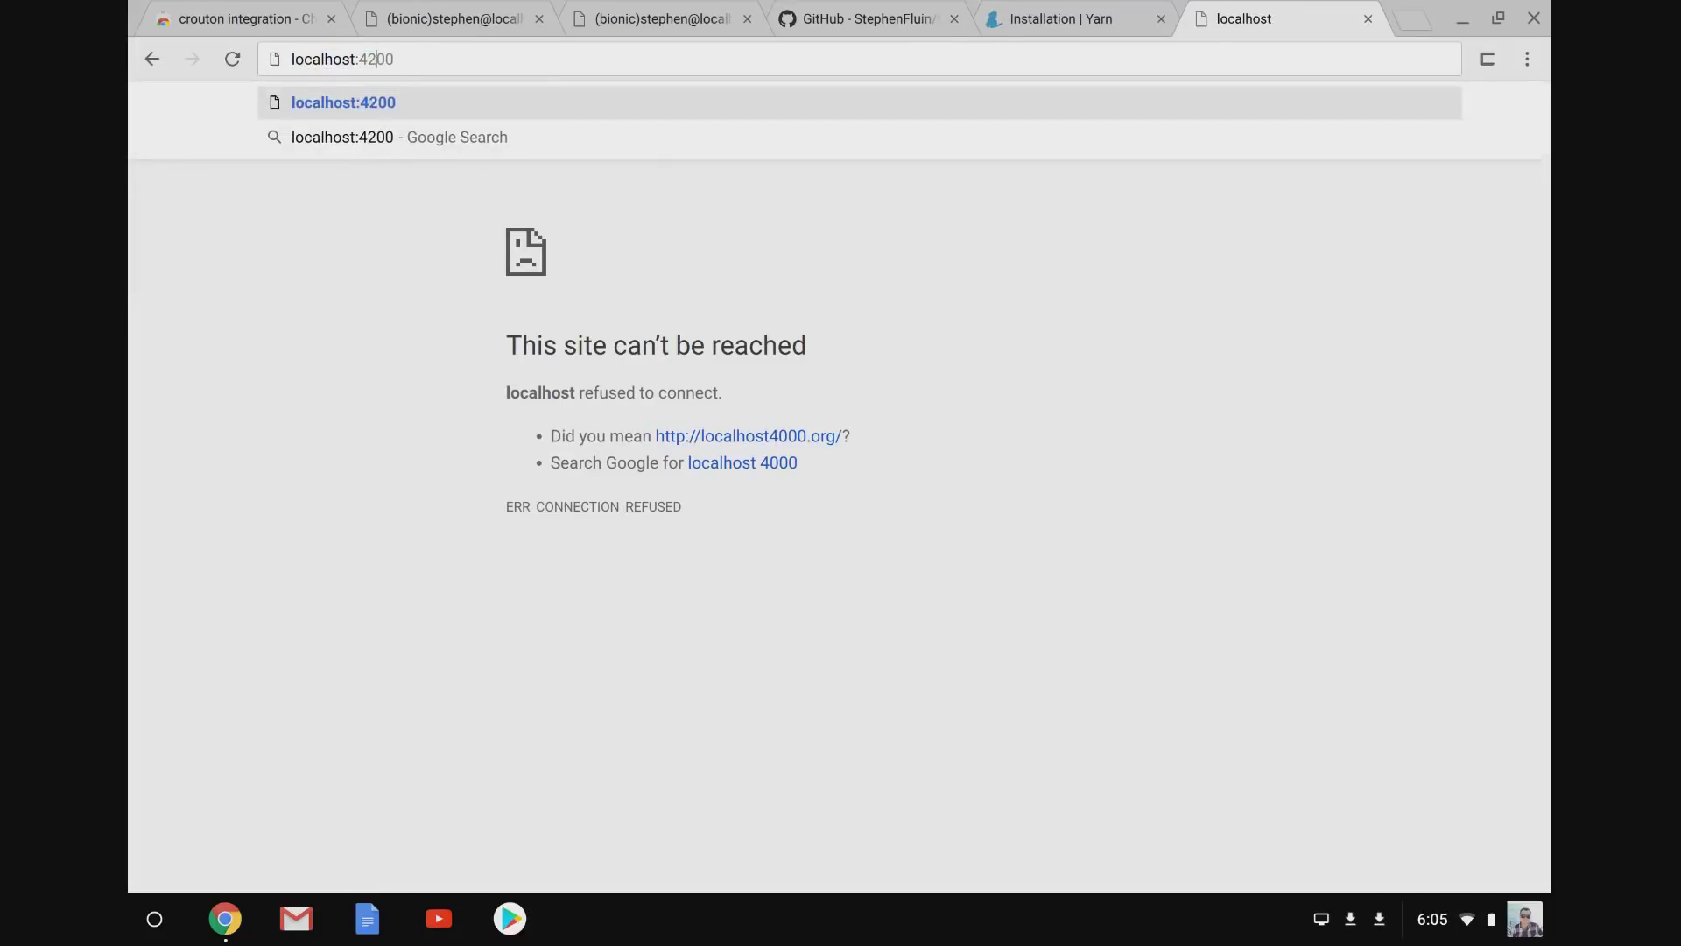
key(Return)
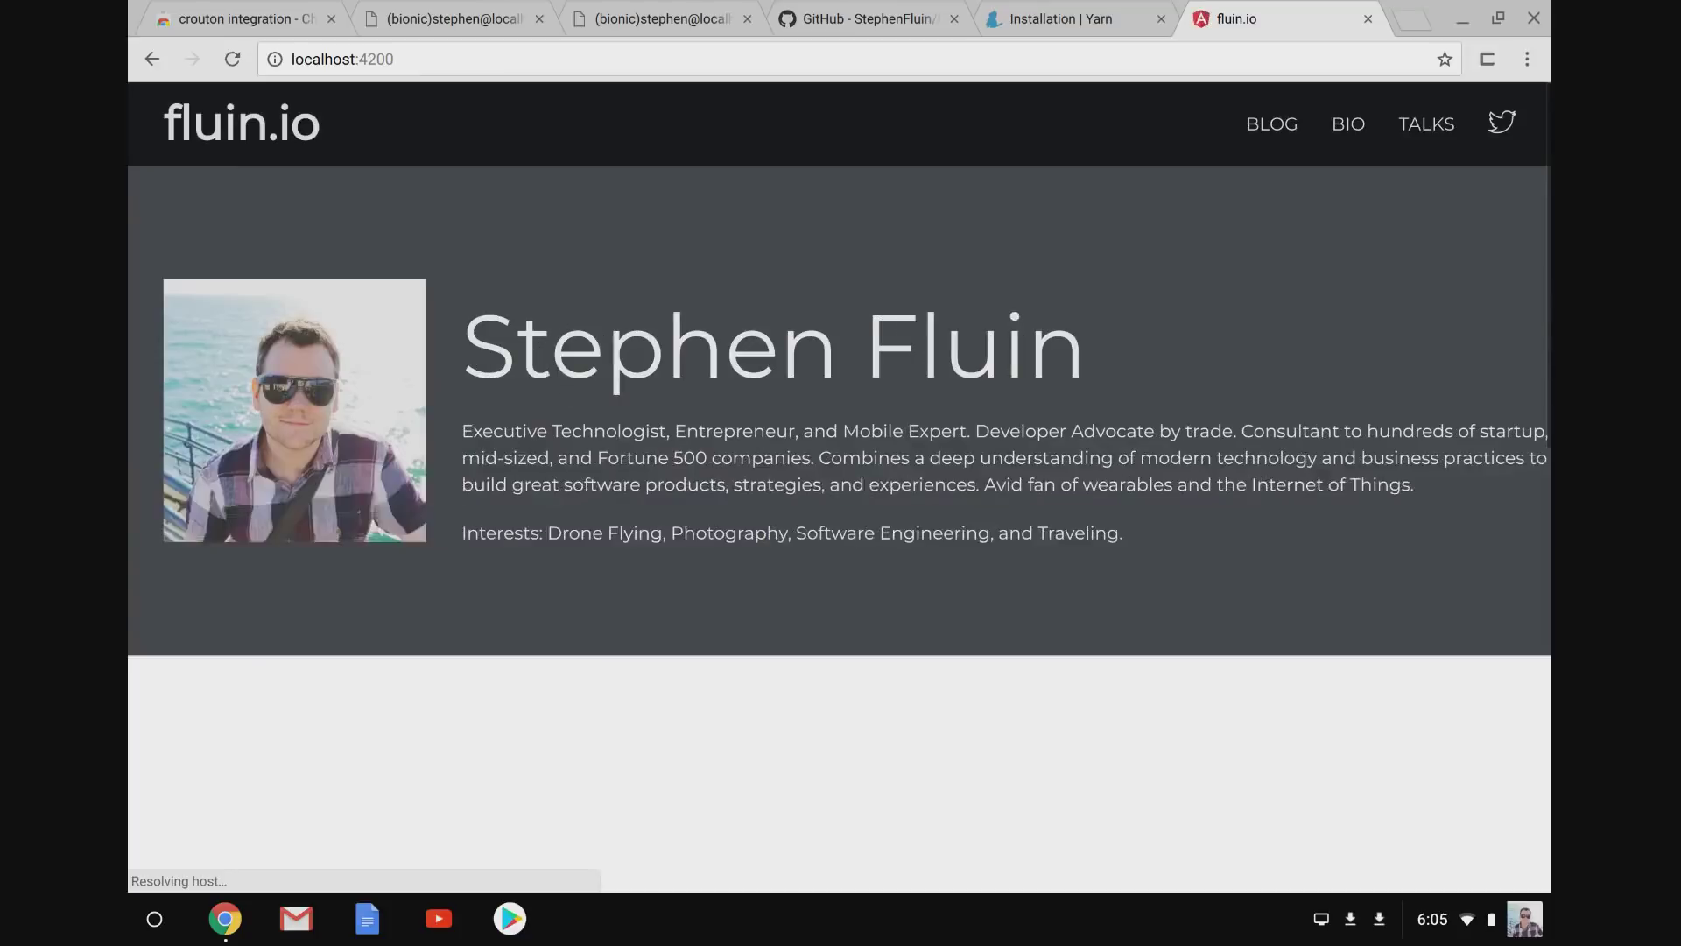
click(714, 13)
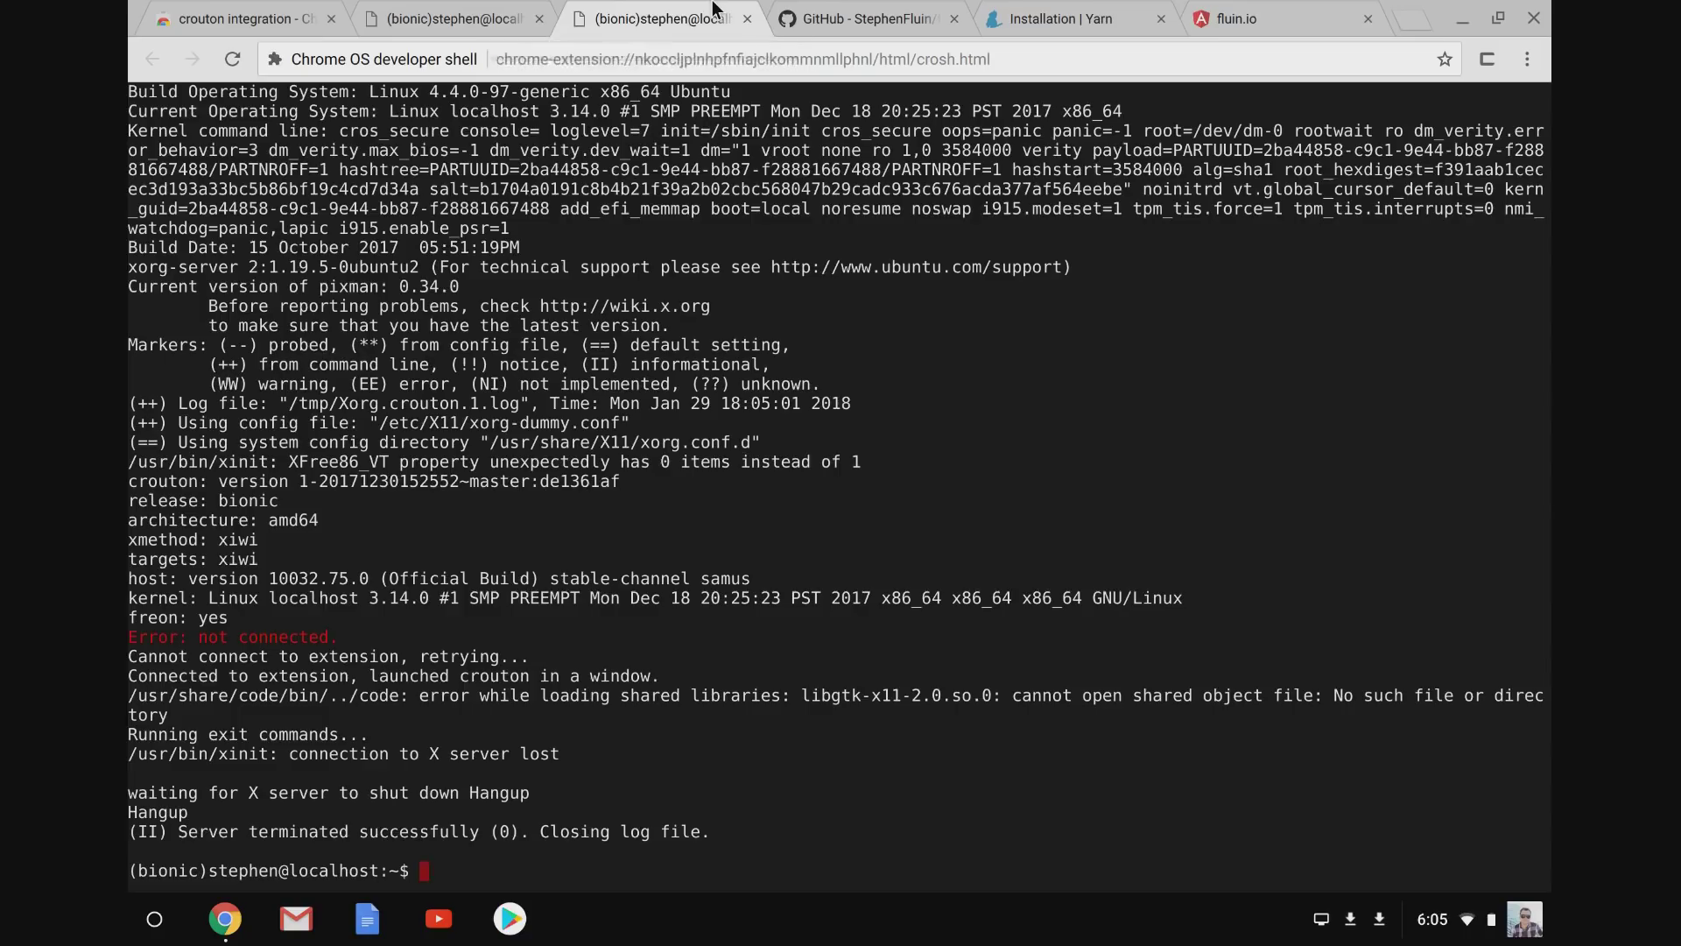
click(518, 12)
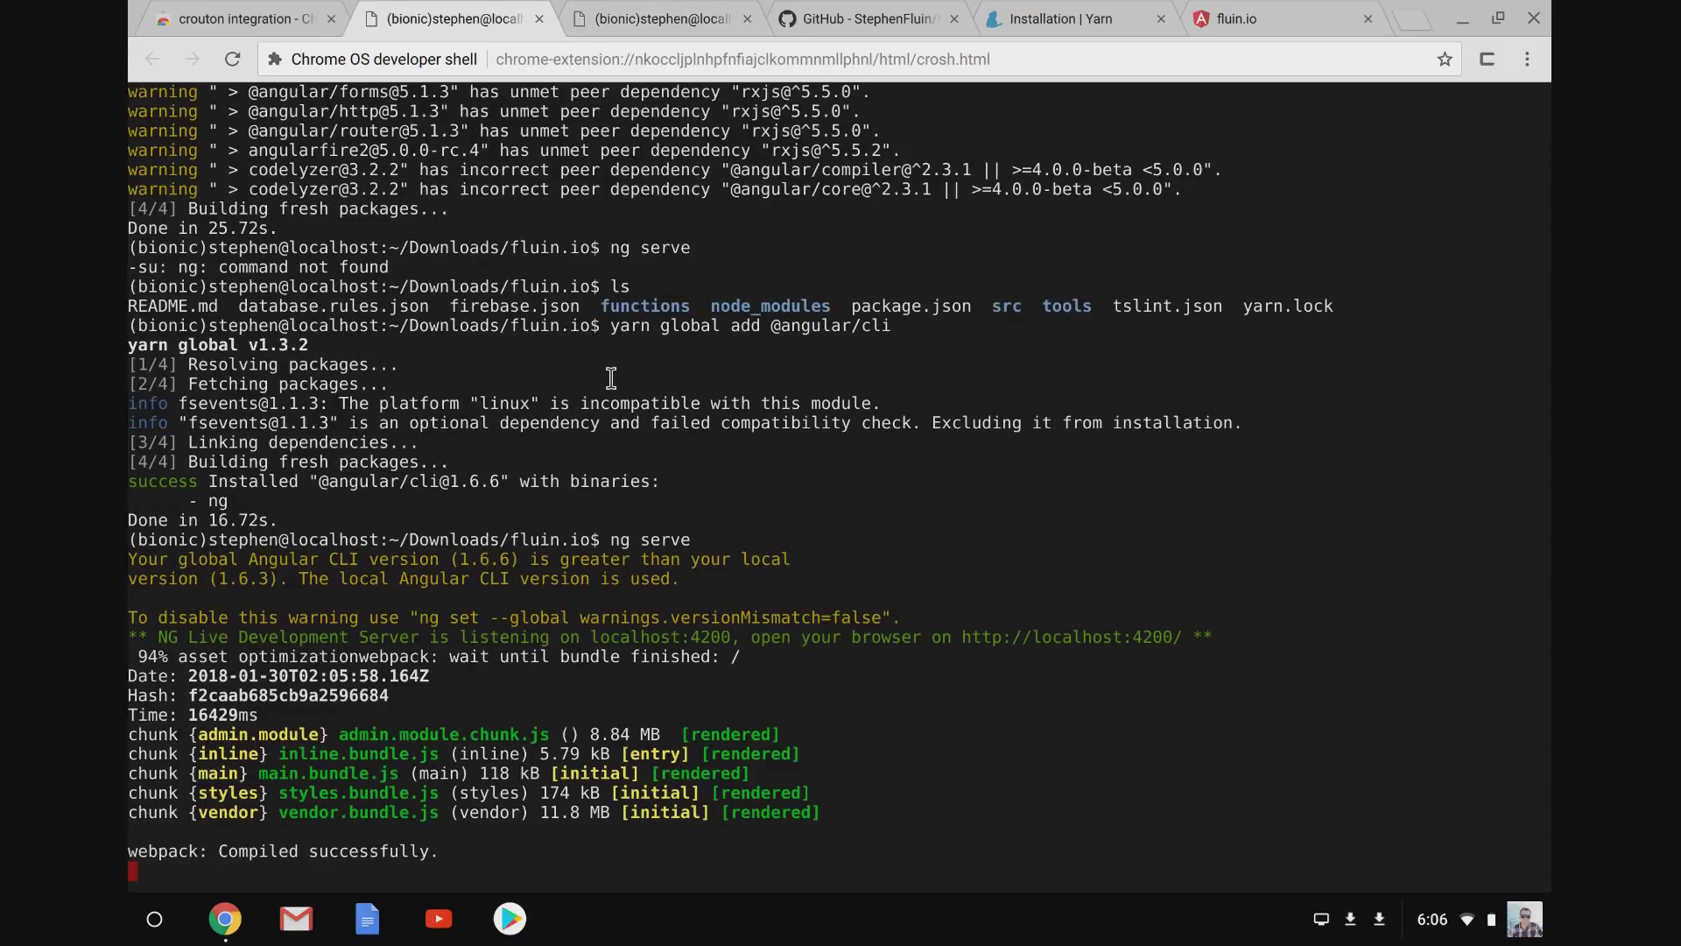
Look over the VS Code documentation page and its downloads for other platforms.
click(1283, 9)
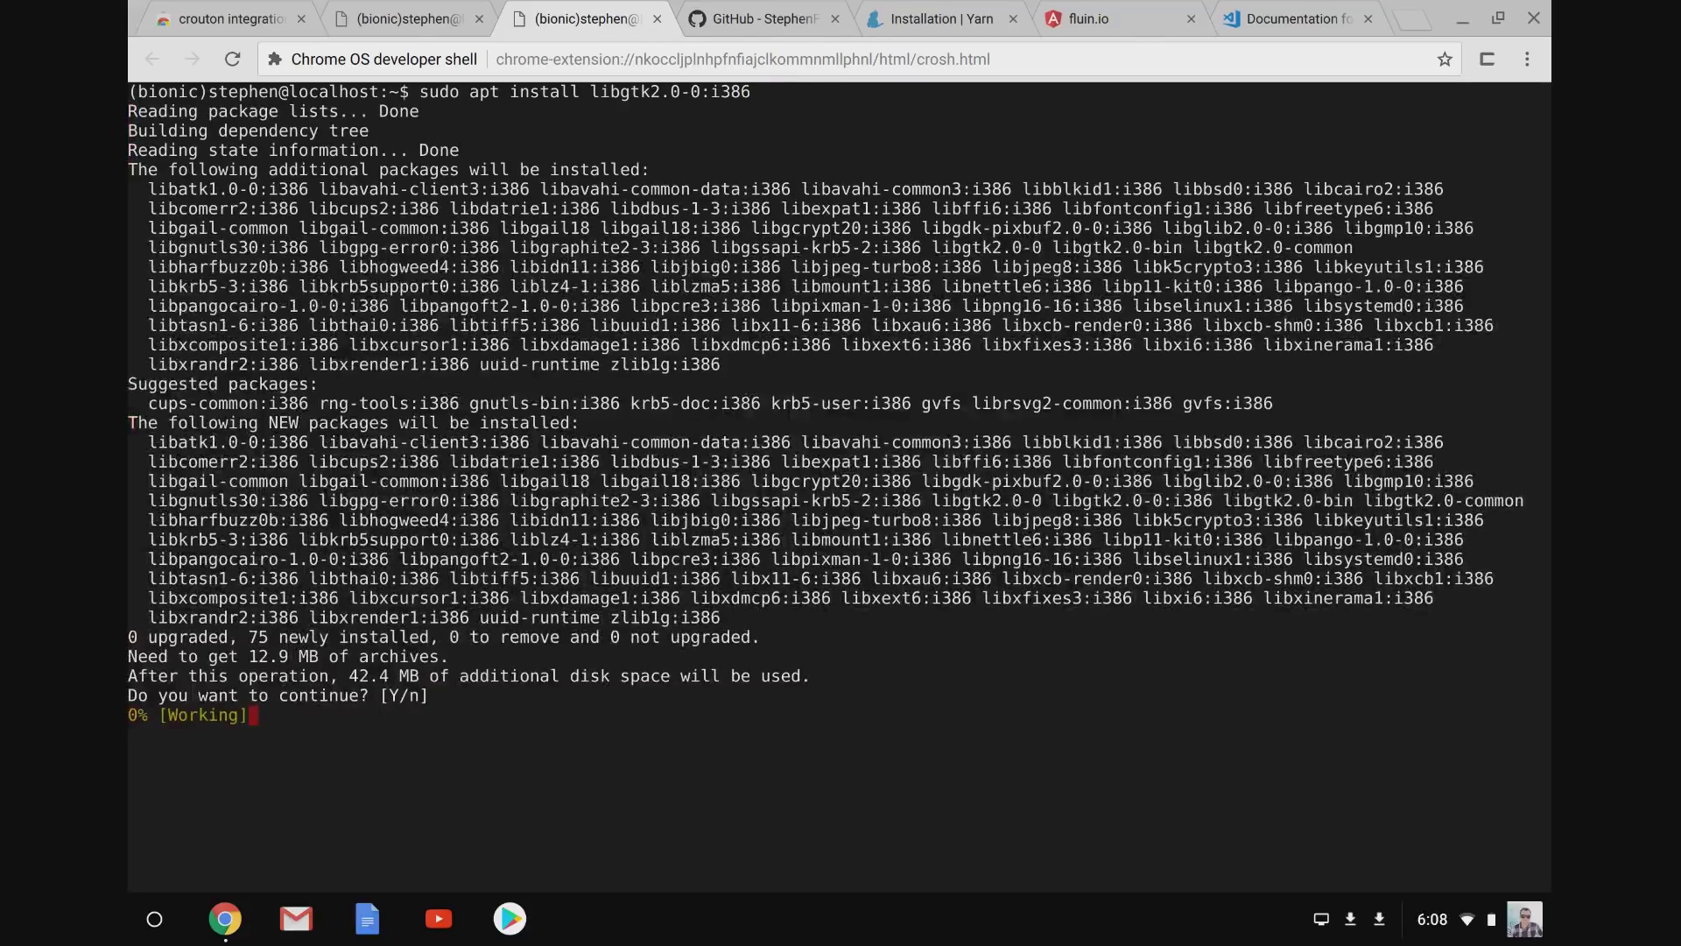
click(1247, 11)
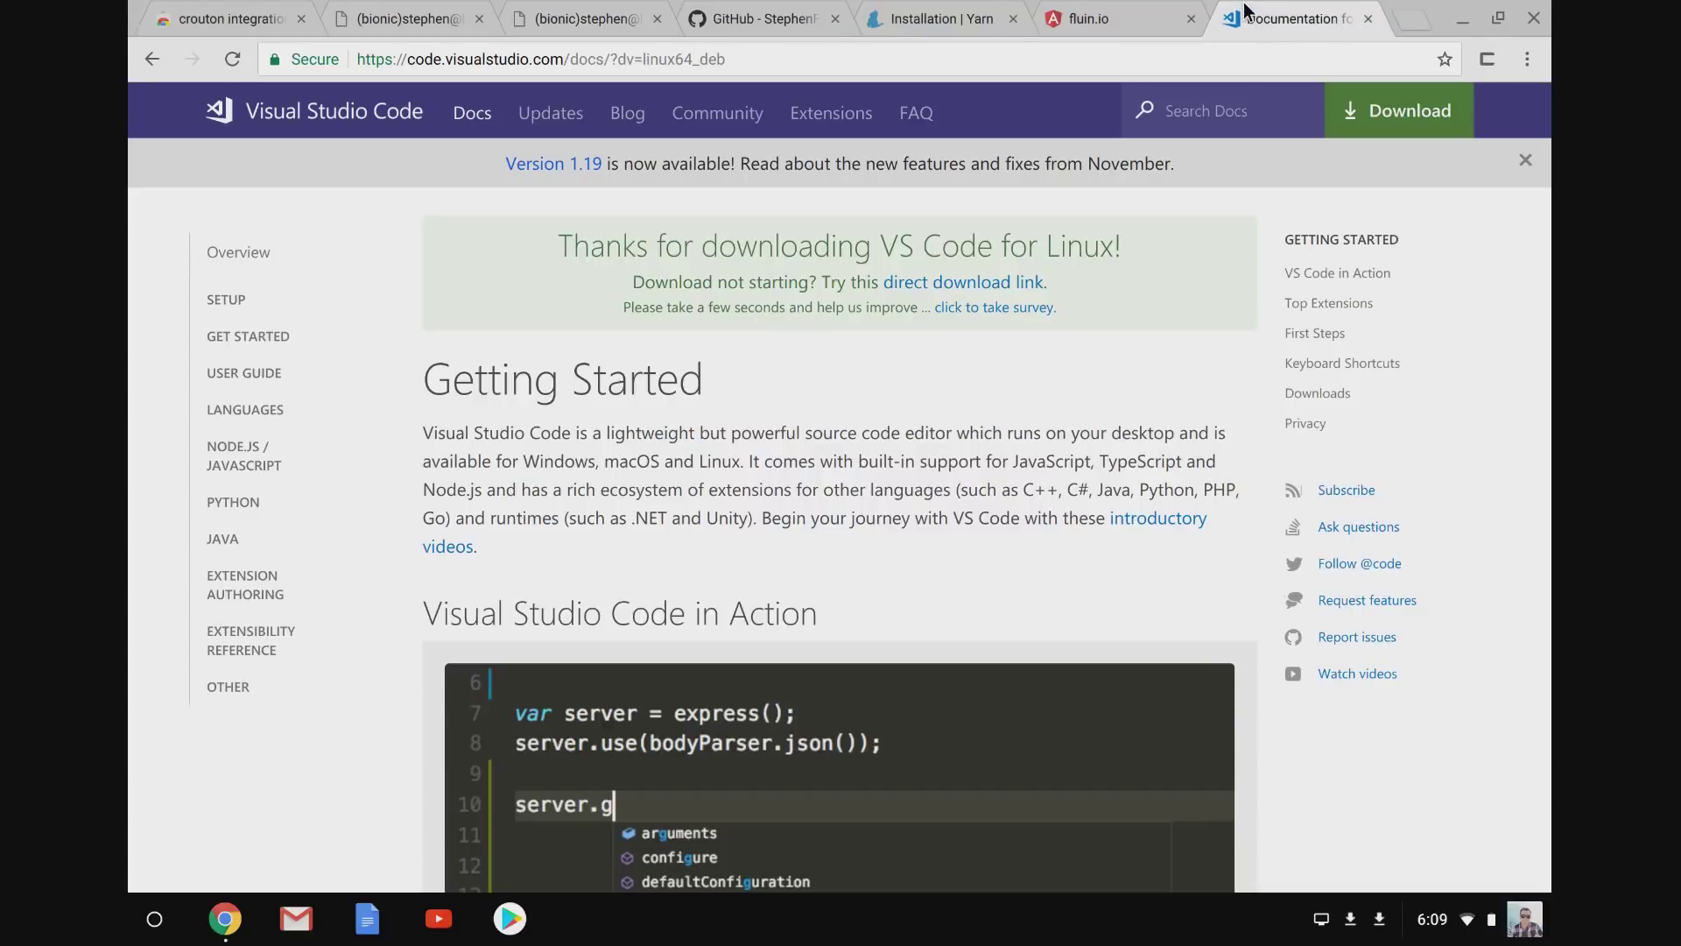
scroll(762, 400, down, 1)
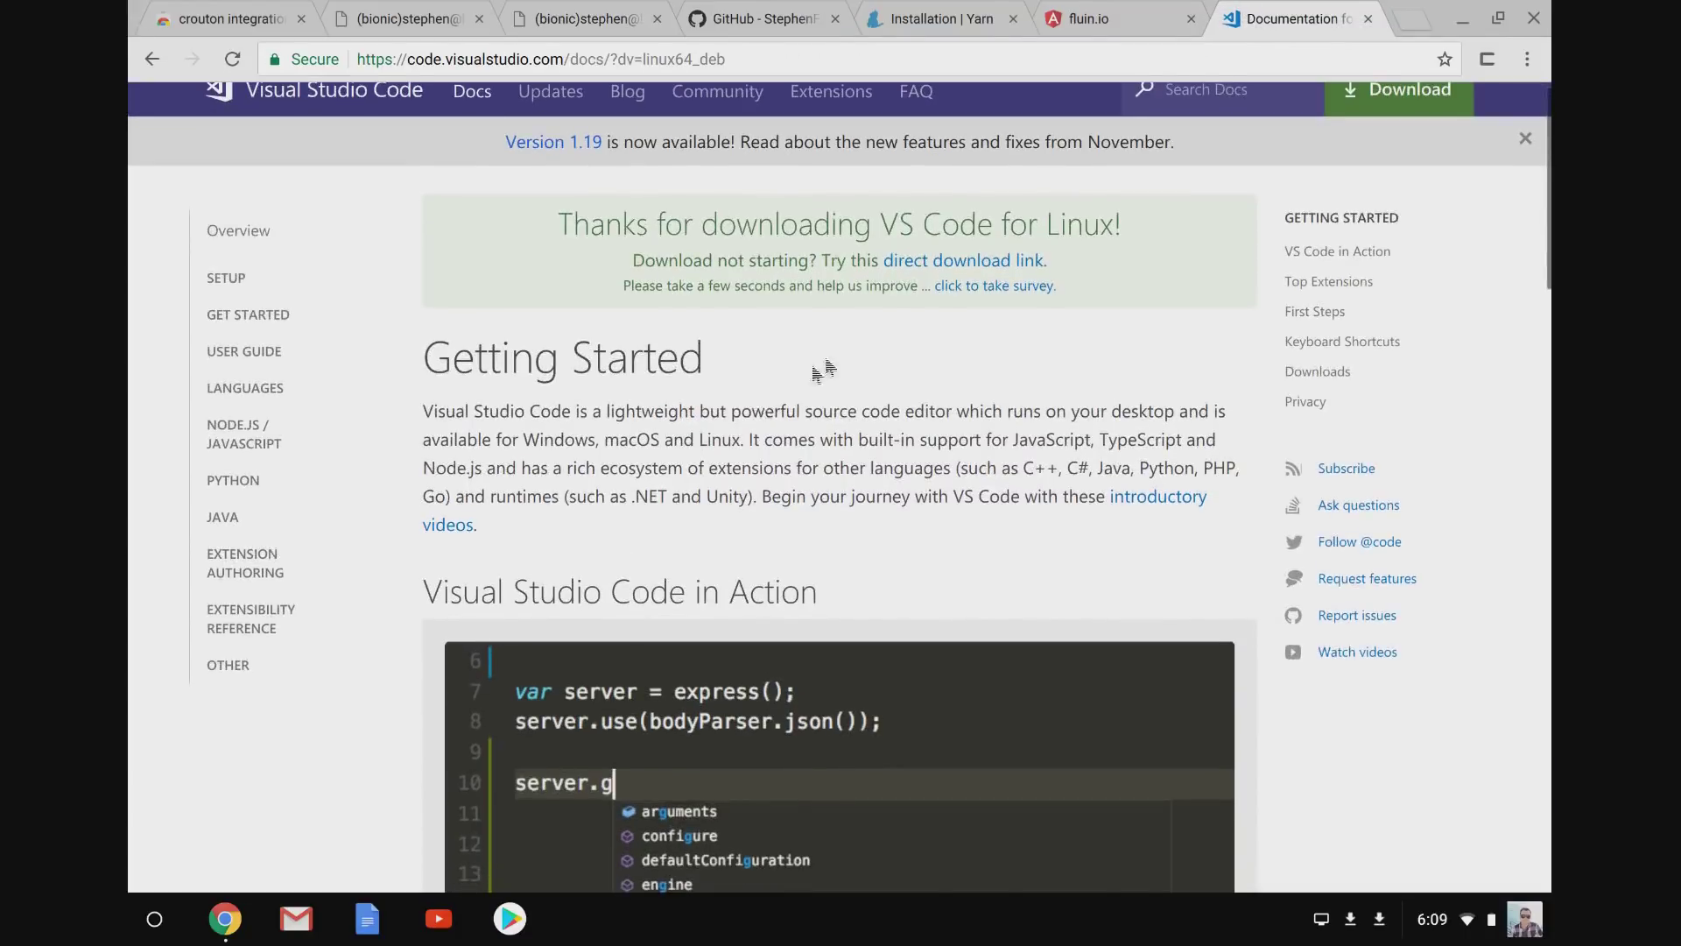
scroll(909, 482, down, 8)
scroll(909, 482, up, 9)
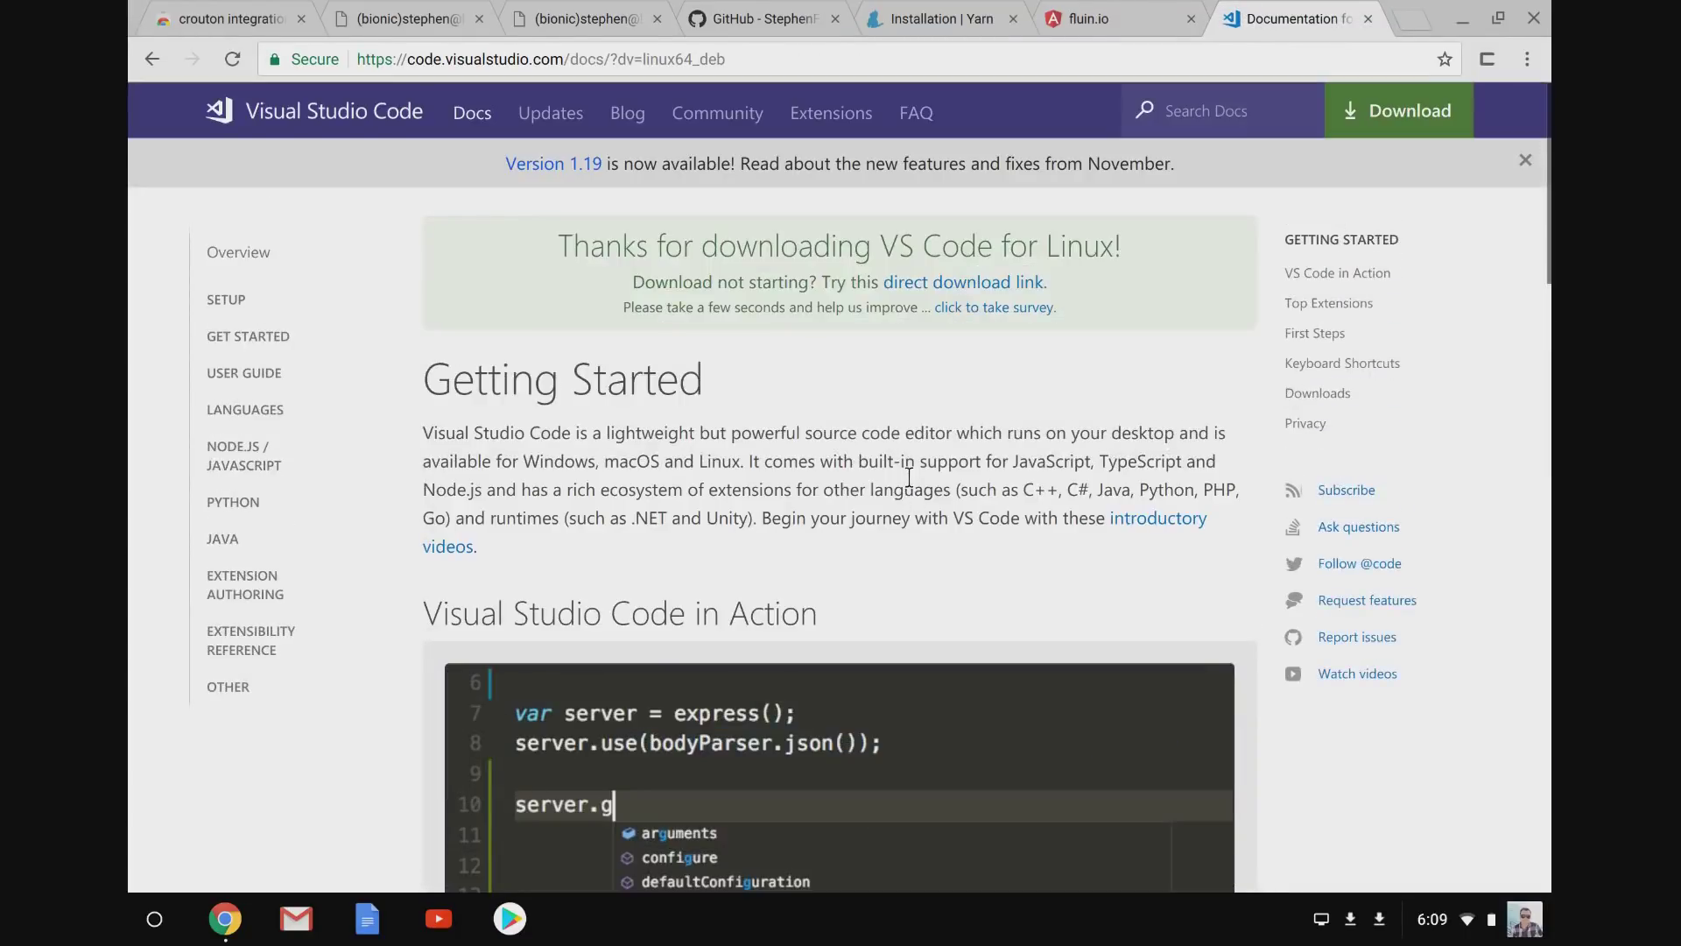
key(alt+Left)
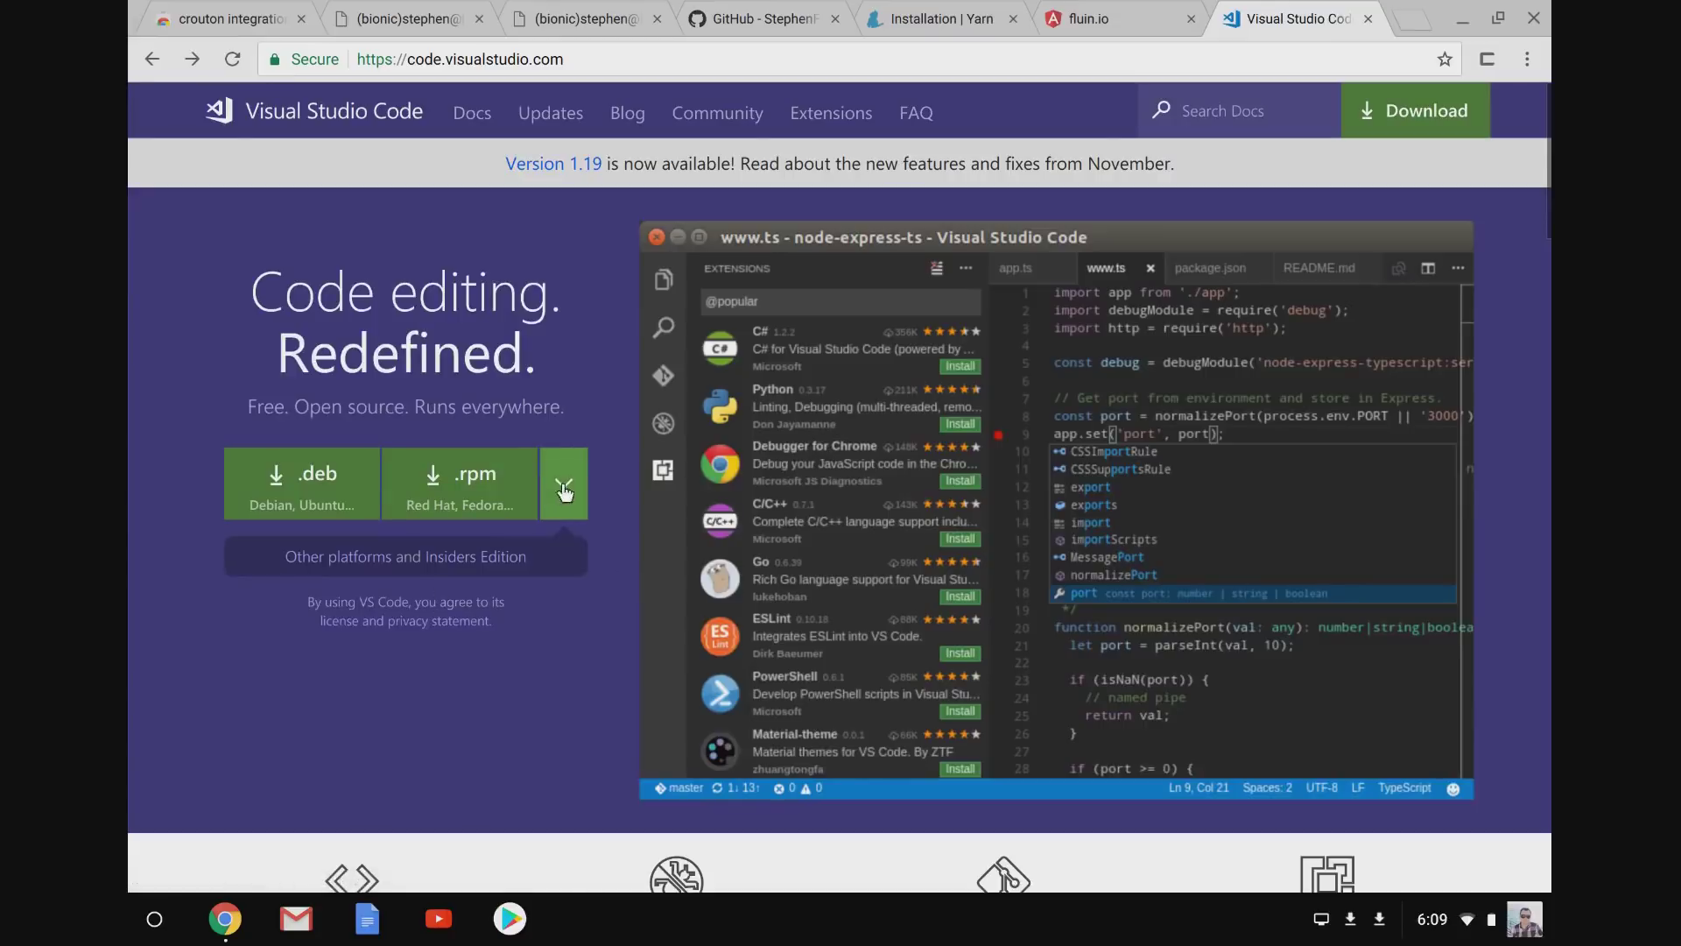
click(337, 553)
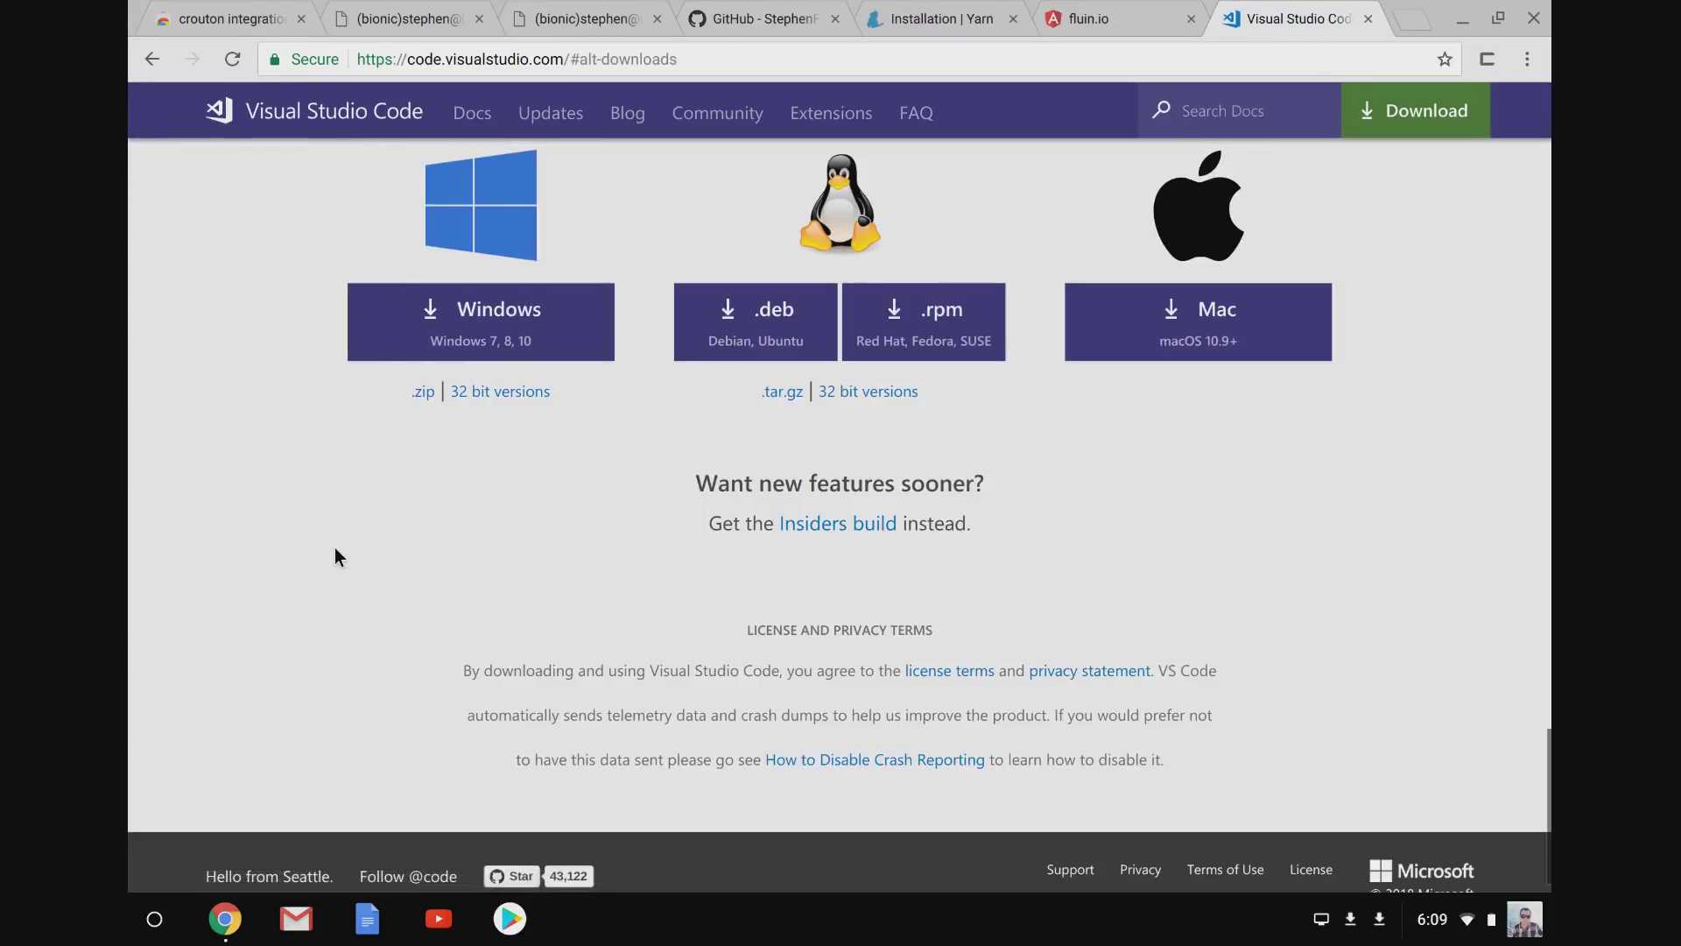
scroll(730, 388, up, 2)
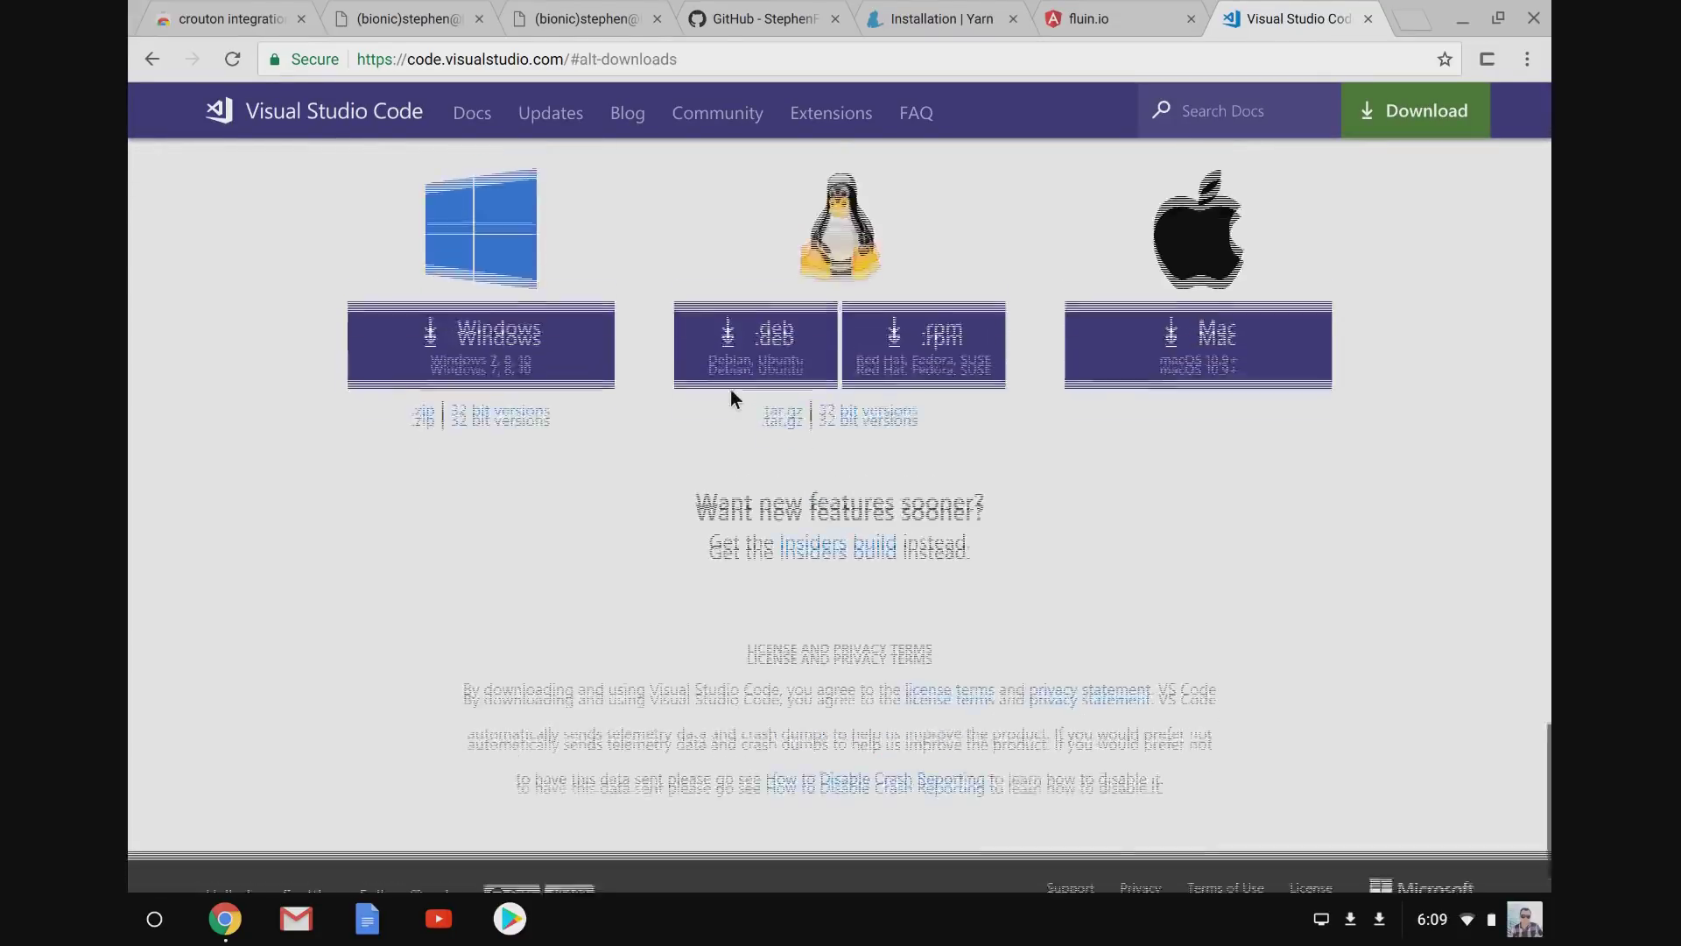
Return to the installing terminal, check the crouton connection, and bring the VS Code window forward.
click(545, 18)
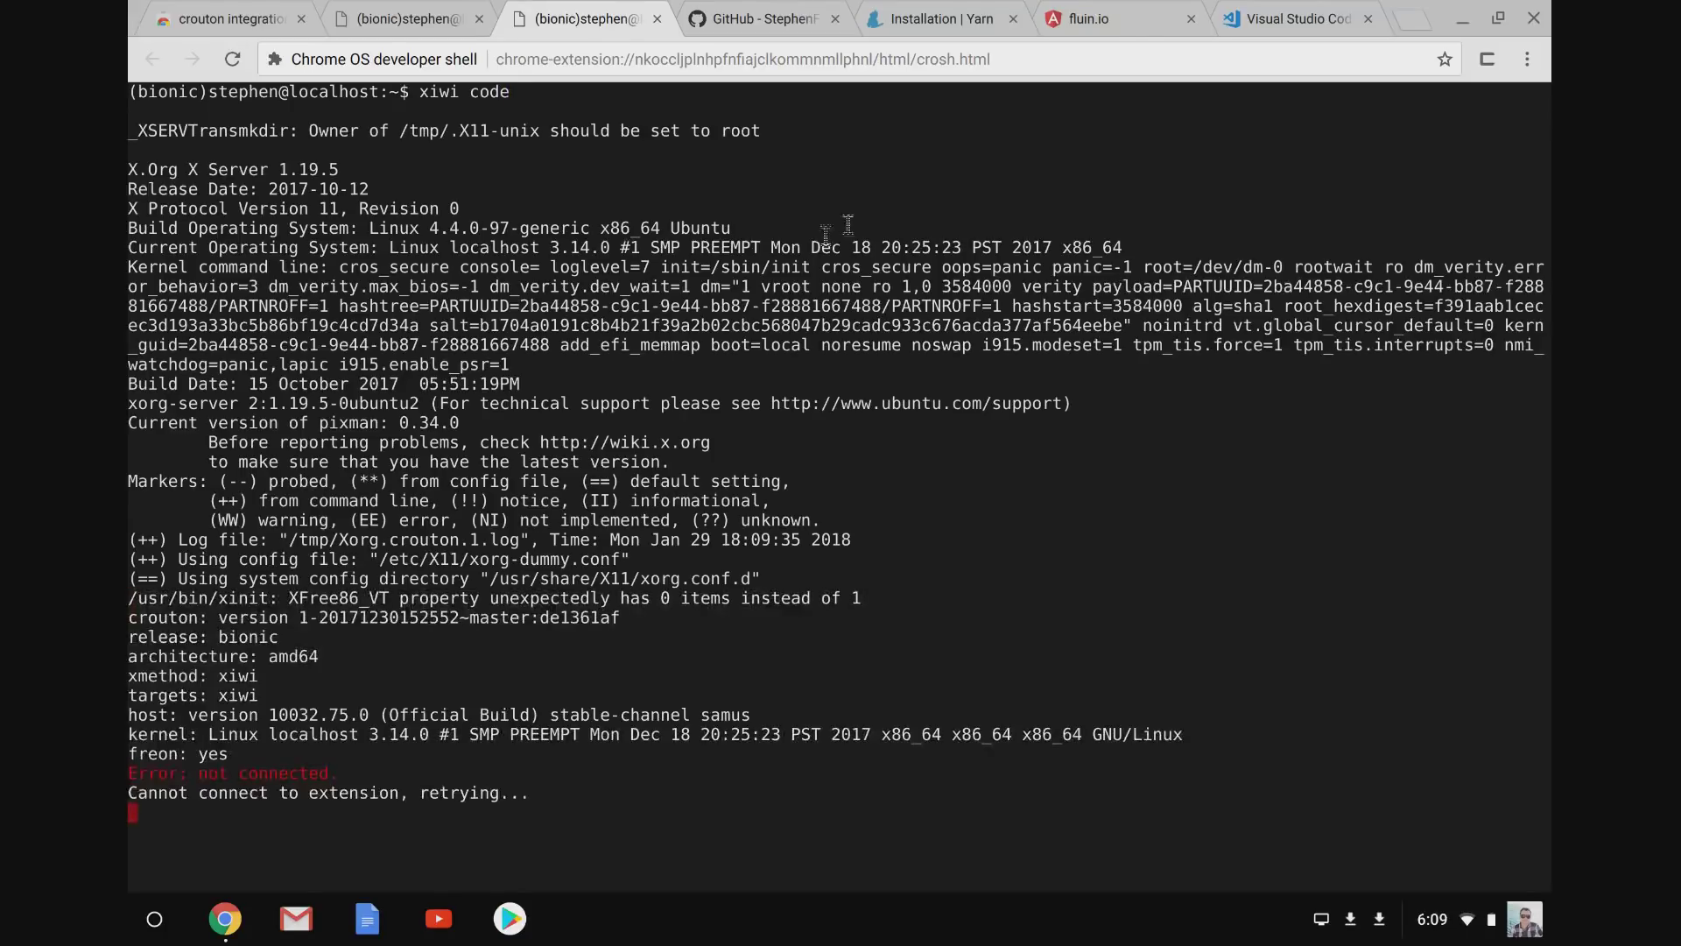
click(1480, 66)
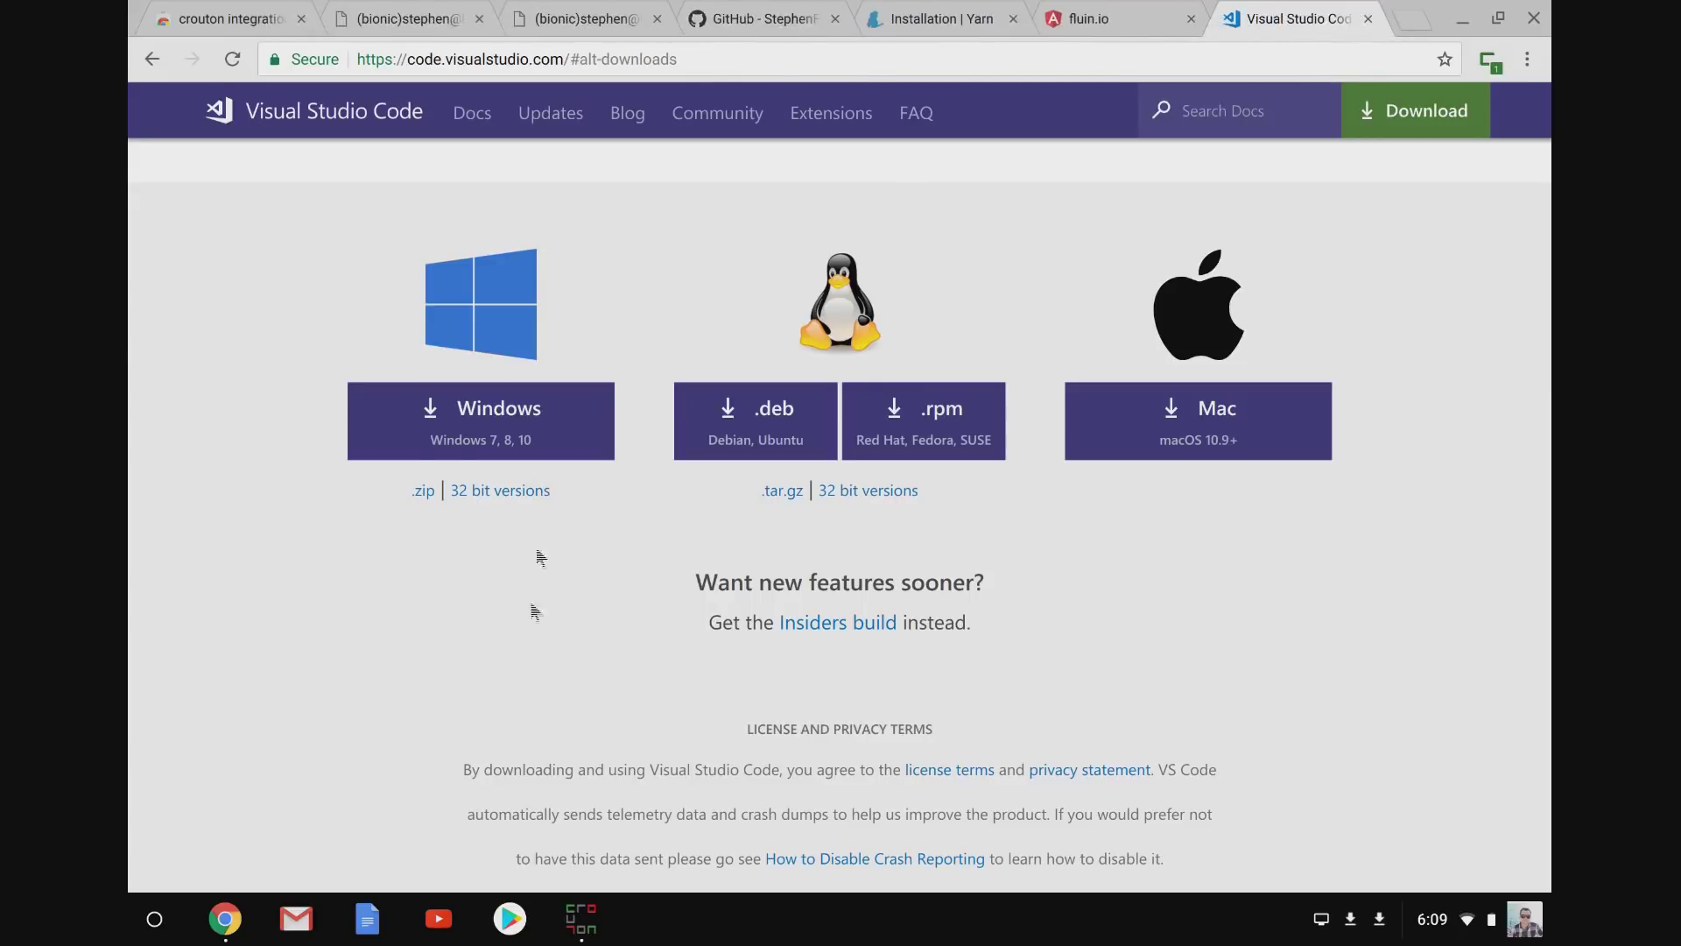
click(581, 919)
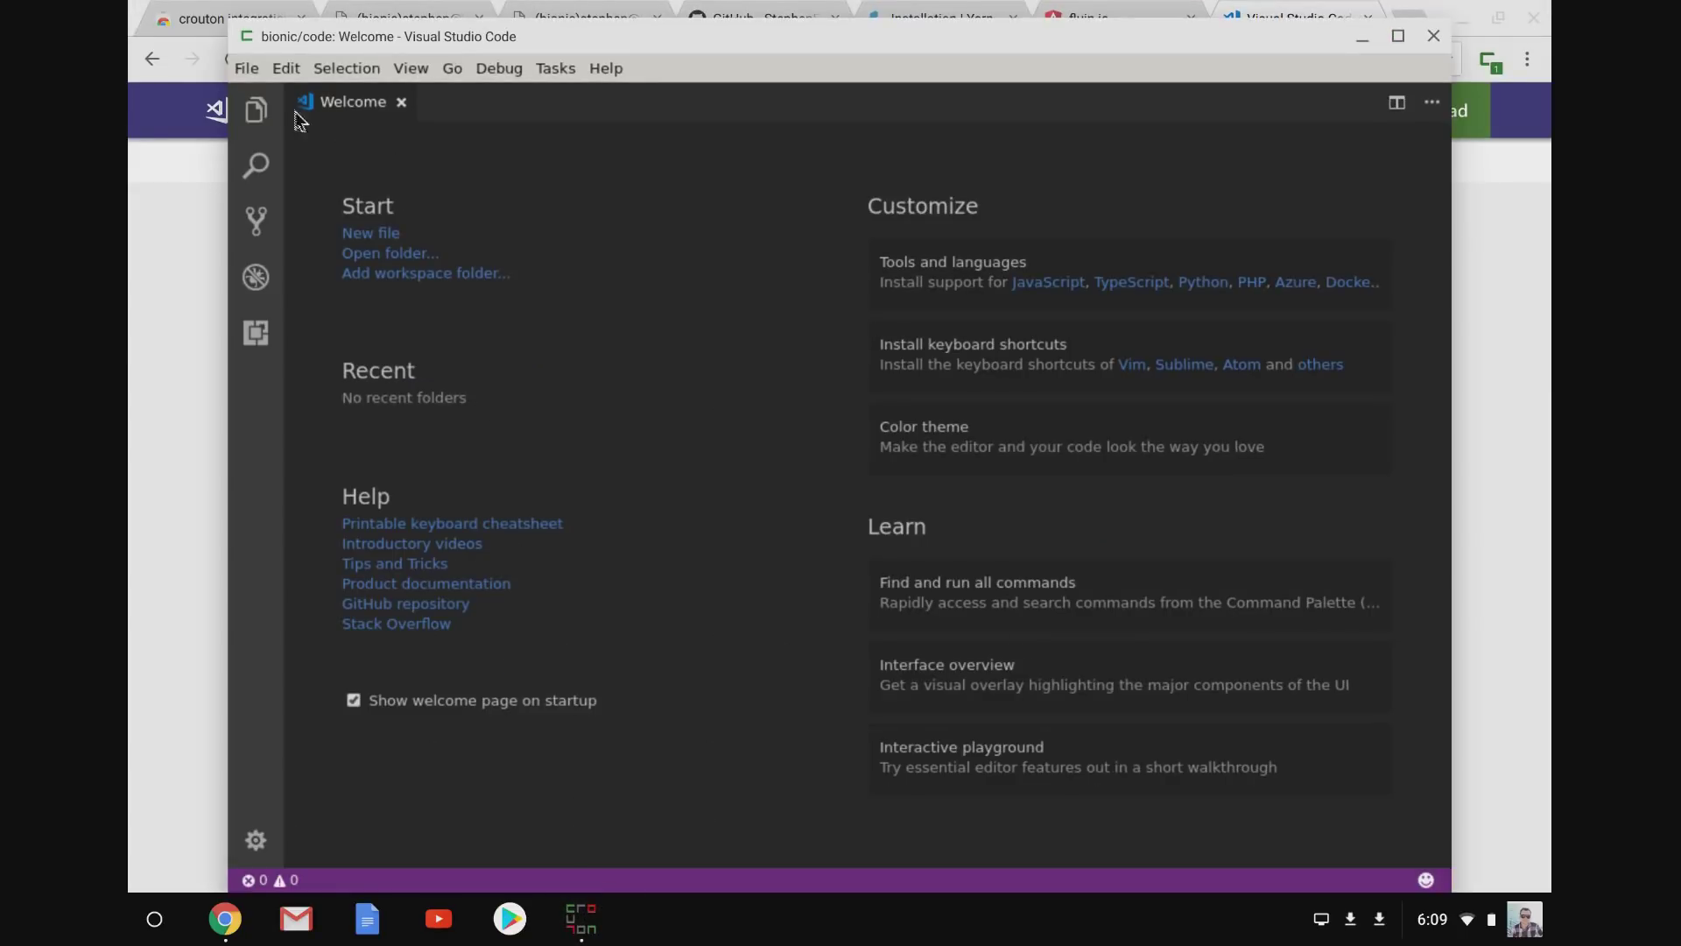
Open the Downloads/fluin.io project folder in VS Code.
click(247, 69)
click(328, 192)
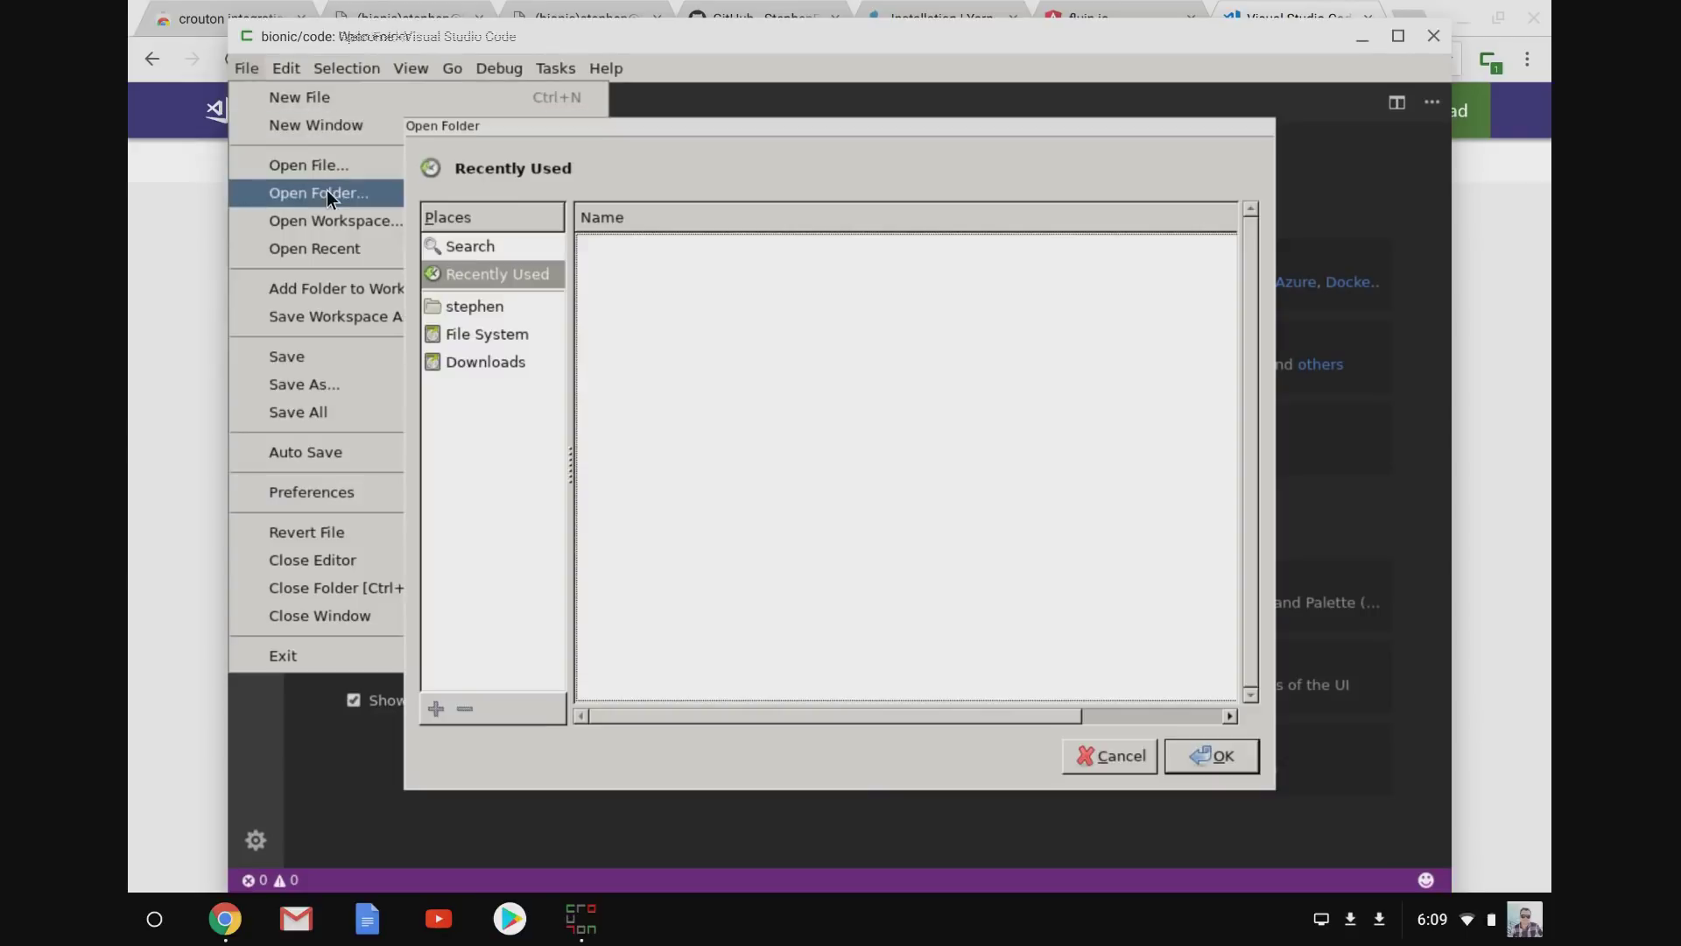
click(507, 362)
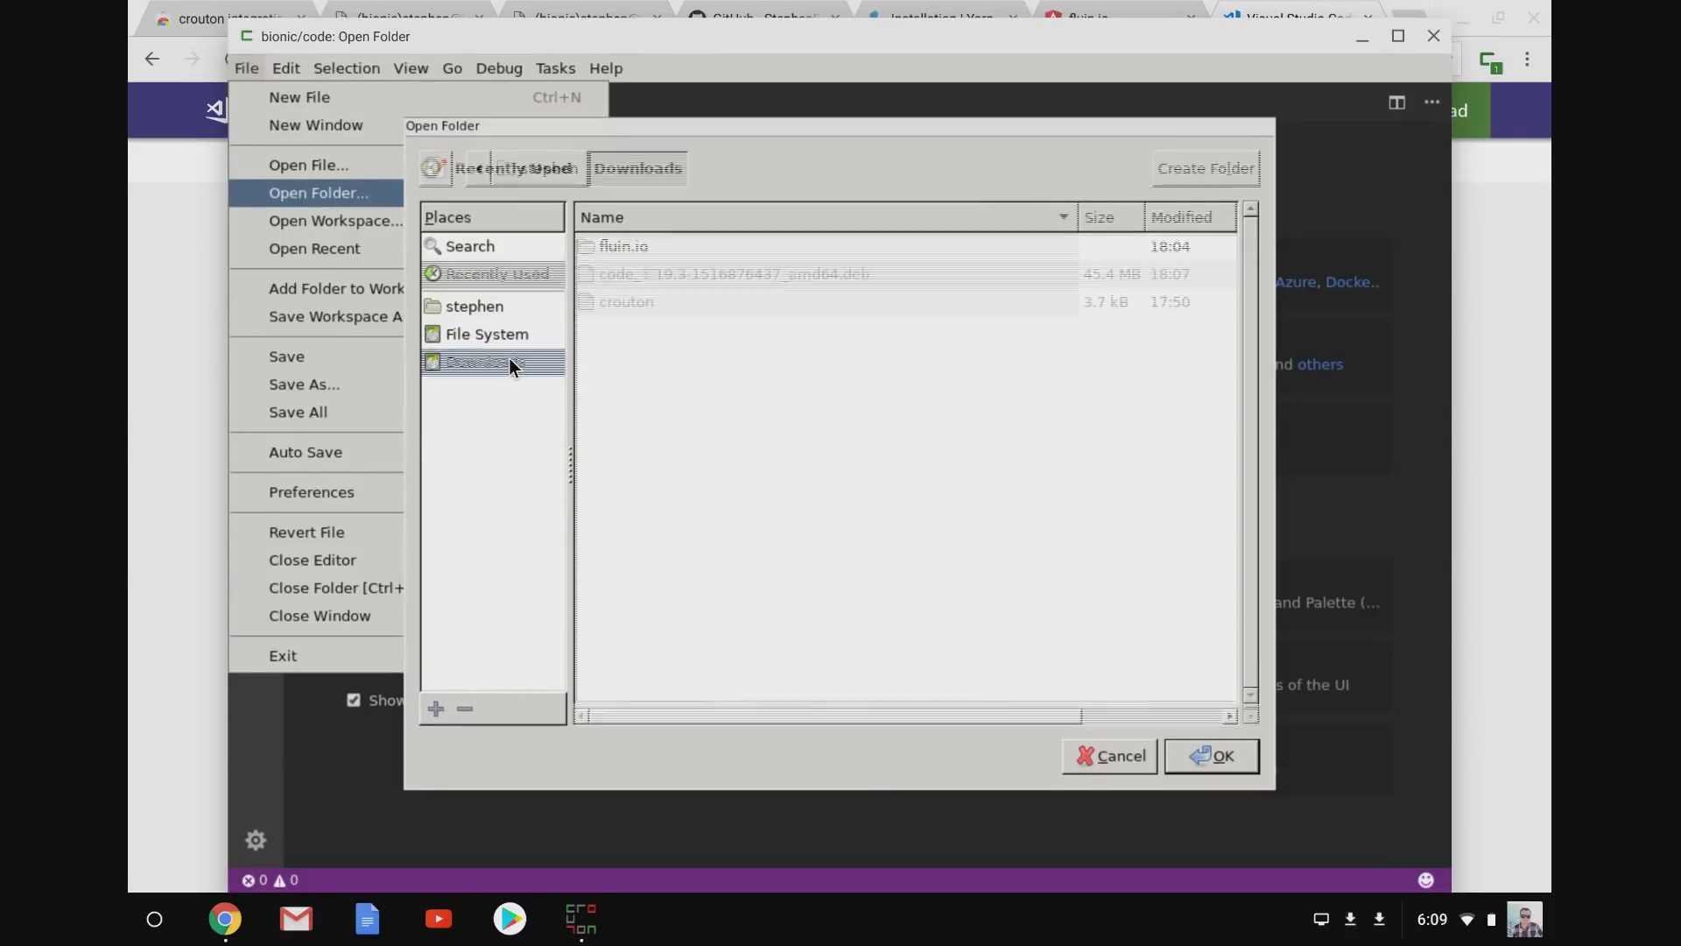
click(651, 238)
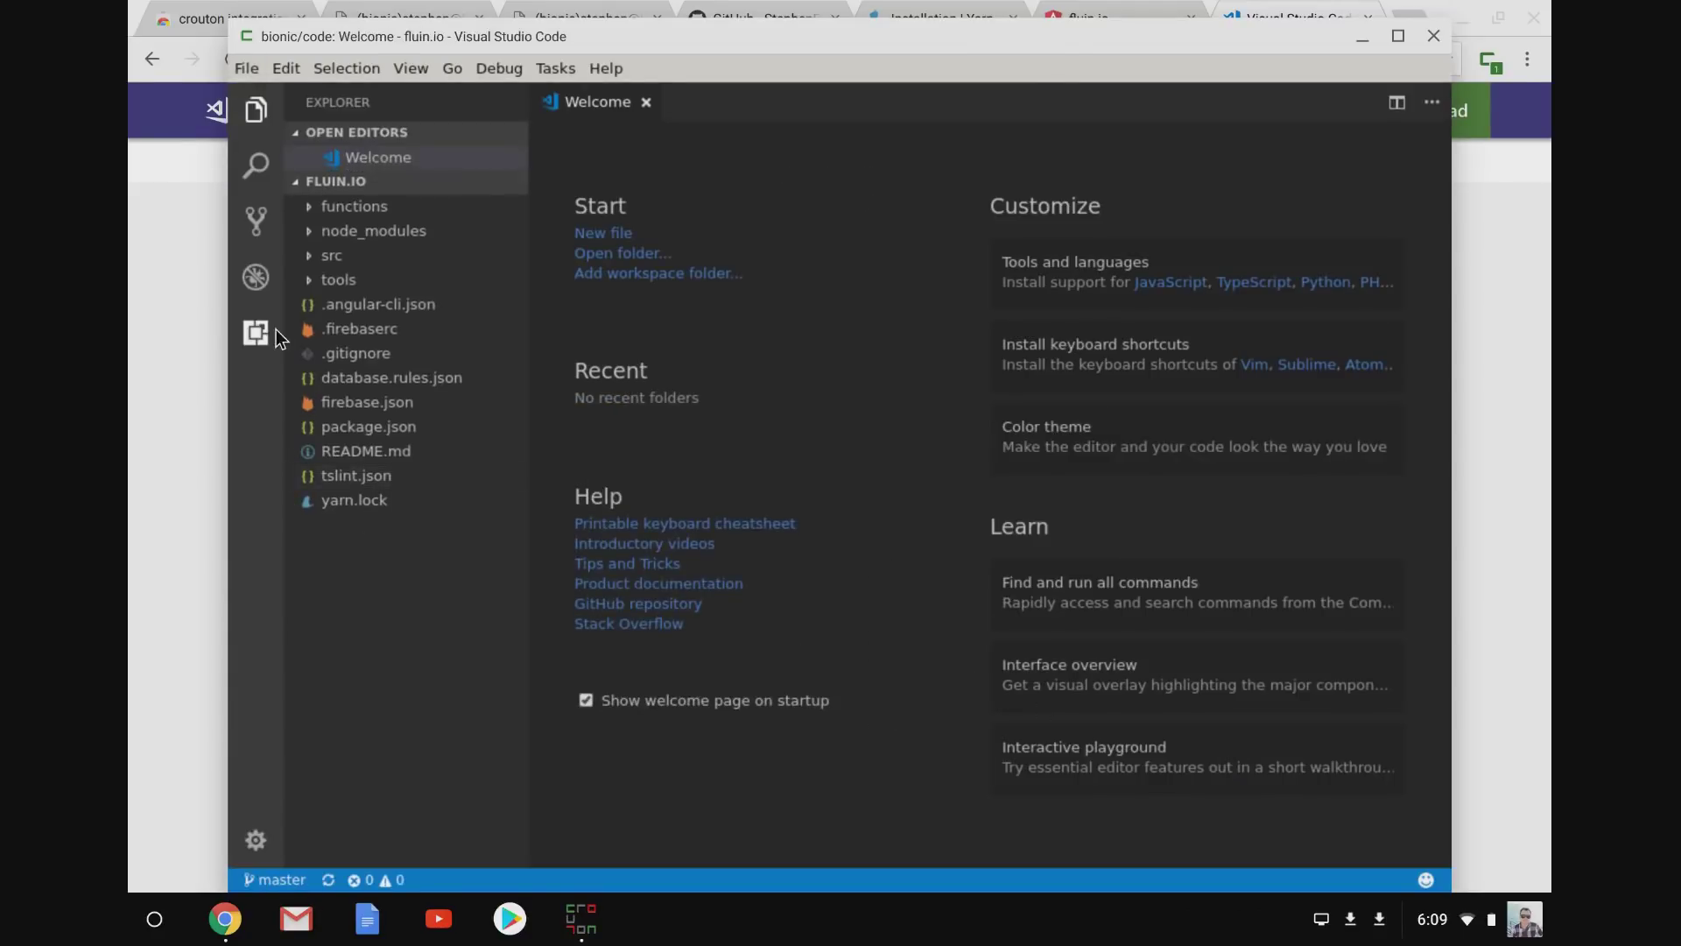
Change the title in src/index.html to 'Hello World!' and save the file.
click(309, 255)
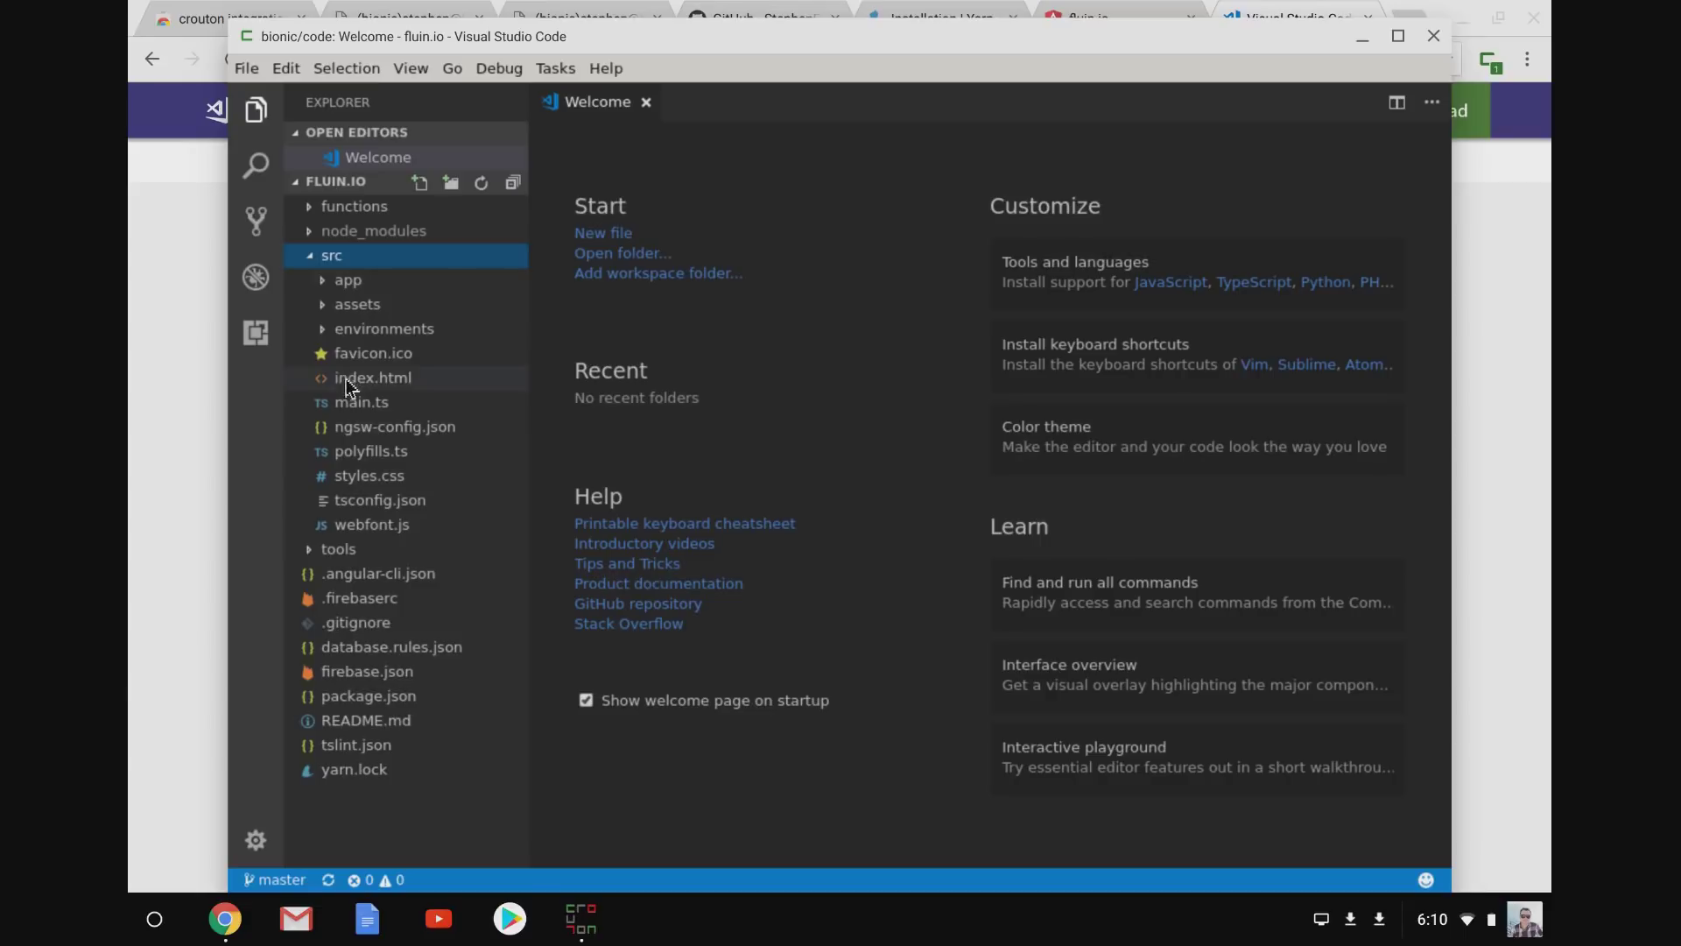
click(350, 380)
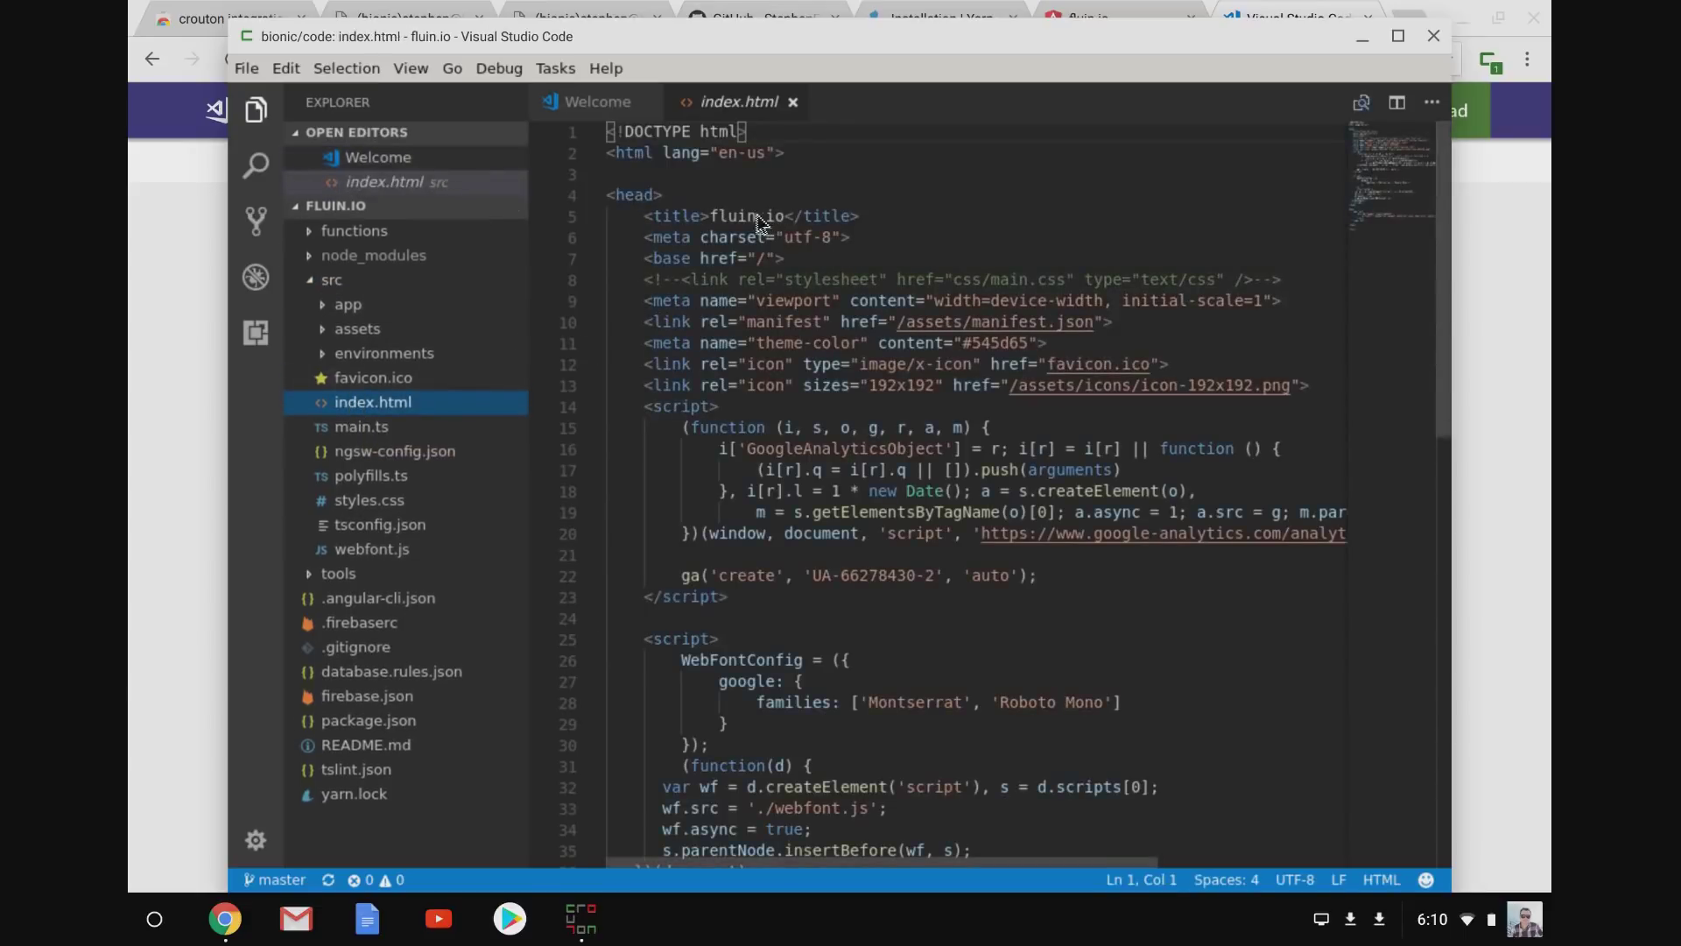
double_click(741, 215)
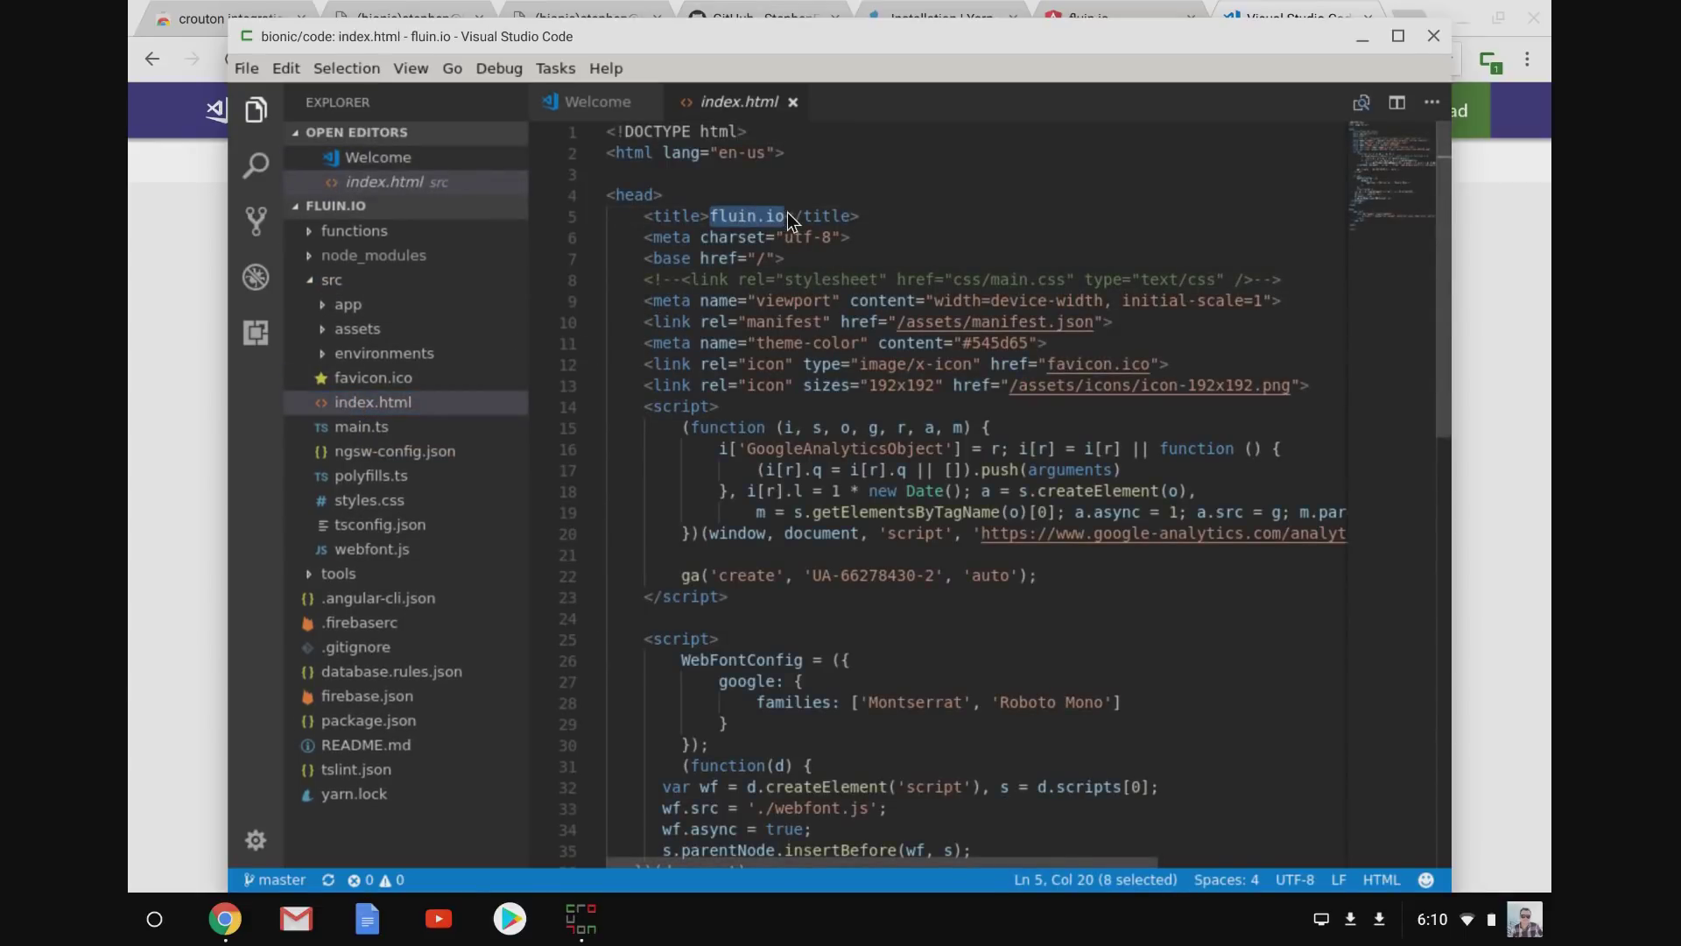
text(Hello World!)
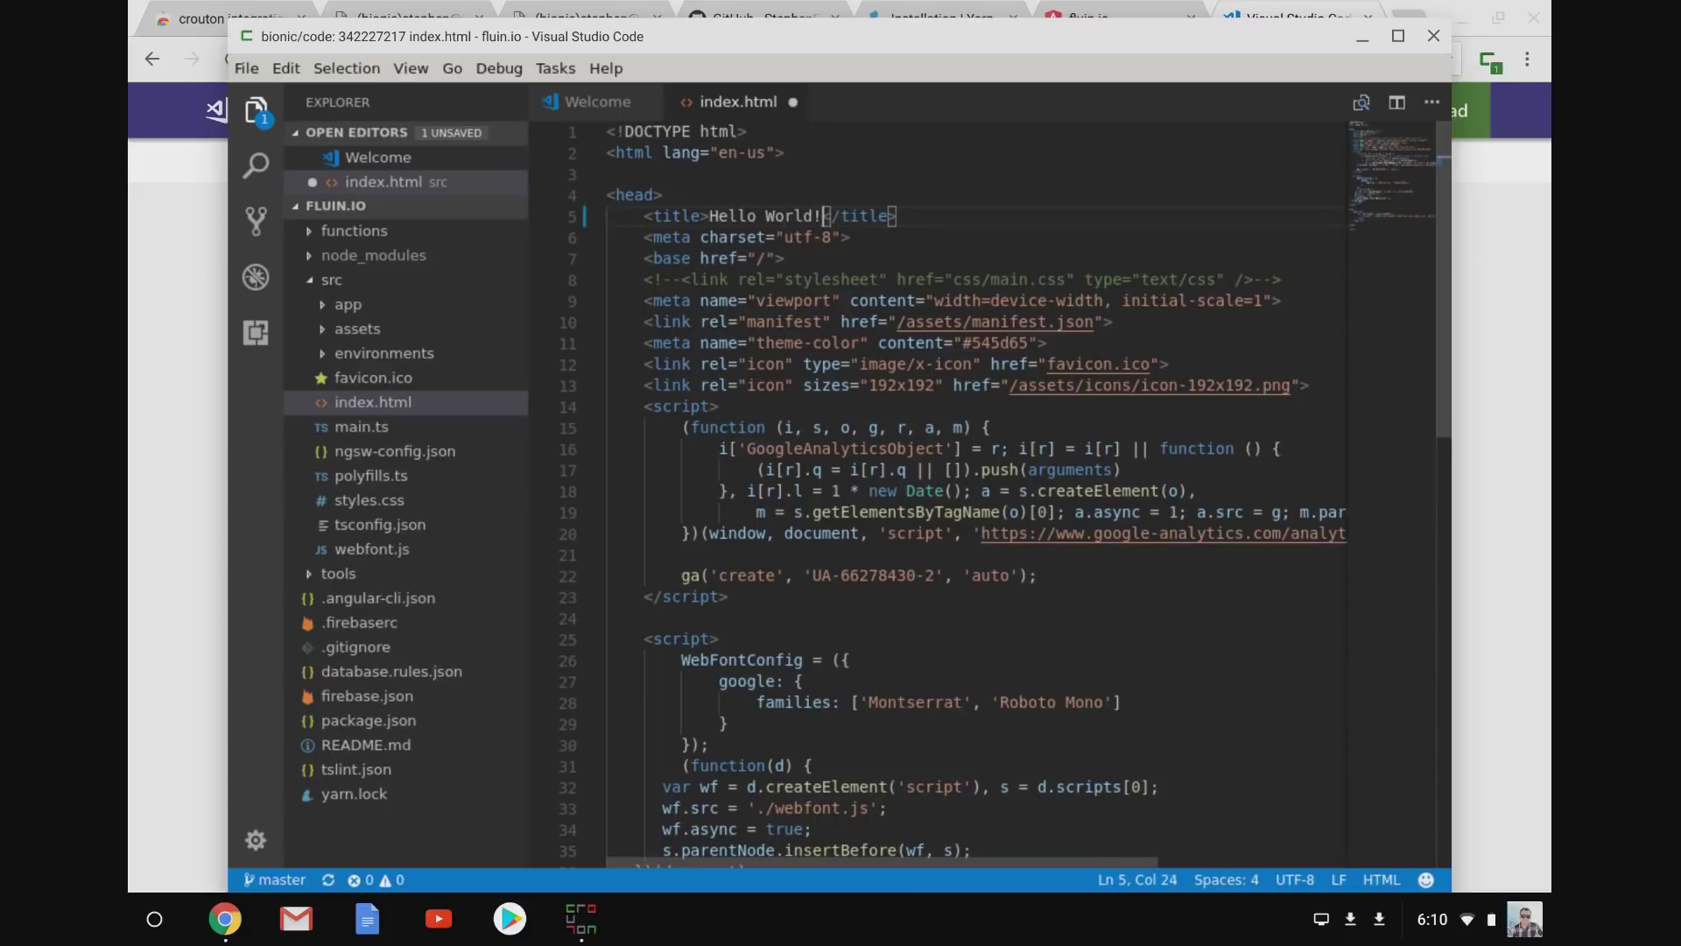
key(ctrl+s)
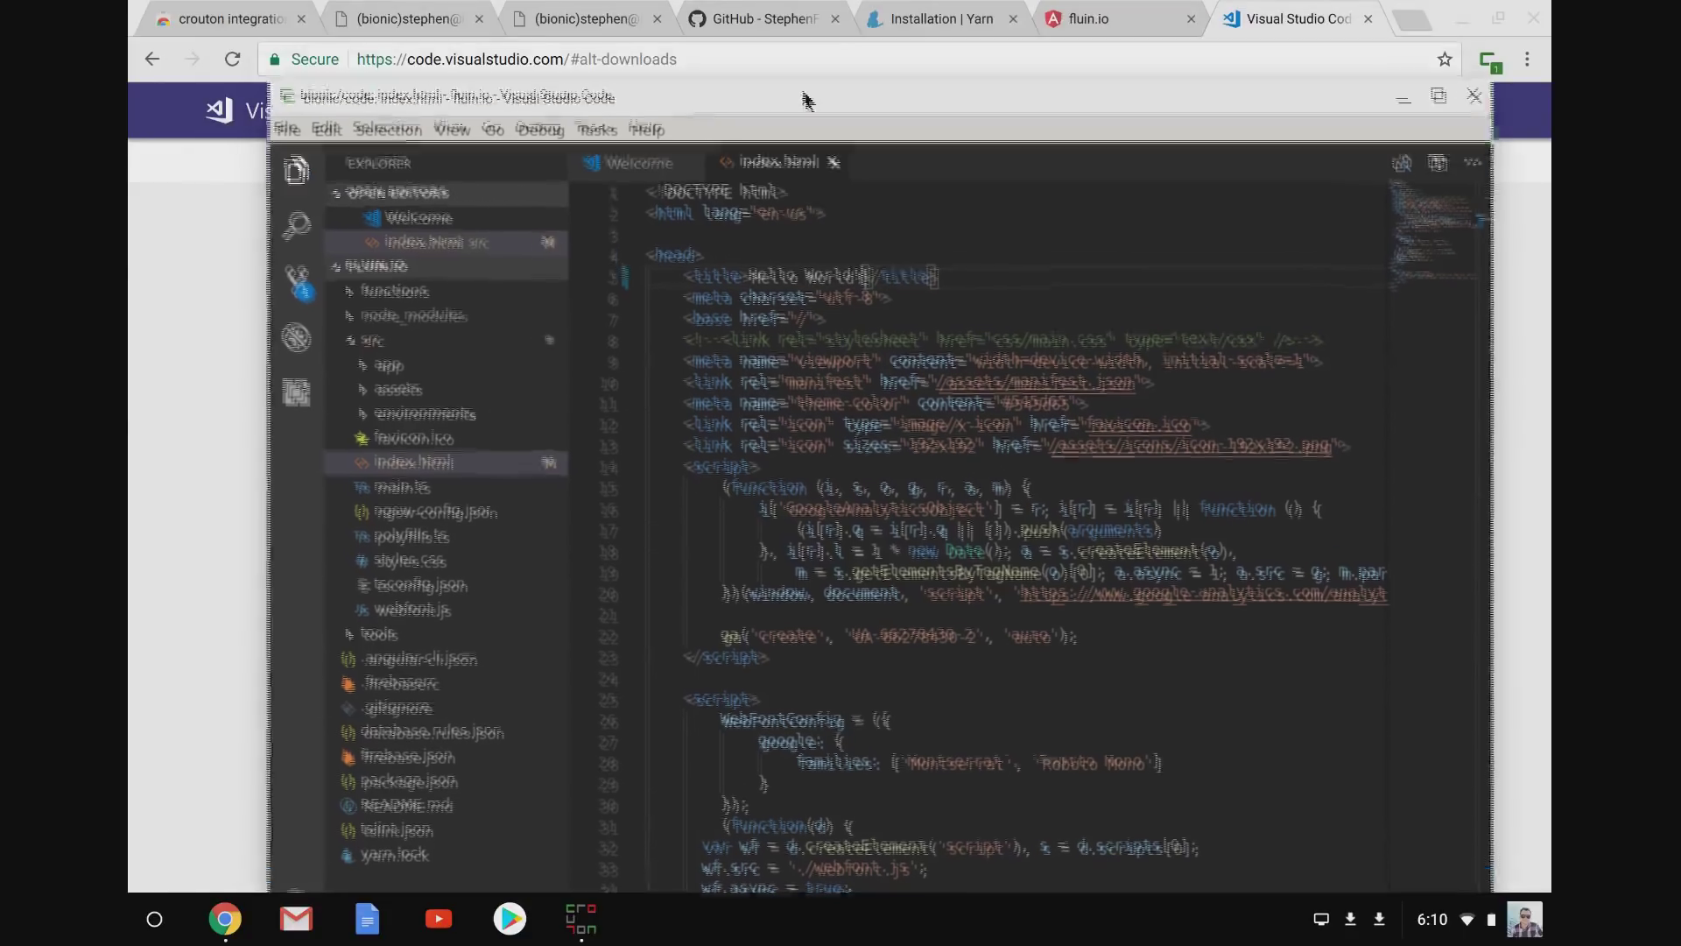
Check the fluin.io page source shows the 'Hello World!' title, then close the source view.
click(1096, 10)
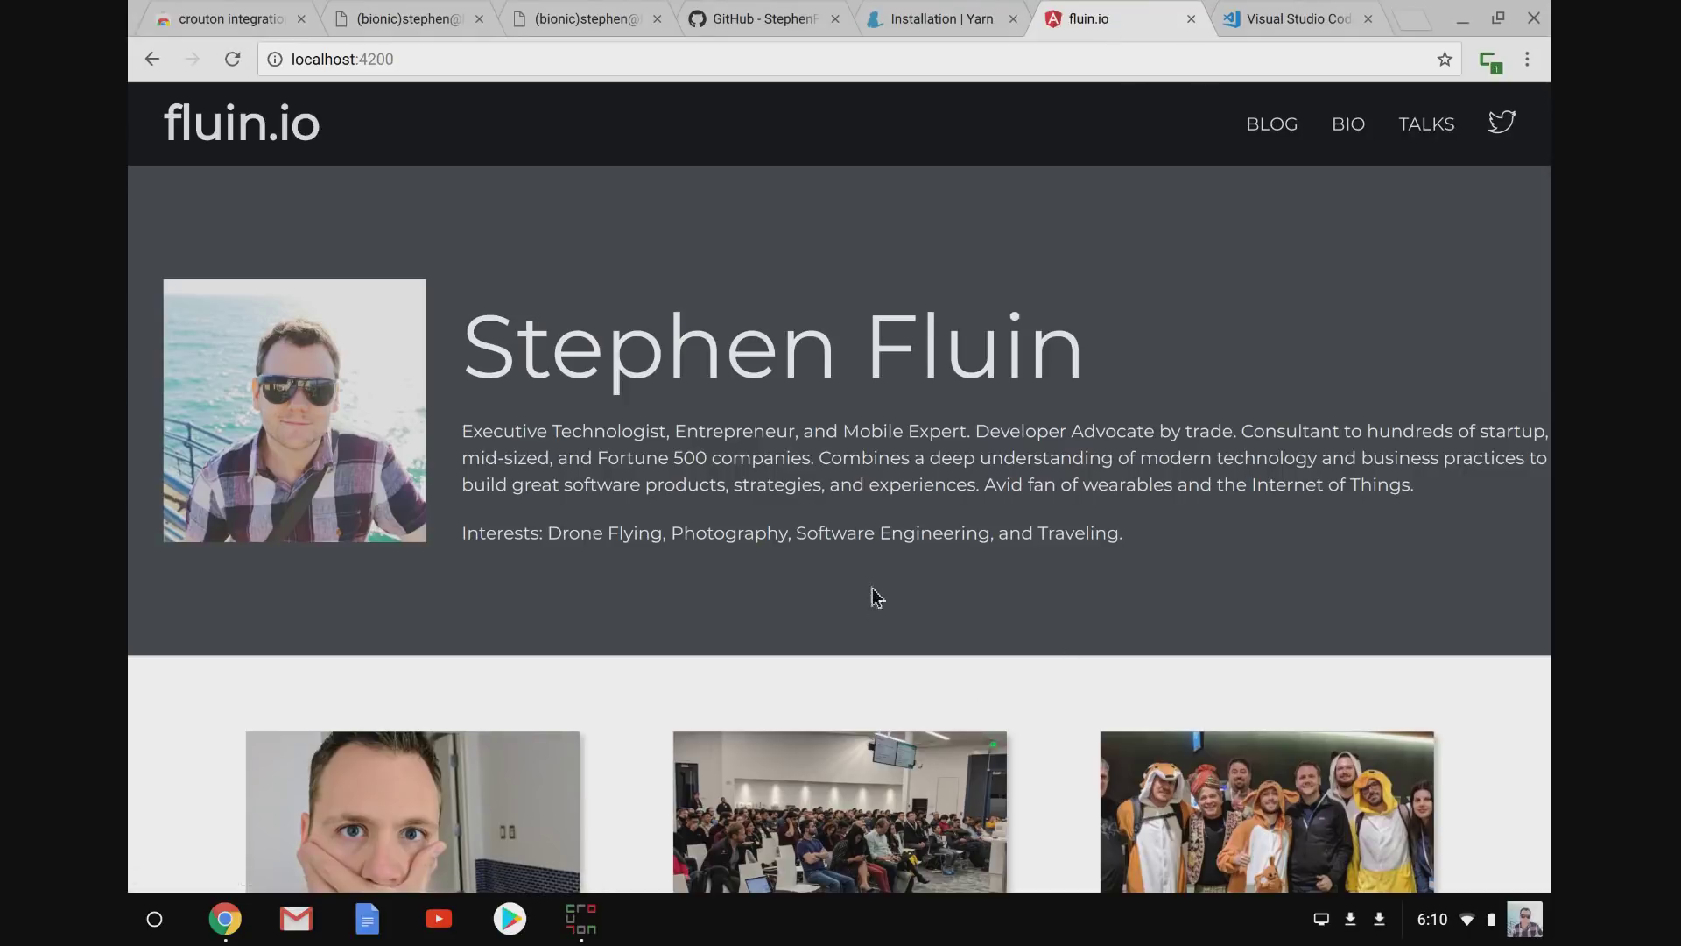
key(ctrl+u)
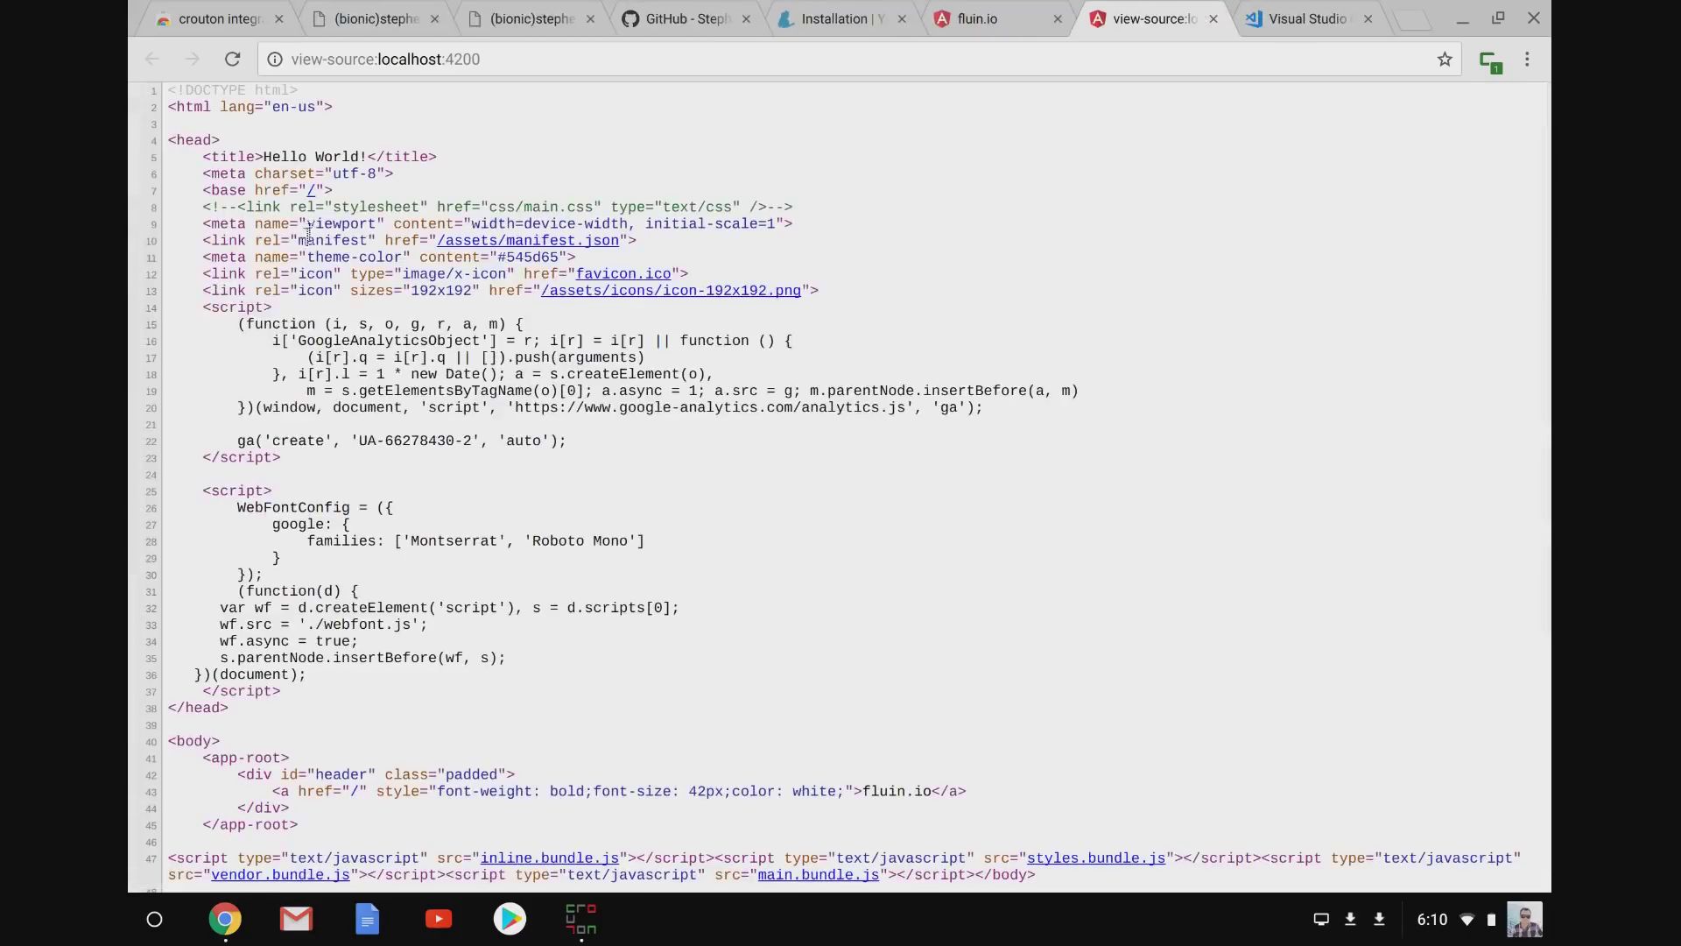
double_click(297, 157)
drag(297, 156, 324, 151)
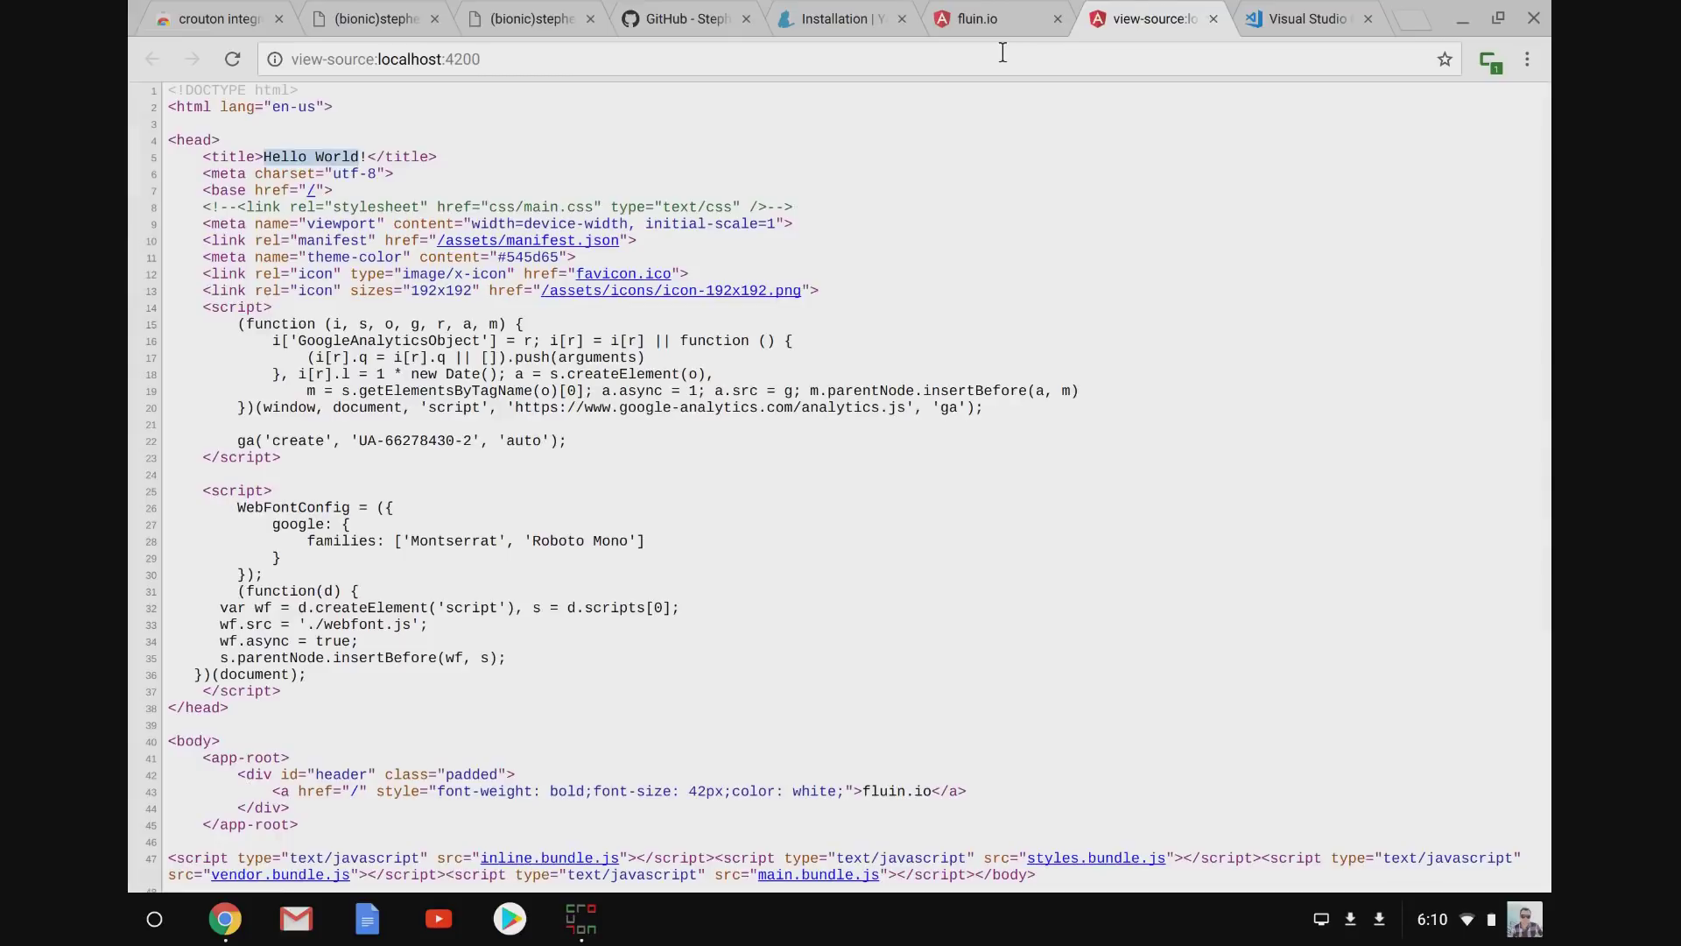
key(ctrl+w)
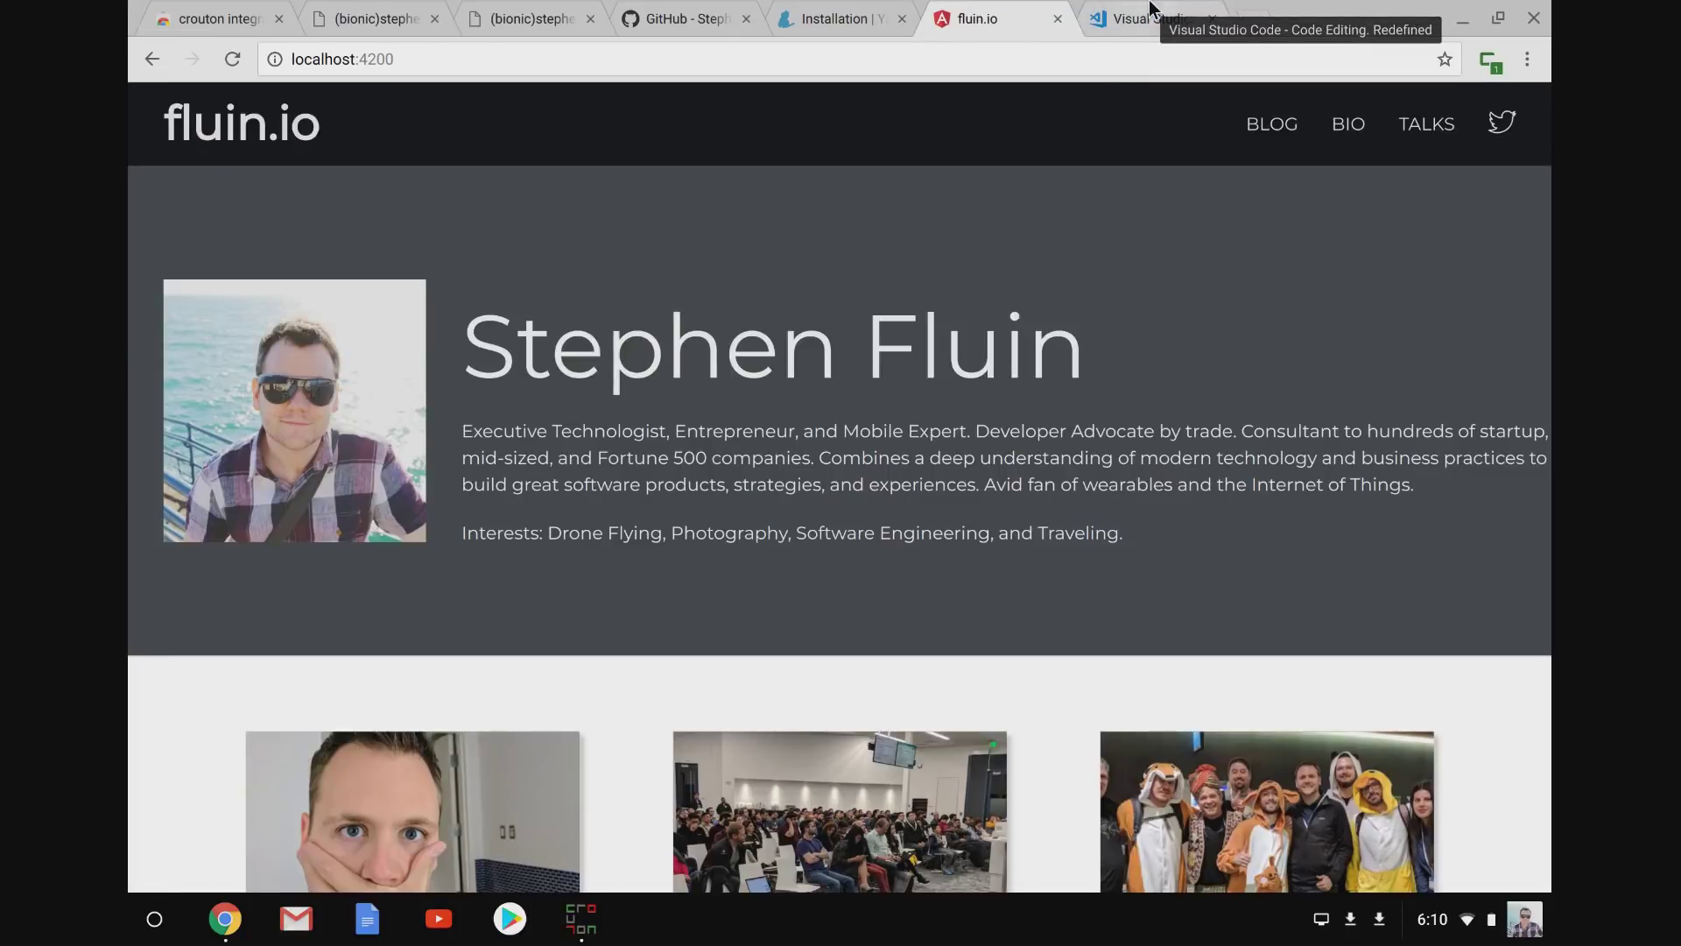